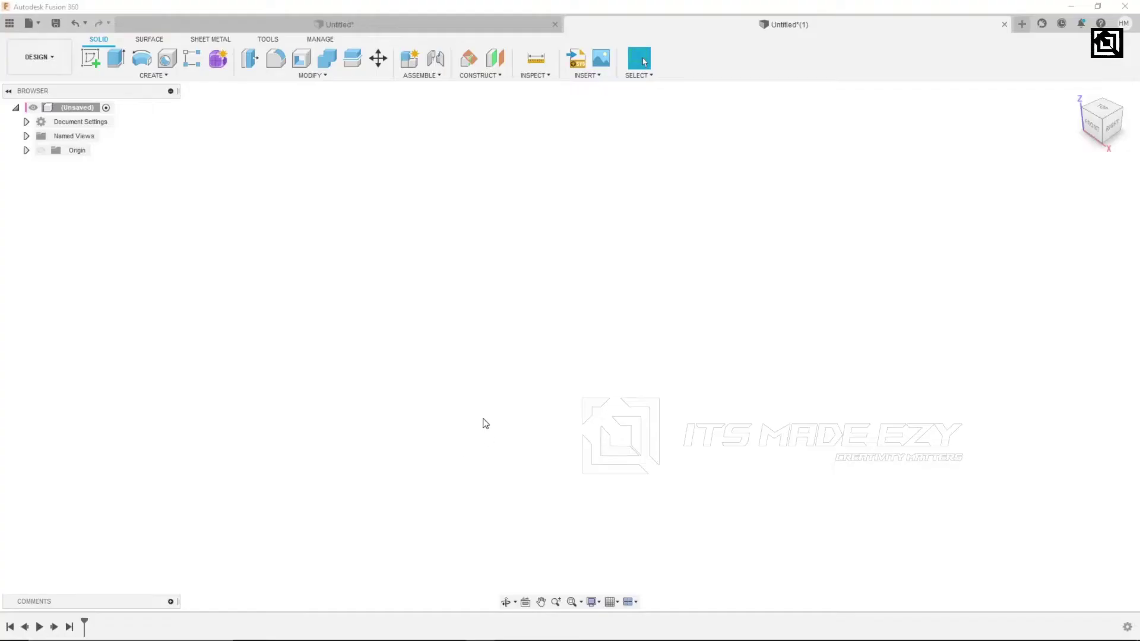
# Switch on the layout grid from the Grid and Snaps options.
pyautogui.click(611, 602)
pyautogui.click(612, 530)
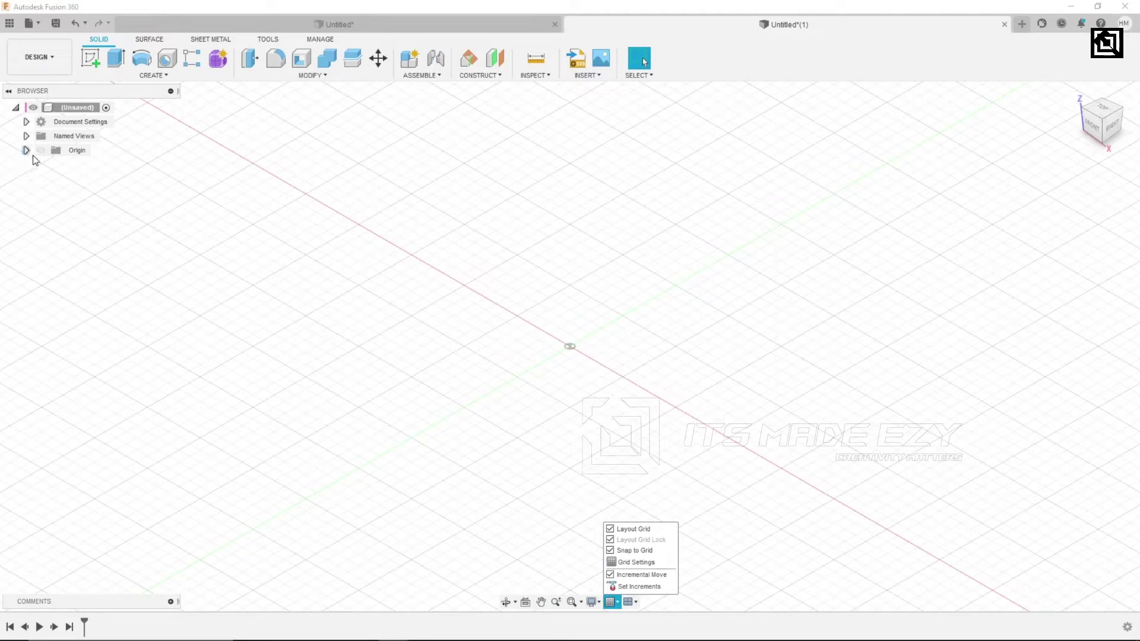
# Show the origin planes and start a new sketch on the XY plane.
pyautogui.click(41, 151)
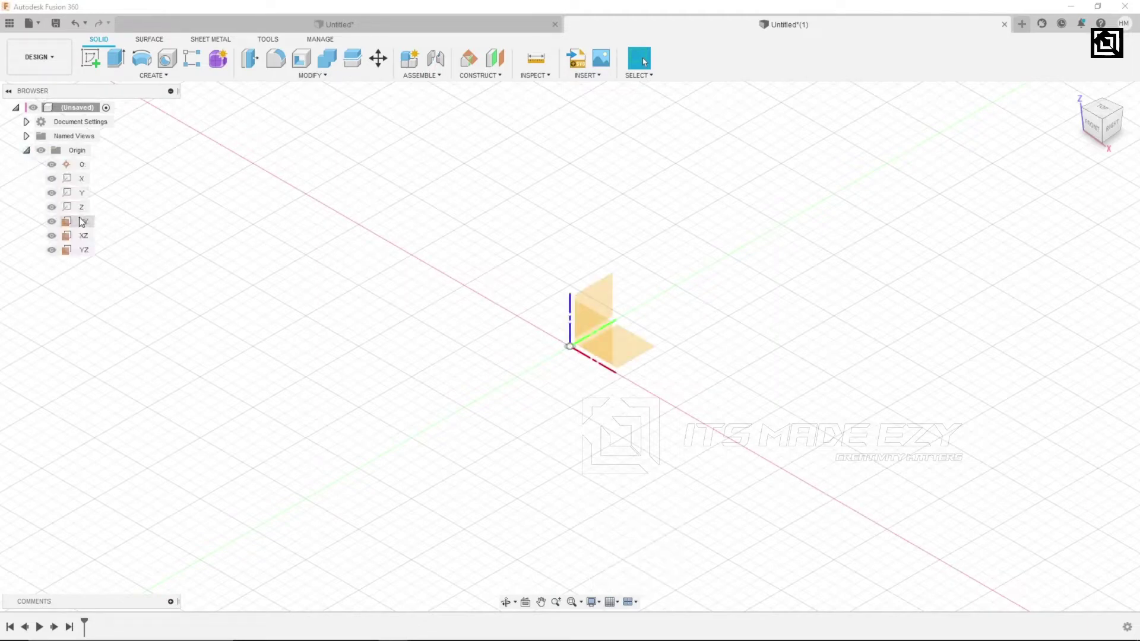
pyautogui.click(84, 222)
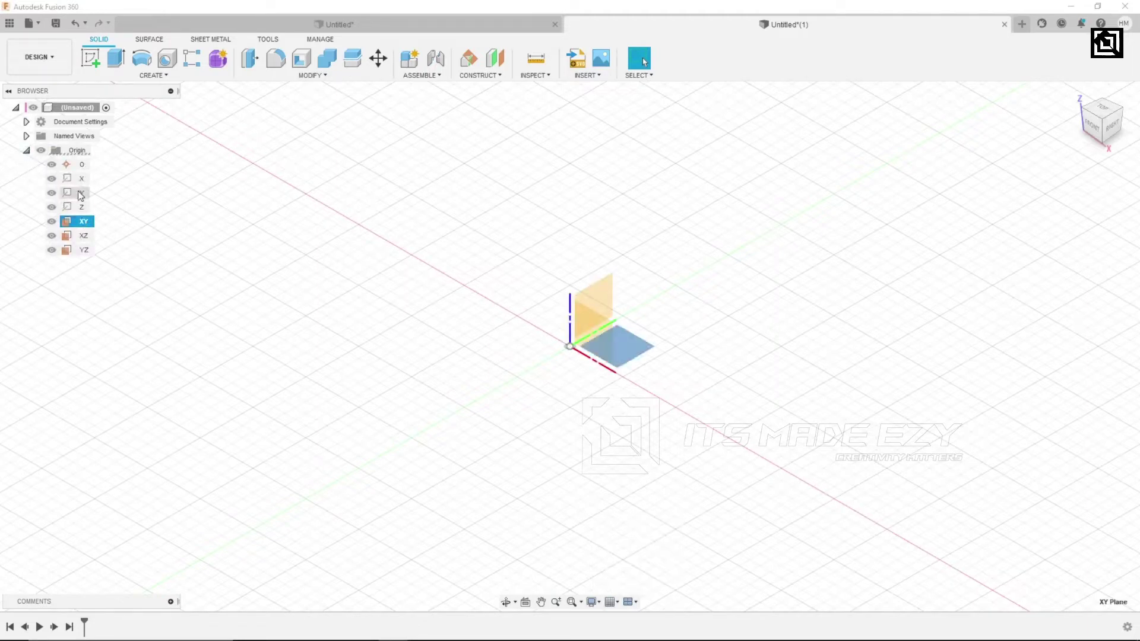
pyautogui.click(87, 59)
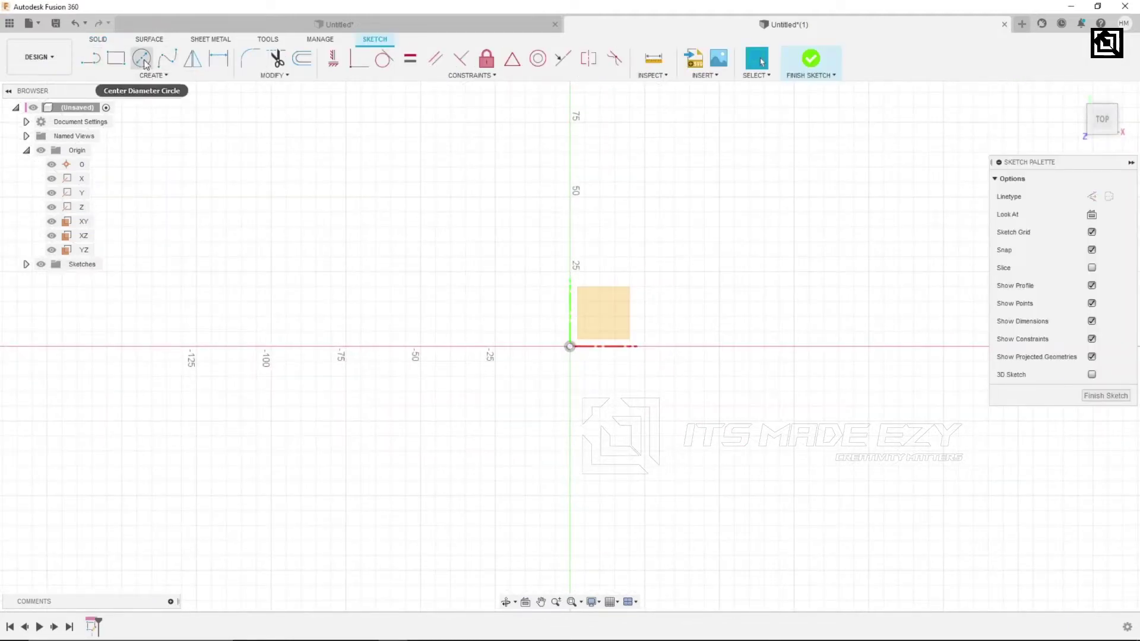
pyautogui.click(116, 58)
pyautogui.moveTo(661, 241); pyautogui.dragTo(646, 323, button='middle')
pyautogui.click(555, 430)
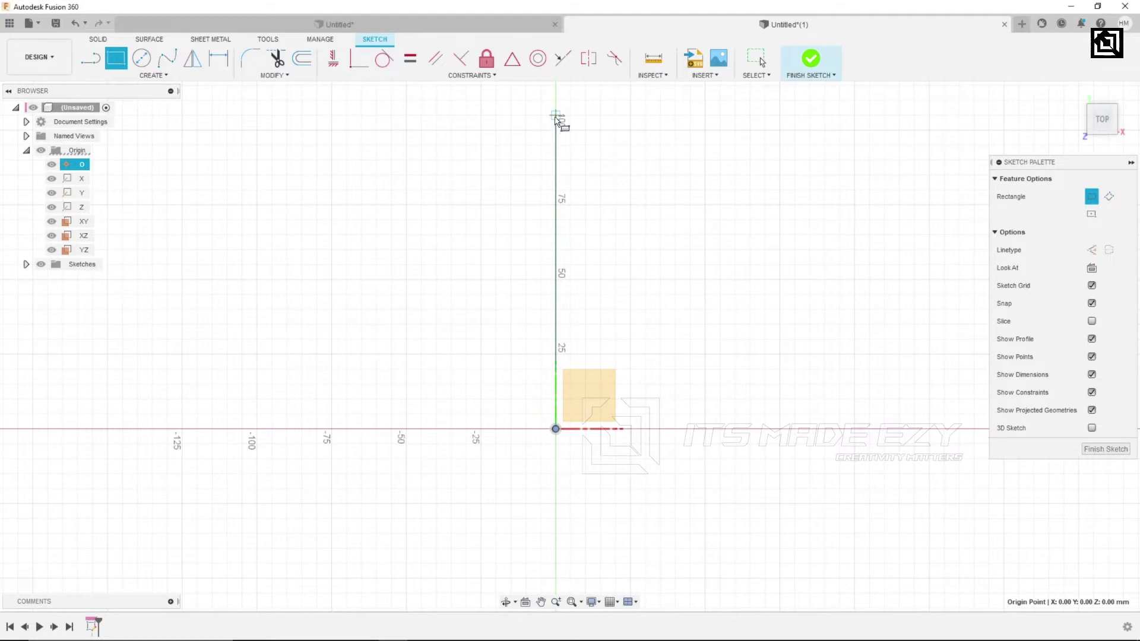
pyautogui.rightClick(212, 145)
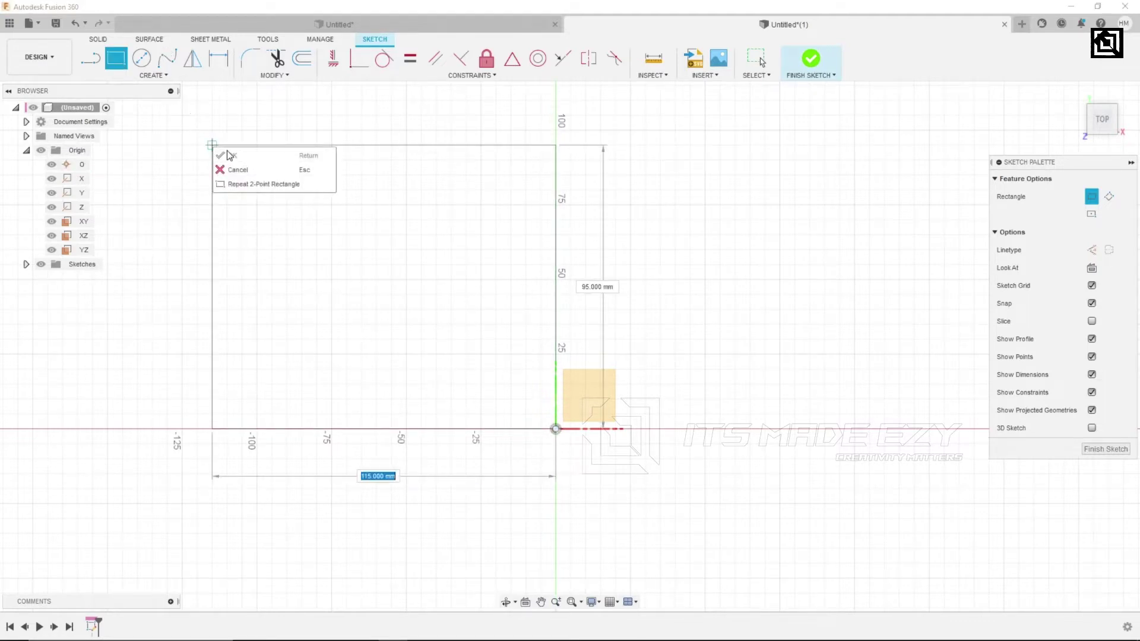
pyautogui.click(702, 277)
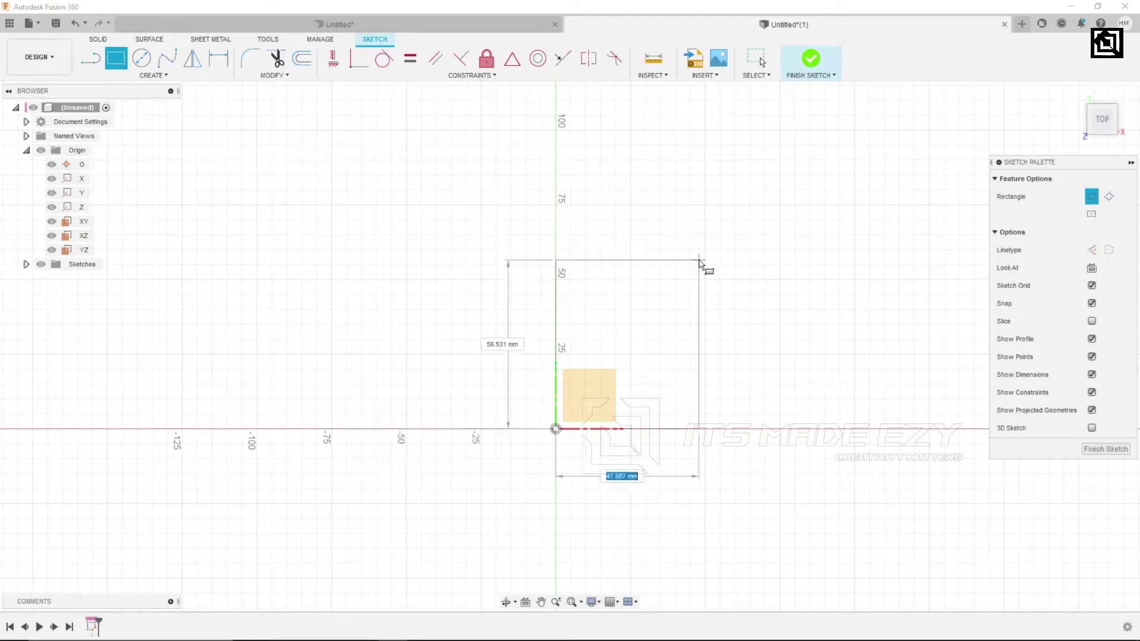
pyautogui.press('Escape')
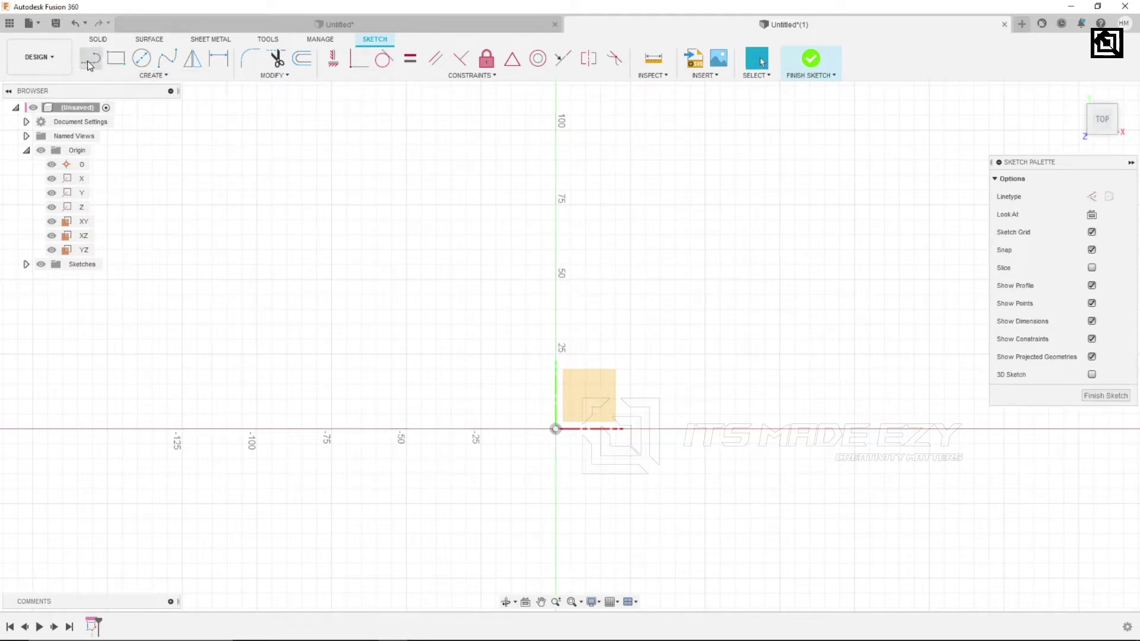
pyautogui.press('l')
# Draw a 100 mm vertical line from the origin and a spline curving down to the X axis.
pyautogui.click(555, 430)
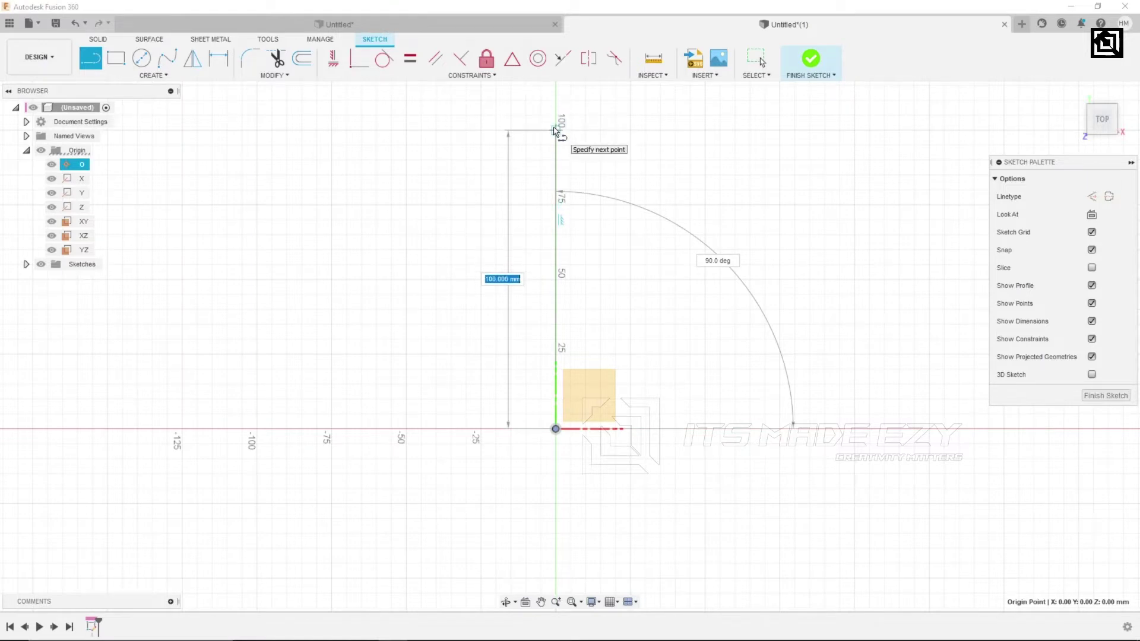
pyautogui.click(555, 129)
pyautogui.click(168, 58)
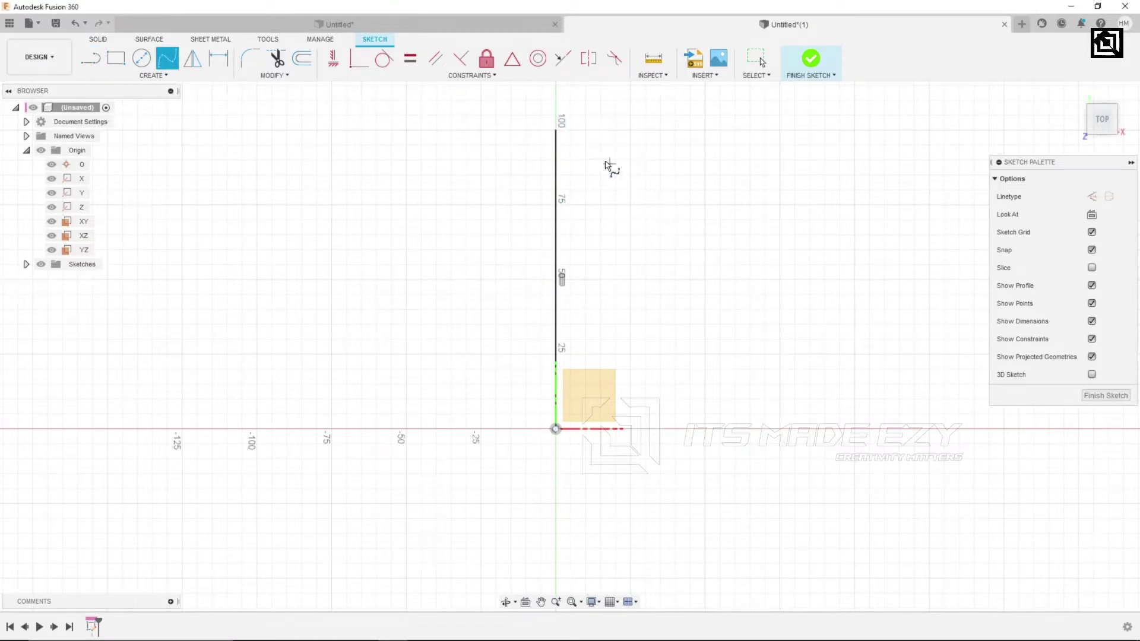
pyautogui.click(666, 234)
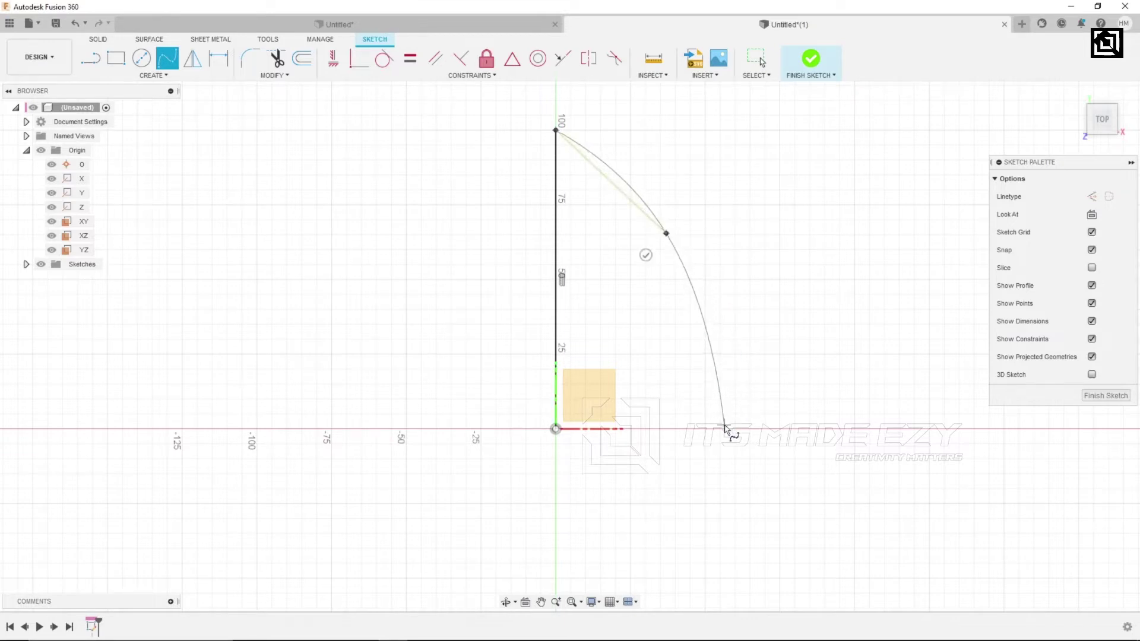
pyautogui.click(720, 429)
pyautogui.rightClick(779, 326)
pyautogui.click(796, 340)
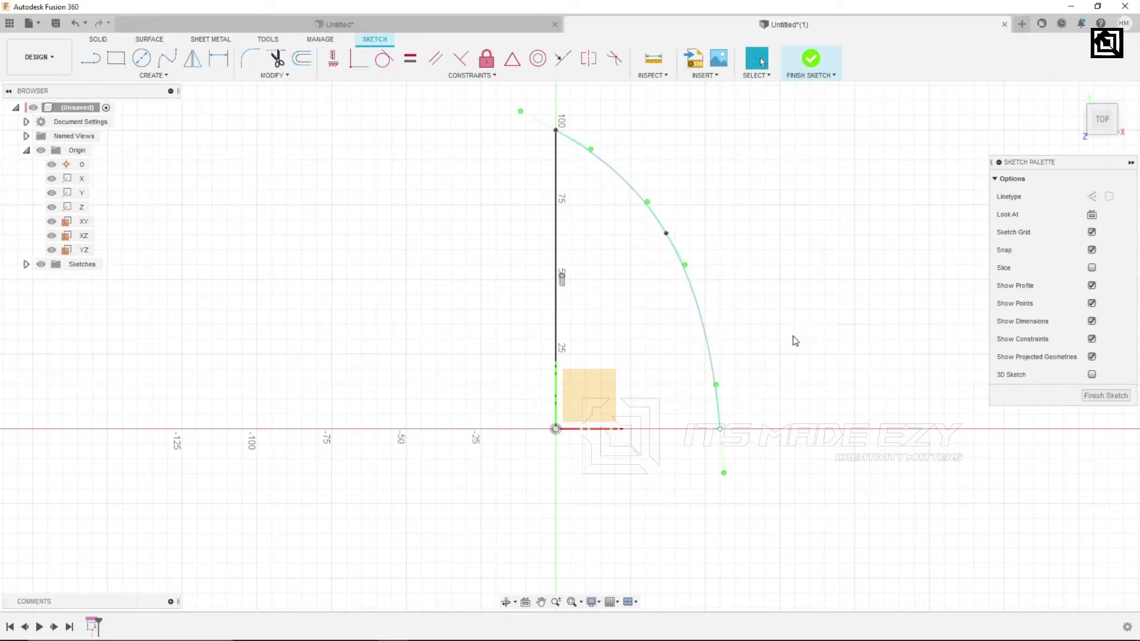
# Make the spline's top tangent horizontal and check its lower fit point.
pyautogui.moveTo(591, 152)
pyautogui.mouseDown()
pyautogui.moveTo(599, 132)
pyautogui.moveTo(589, 133)
pyautogui.mouseUp()
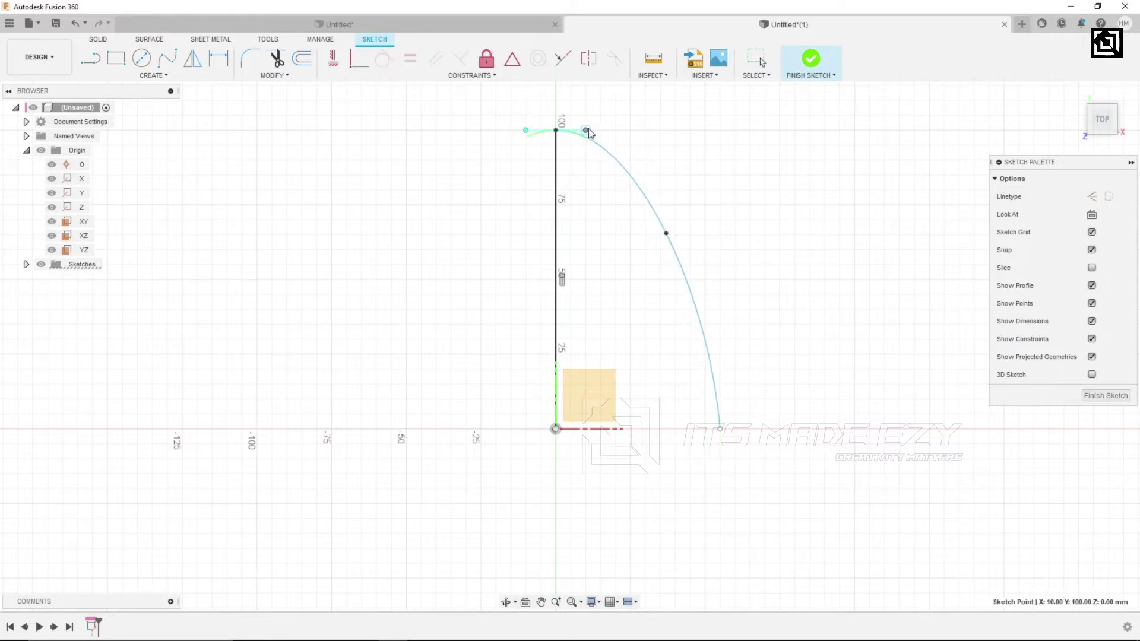
pyautogui.click(726, 434)
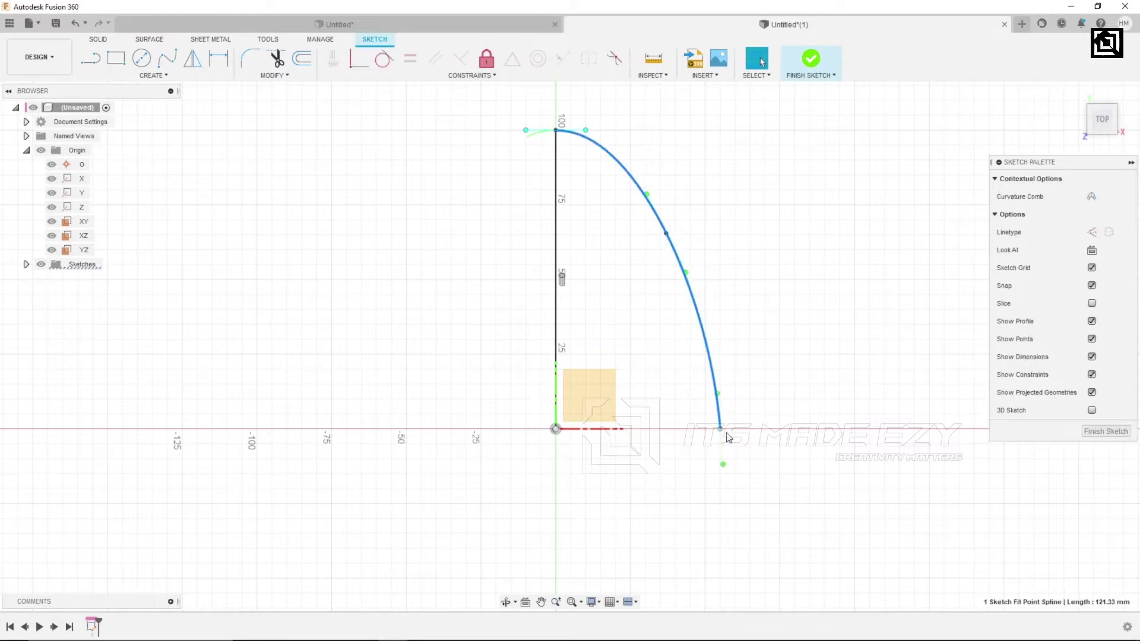
pyautogui.click(718, 393)
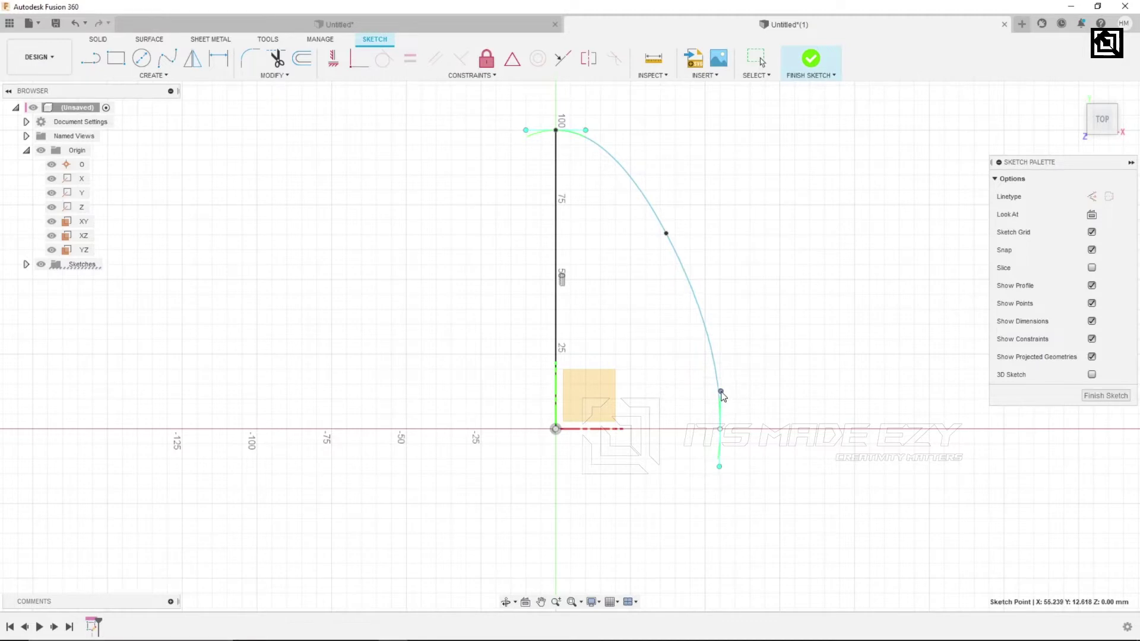
pyautogui.press('Escape')
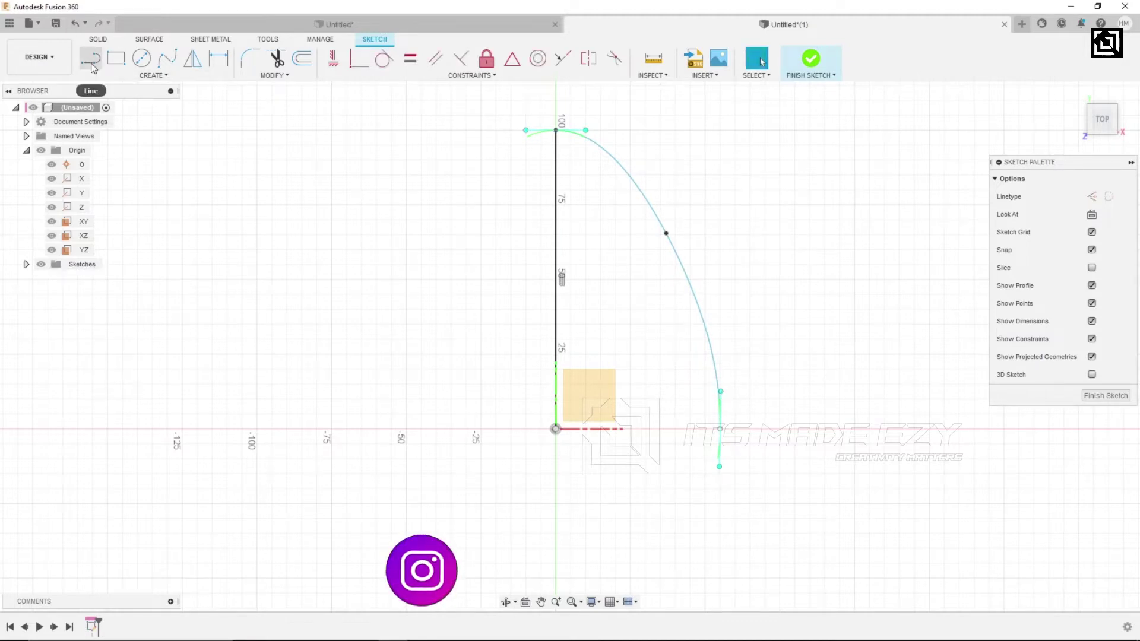
pyautogui.click(92, 59)
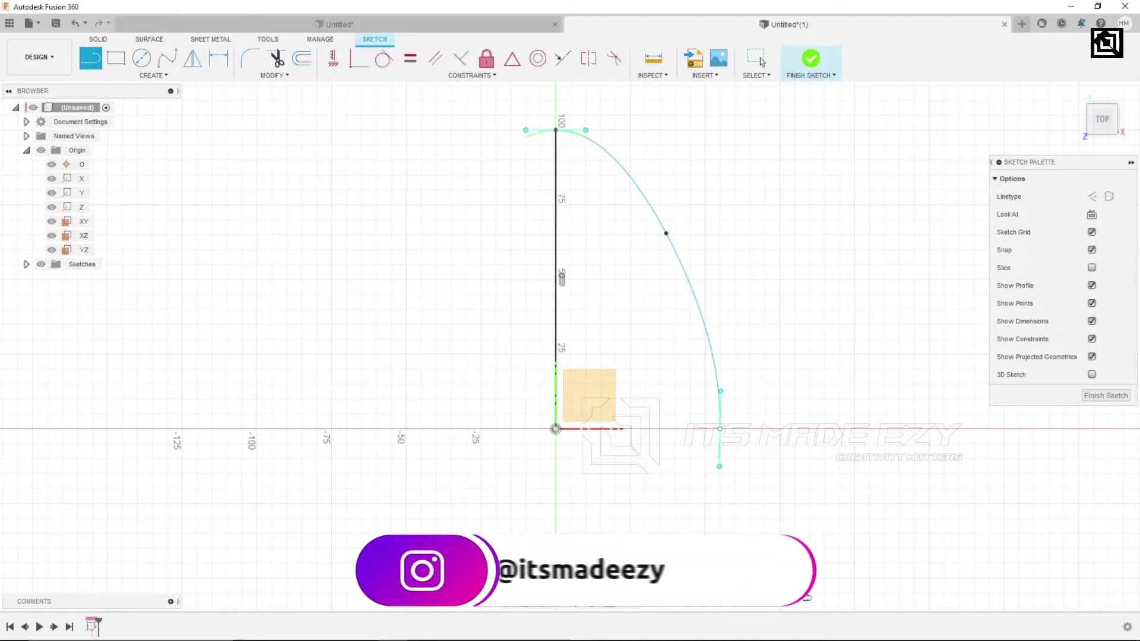
# Close the profile with a 10 mm step down, across and back up to the axis.
pyautogui.click(720, 430)
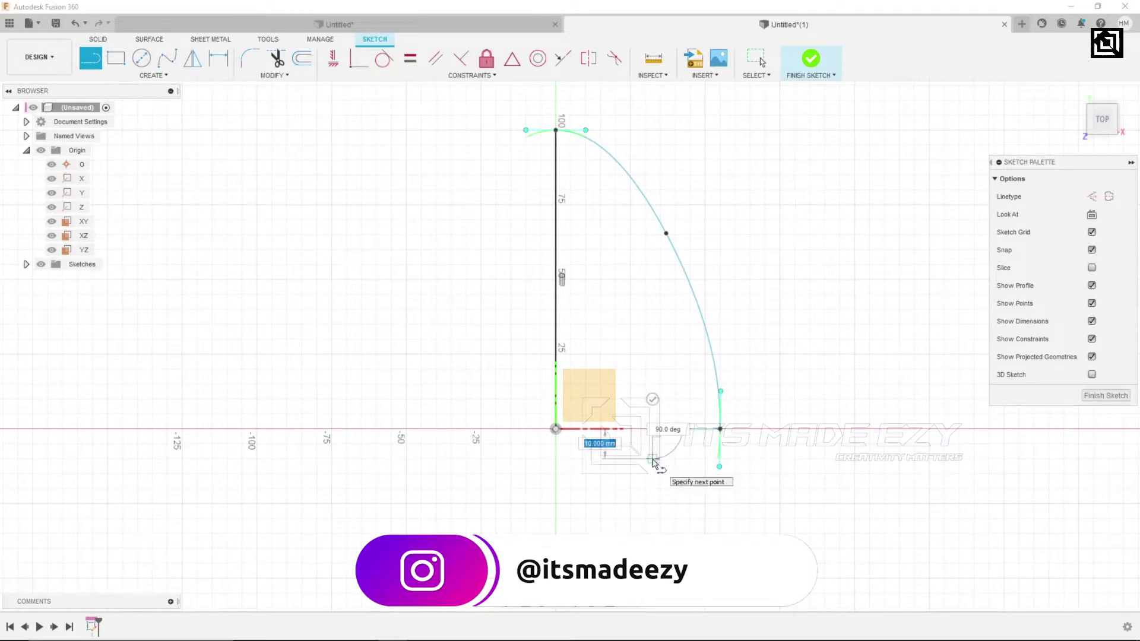
pyautogui.click(653, 473)
pyautogui.click(586, 473)
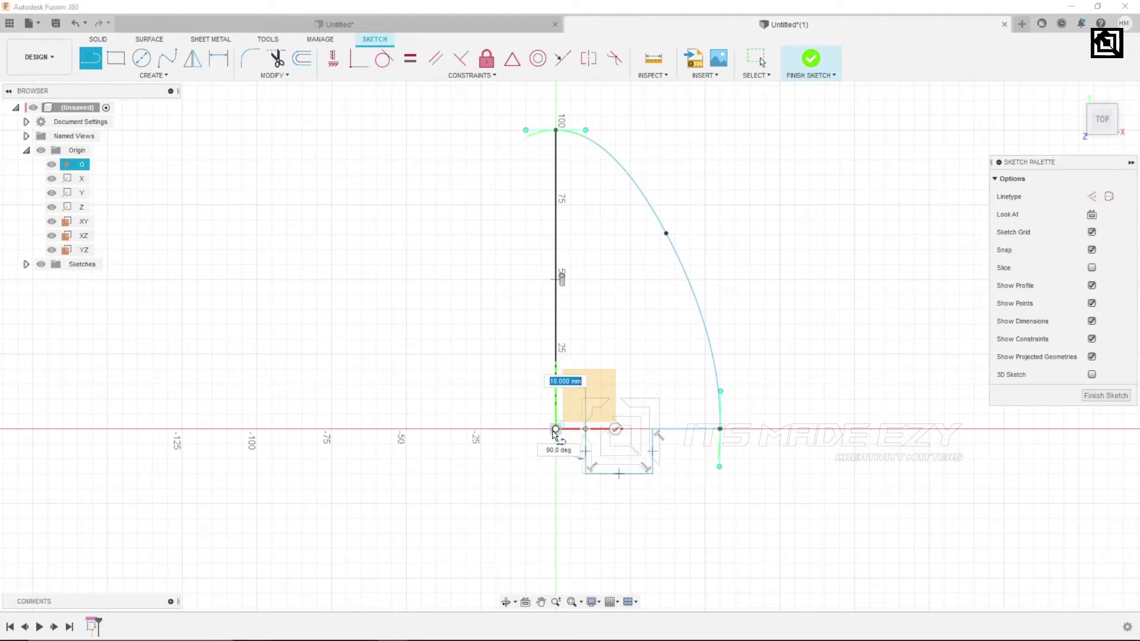
pyautogui.click(586, 429)
pyautogui.rightClick(653, 371)
pyautogui.click(662, 376)
# Check the closed profile by selecting it and its outline curves.
pyautogui.scroll(1, 623, 267)
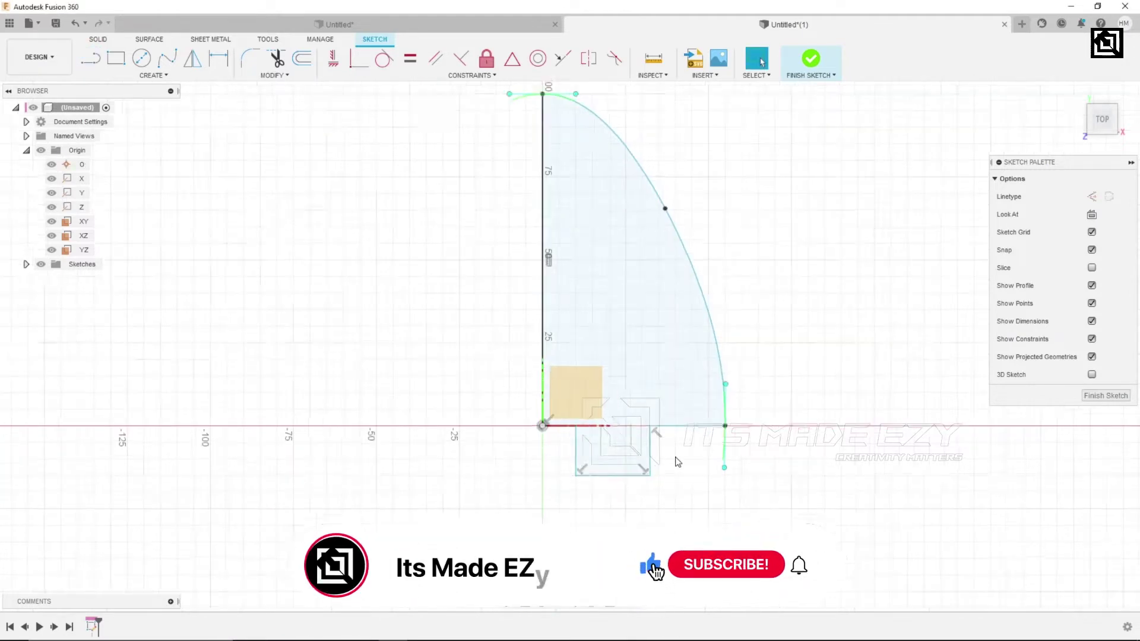
pyautogui.click(586, 131)
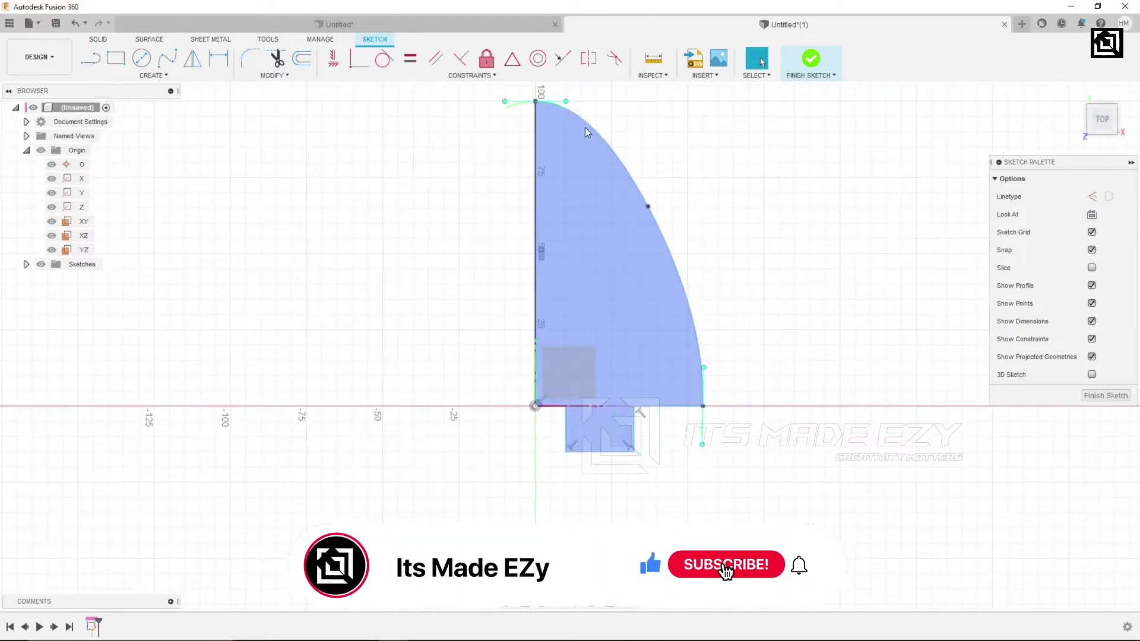
pyautogui.click(597, 188)
pyautogui.click(656, 338)
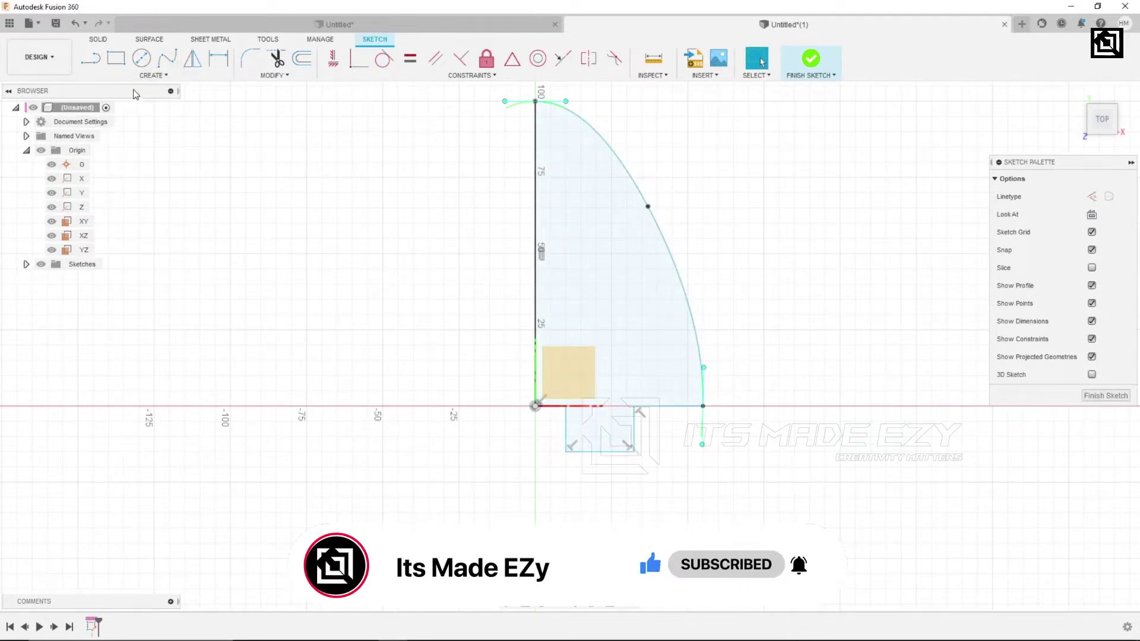
pyautogui.click(94, 41)
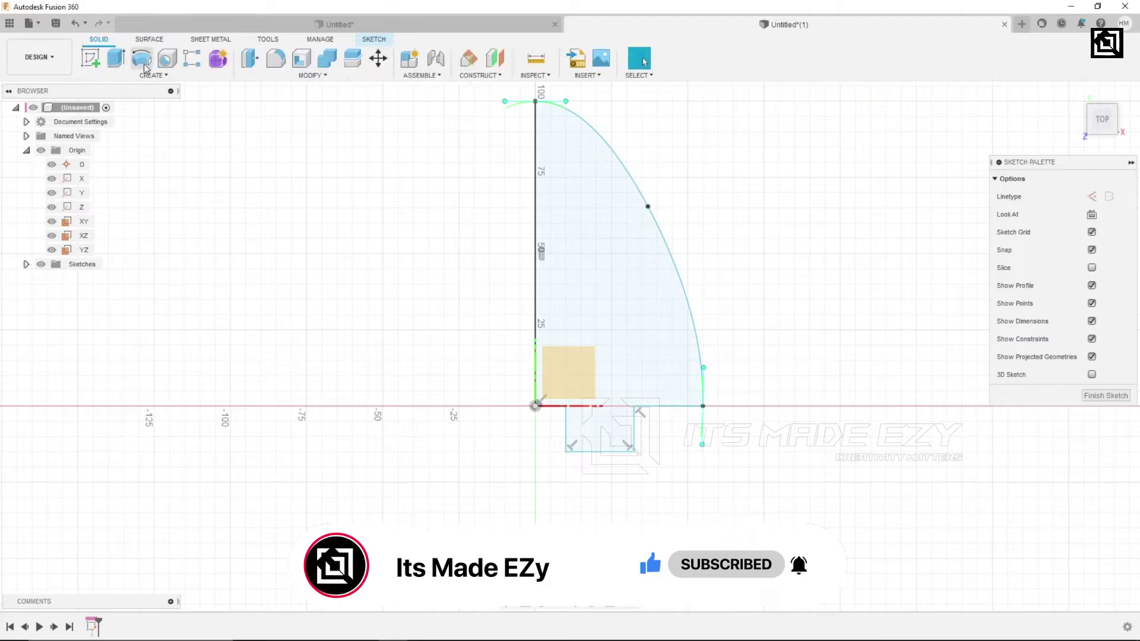
# Revolve the profile a full 360° about the vertical line into a solid stepped hub.
pyautogui.click(142, 62)
pyautogui.click(536, 231)
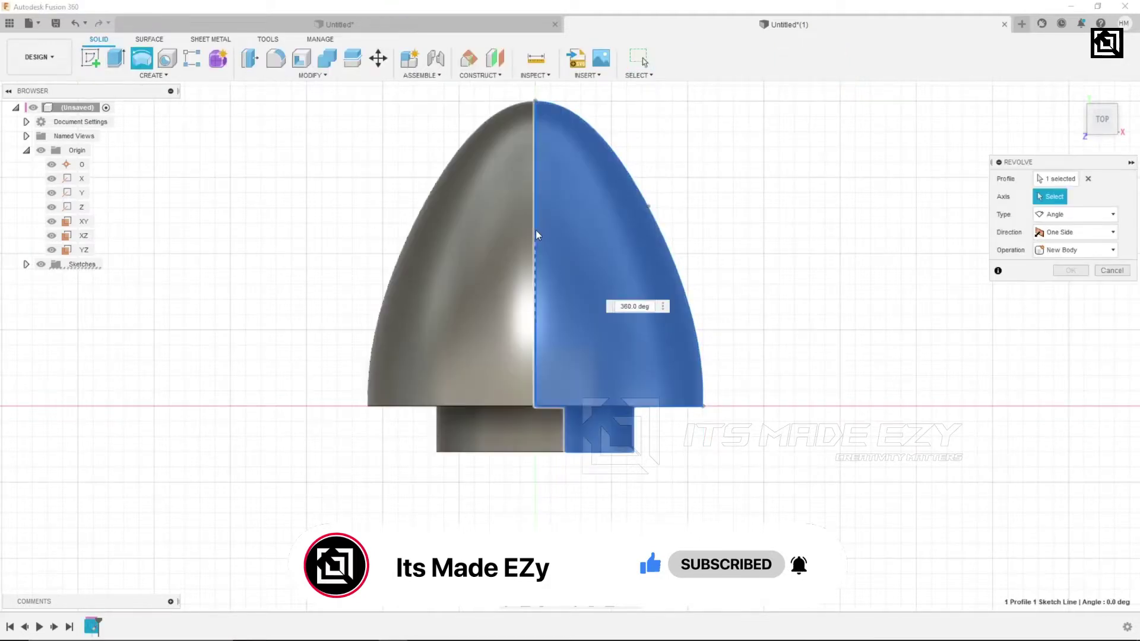
pyautogui.click(1070, 288)
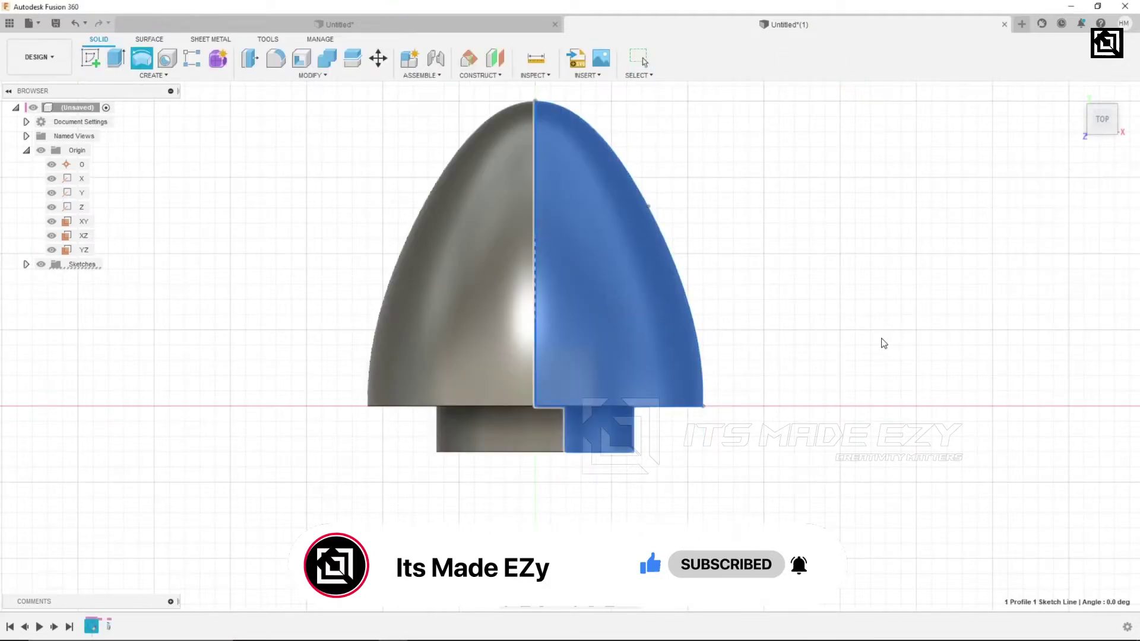
pyautogui.moveTo(799, 303)
pyautogui.keyDown('shift'); pyautogui.mouseDown(button='middle')
pyautogui.moveTo(756, 300)
pyautogui.moveTo(753, 262)
pyautogui.mouseUp(button='middle'); pyautogui.keyUp('shift')
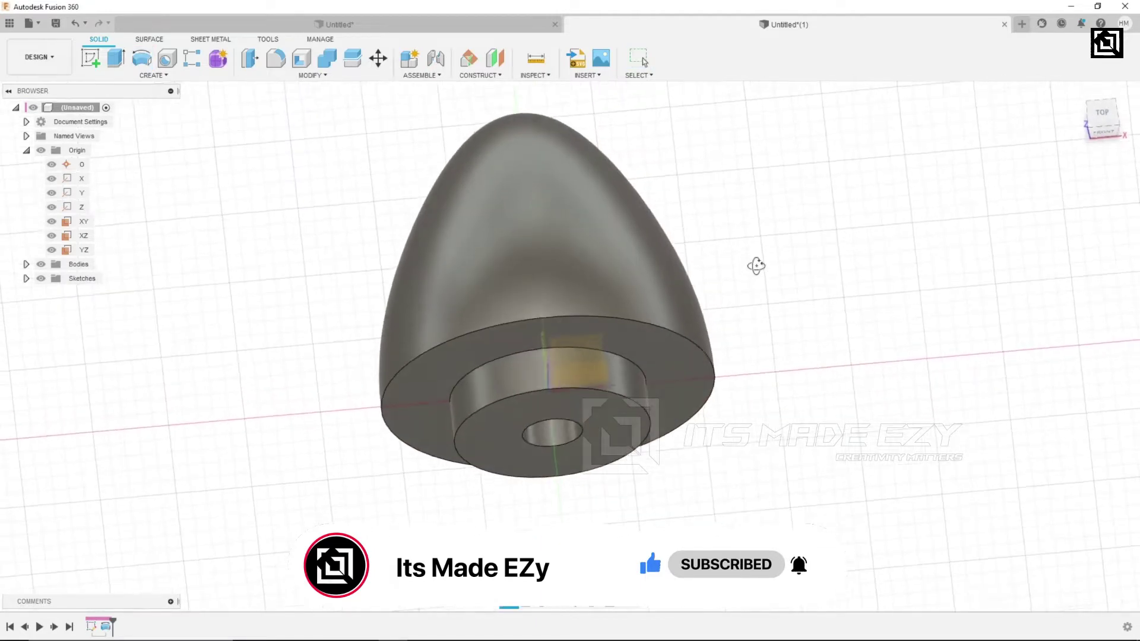
# Fillet the outer, middle and inner hole edges of the hub base at 7.5 mm.
pyautogui.click(276, 59)
pyautogui.click(452, 319)
pyautogui.write('7.5')
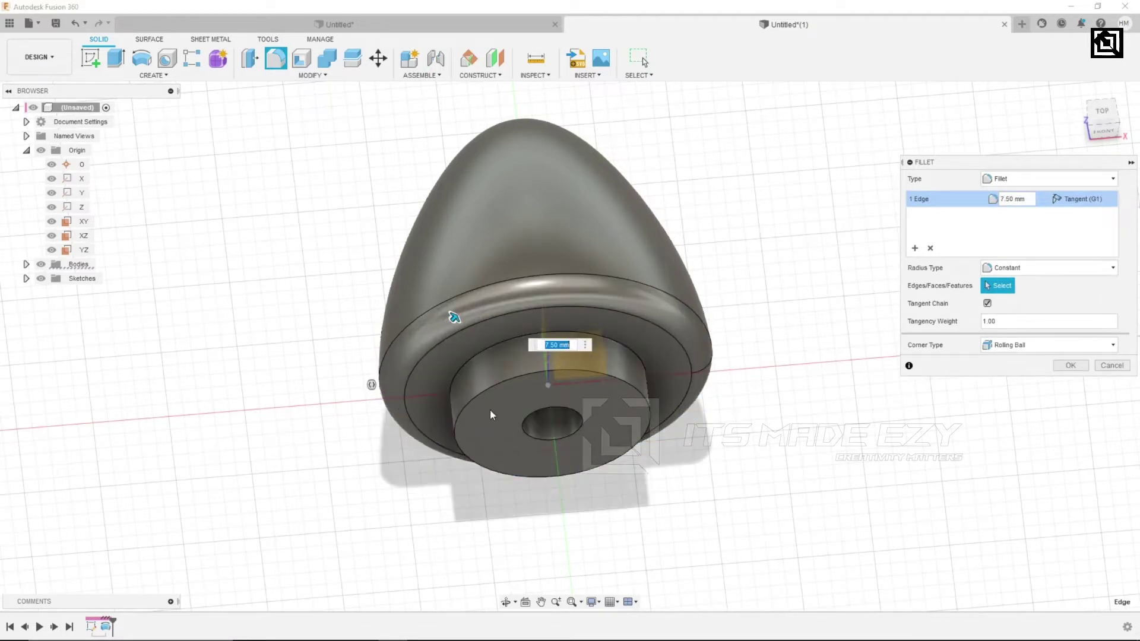
pyautogui.click(480, 390)
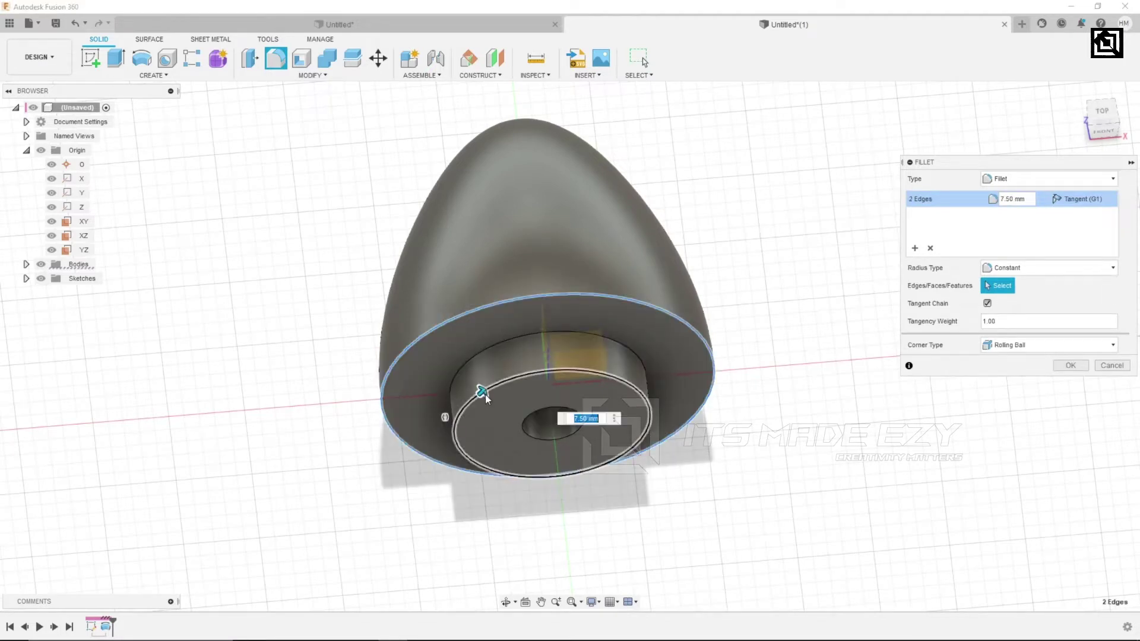
pyautogui.click(525, 435)
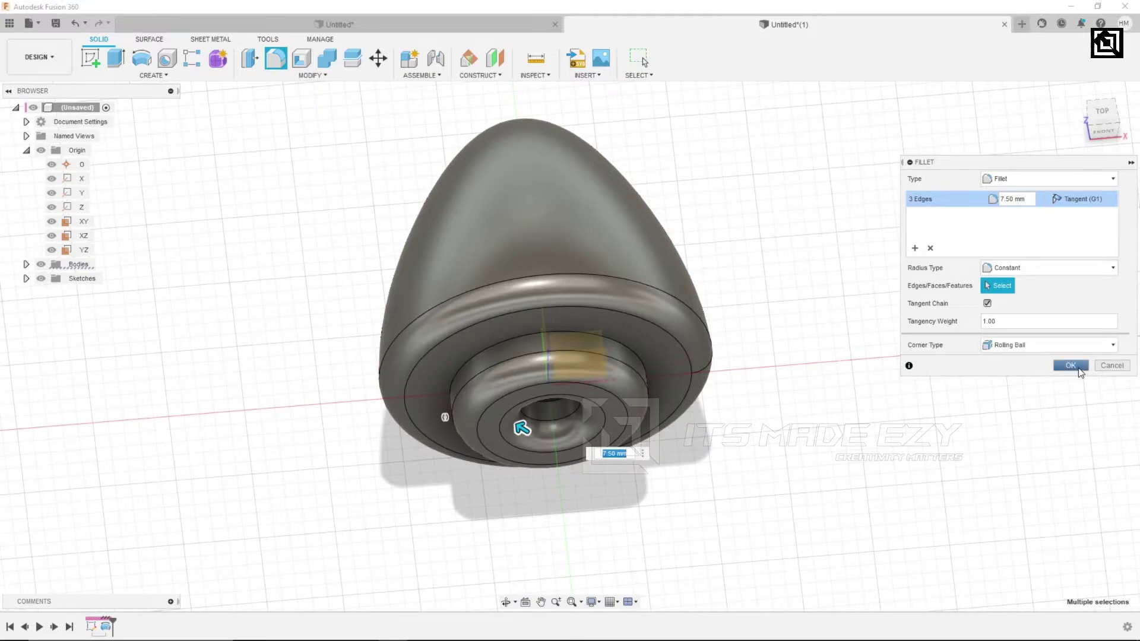
pyautogui.click(1070, 365)
pyautogui.moveTo(689, 555)
pyautogui.keyDown('shift'); pyautogui.mouseDown(button='middle')
pyautogui.moveTo(813, 443)
pyautogui.moveTo(796, 409)
pyautogui.moveTo(778, 461)
pyautogui.moveTo(707, 474)
pyautogui.moveTo(593, 428)
pyautogui.moveTo(612, 468)
pyautogui.moveTo(554, 432)
pyautogui.mouseUp(button='middle'); pyautogui.keyUp('shift')
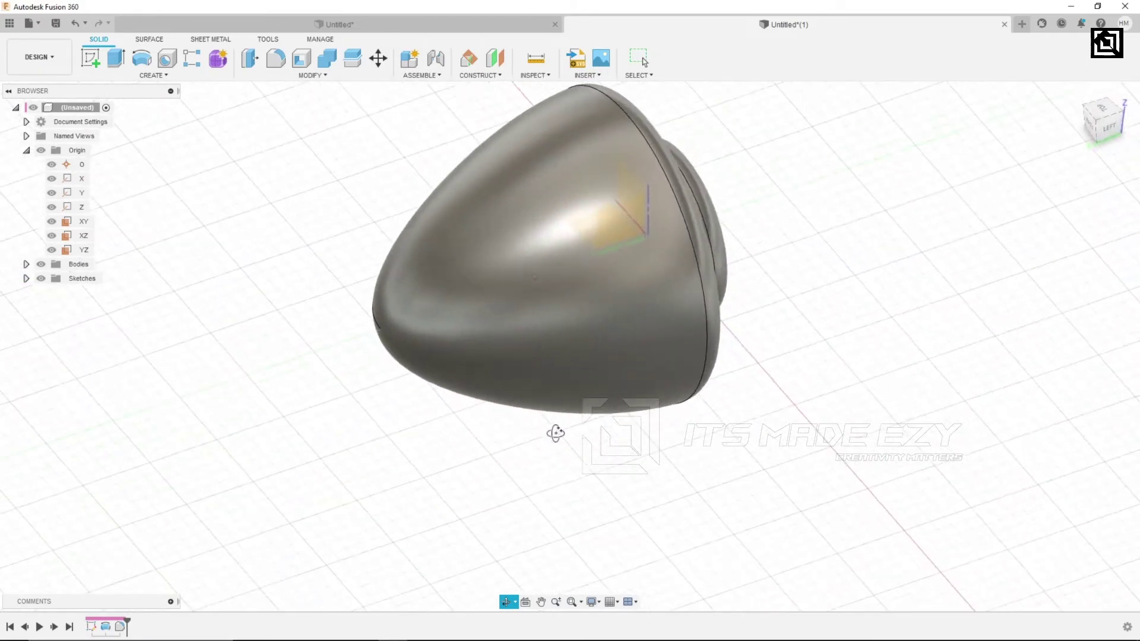
# Start a sketch on the YZ plane and draw a 10 mm line on the horizontal axis.
pyautogui.click(85, 250)
pyautogui.click(83, 60)
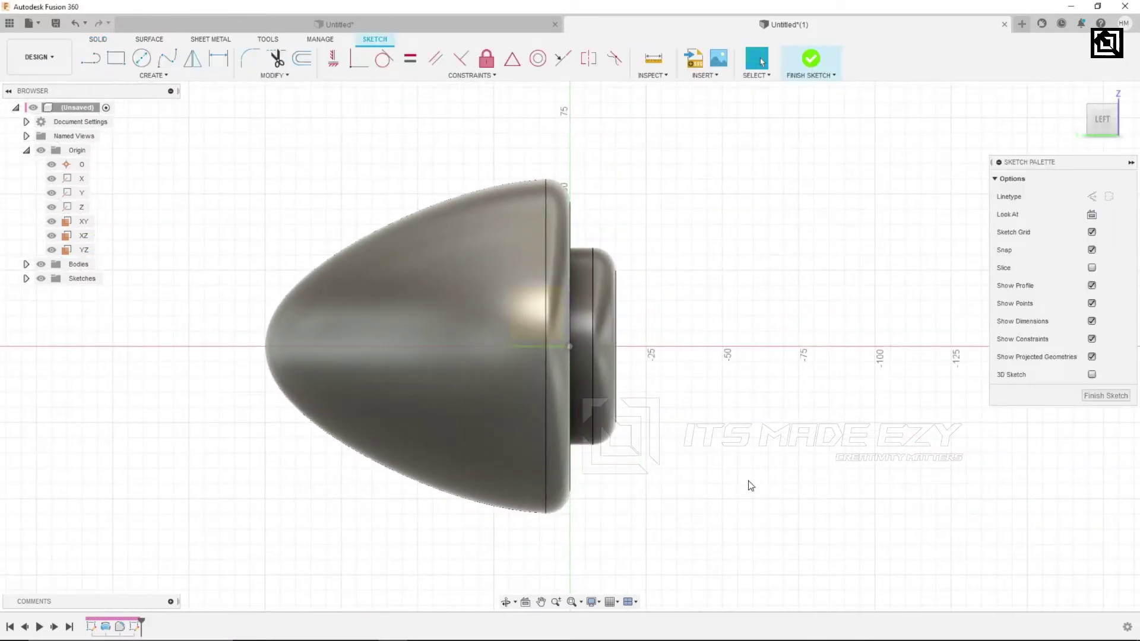
pyautogui.click(91, 58)
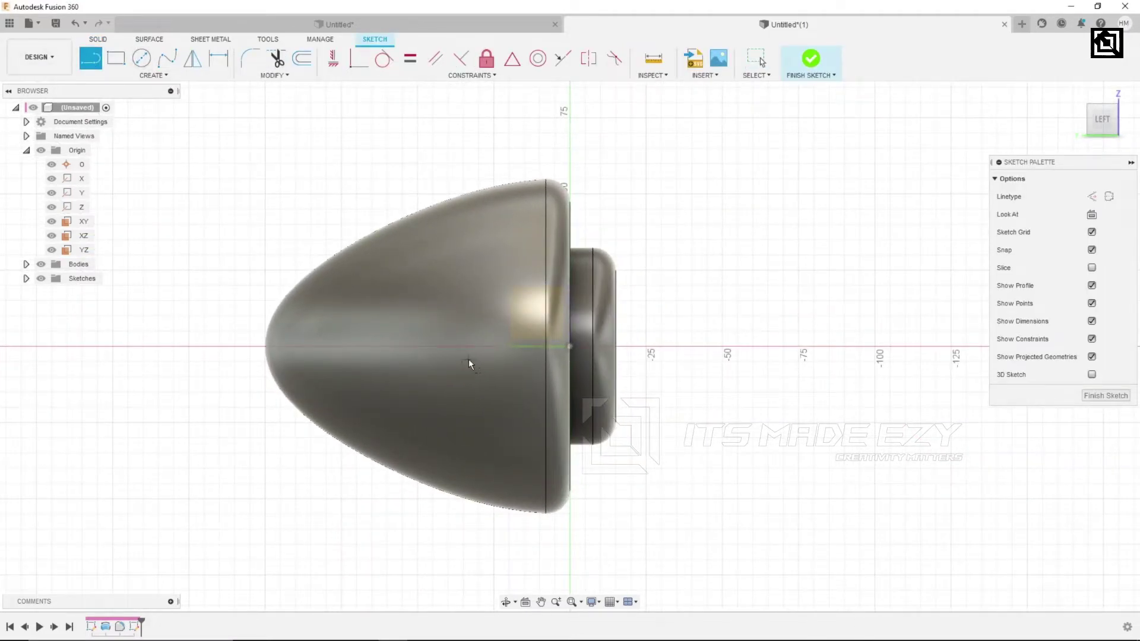
pyautogui.click(545, 346)
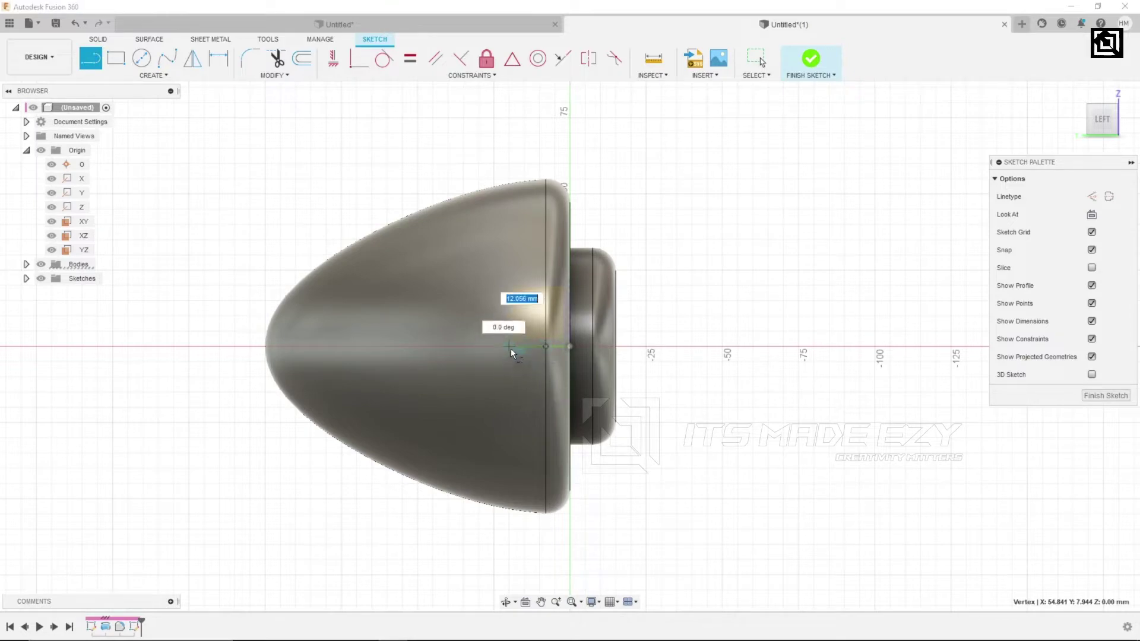
pyautogui.write('10')
pyautogui.press('Return')
pyautogui.press('Escape')
# Draw a 30 mm line from the end of the 10 mm line.
pyautogui.press('l')
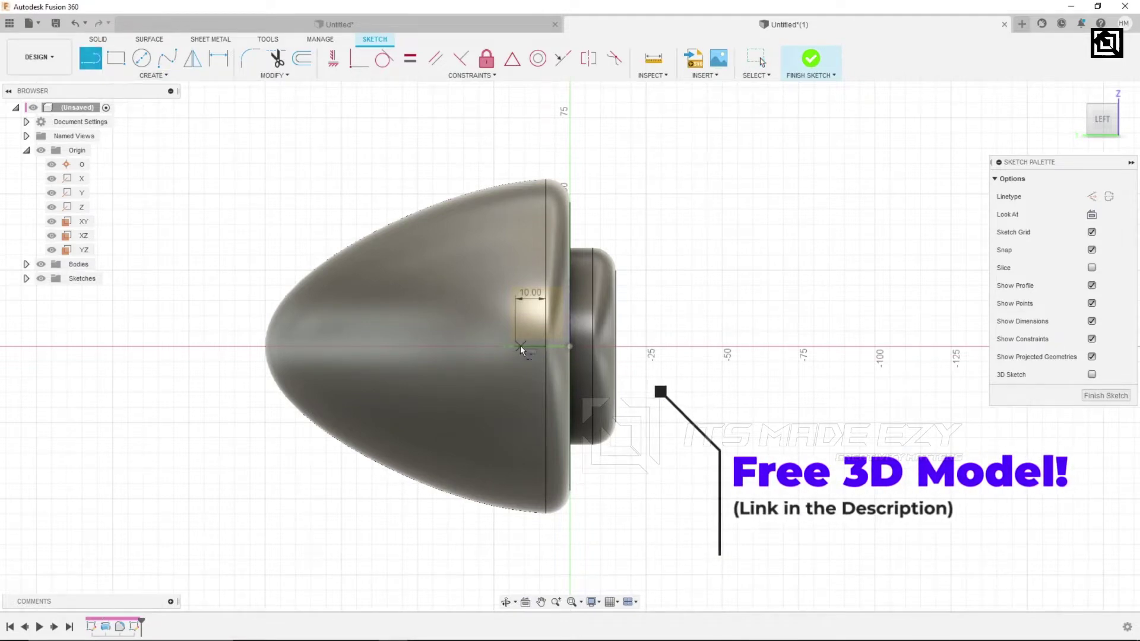
pyautogui.click(515, 345)
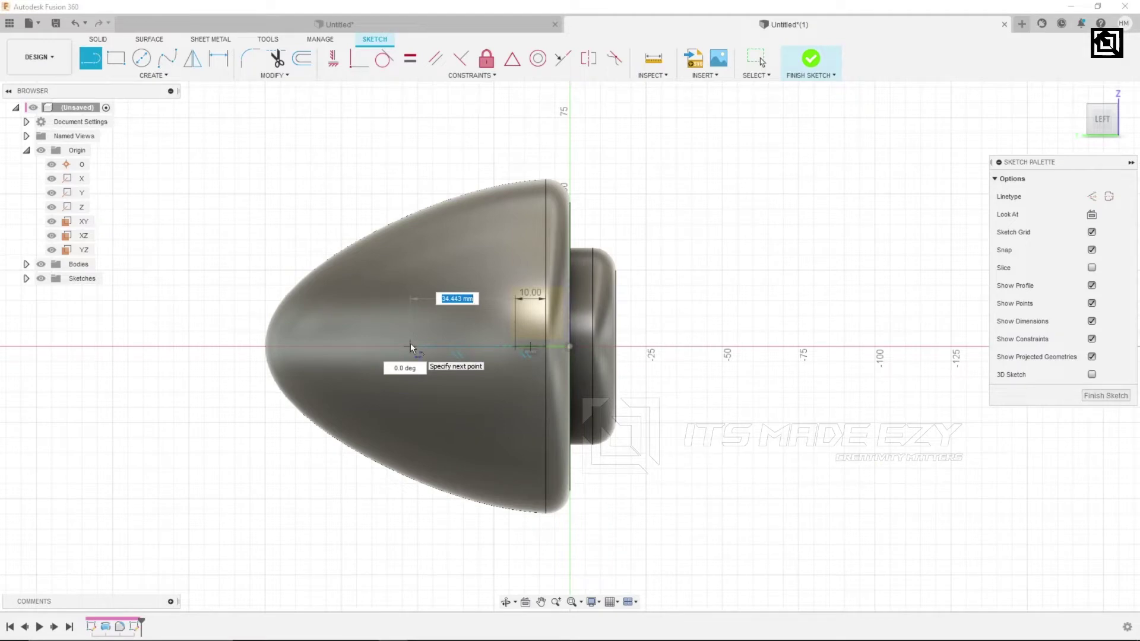
pyautogui.write('30')
pyautogui.press('Return')
pyautogui.press('Escape')
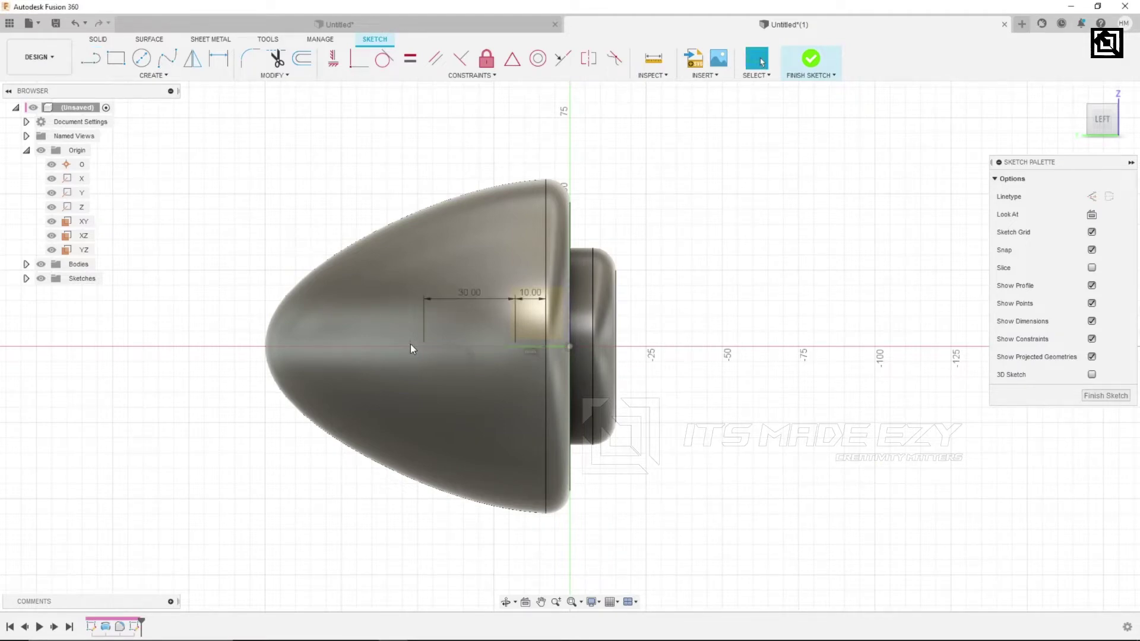
pyautogui.rightClick(349, 133)
pyautogui.click(364, 143)
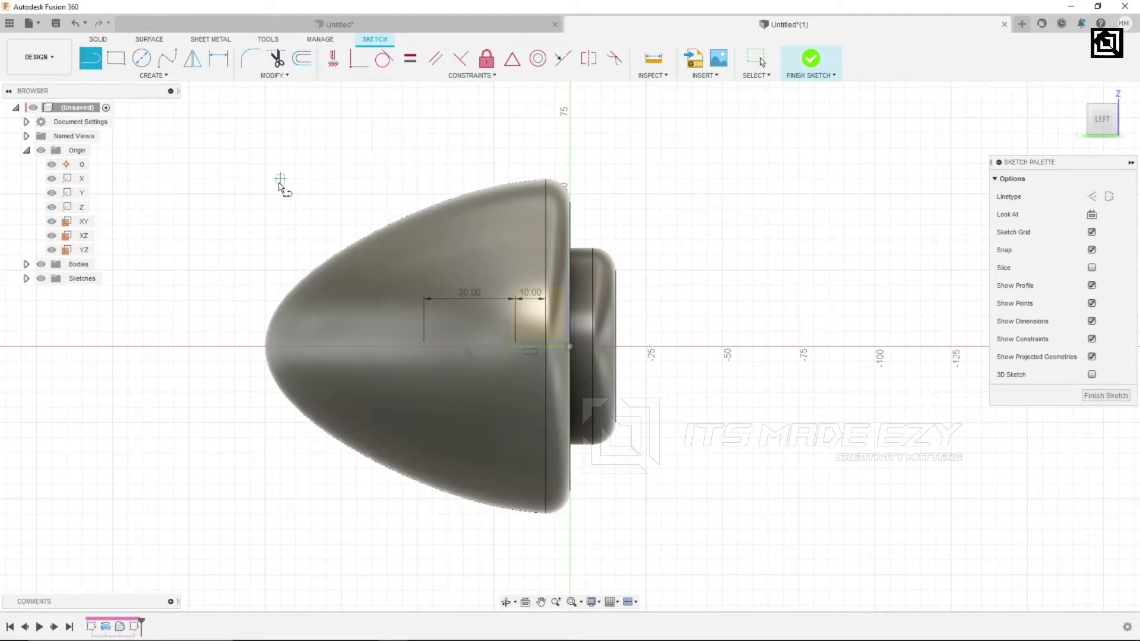
pyautogui.press('Escape')
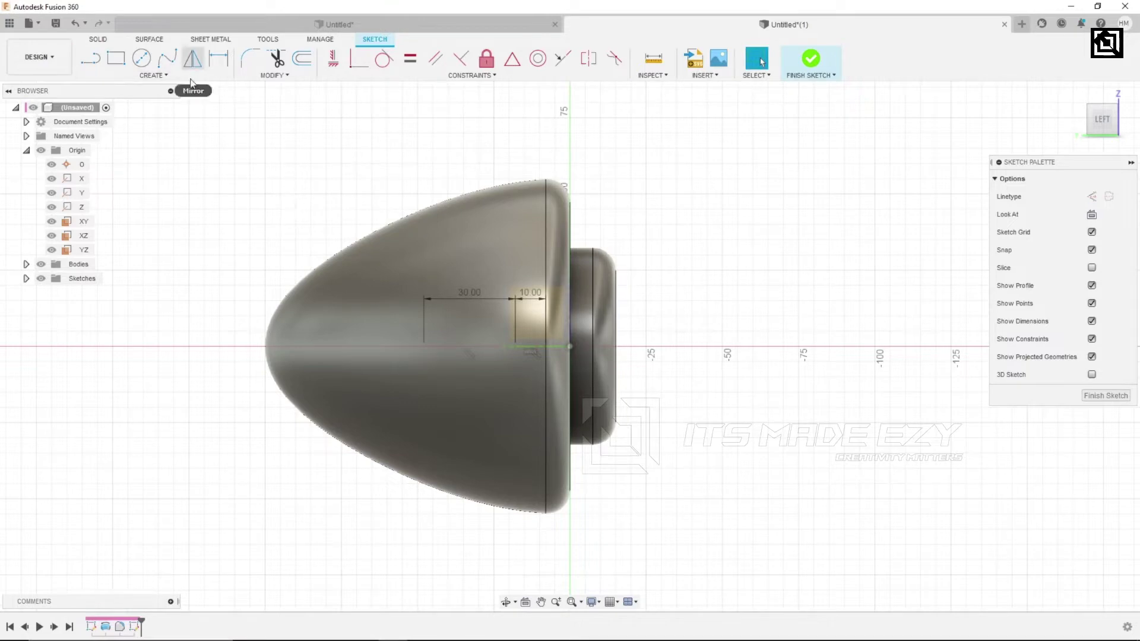
# Trim away the 10 mm segment, delete its 10.00 dimension and finish the sketch.
pyautogui.click(276, 59)
pyautogui.click(531, 344)
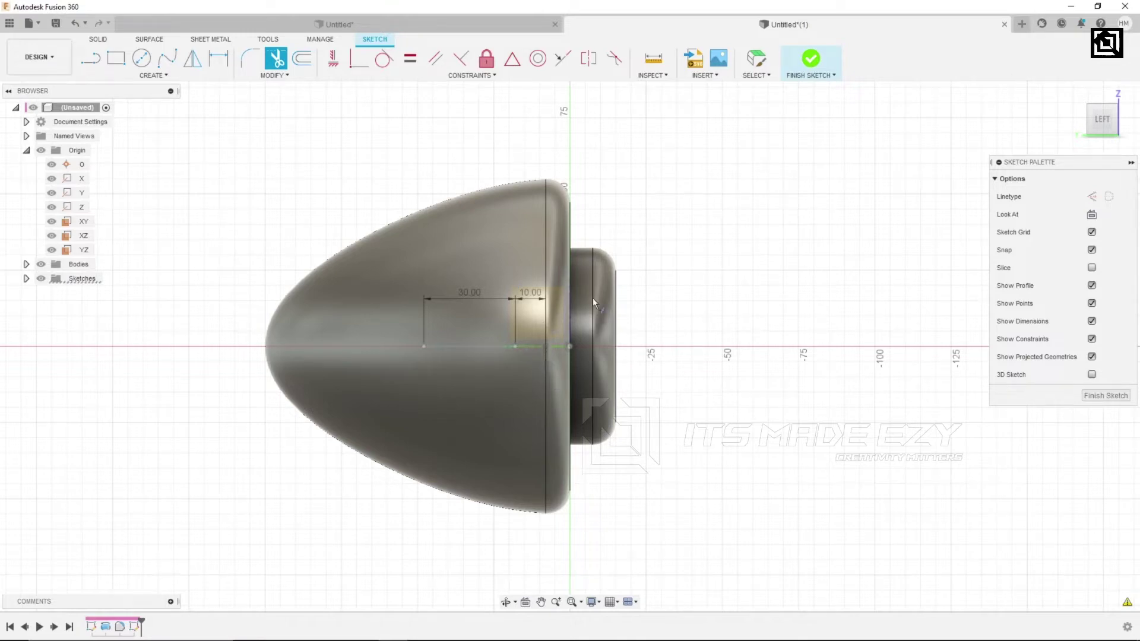
pyautogui.rightClick(782, 178)
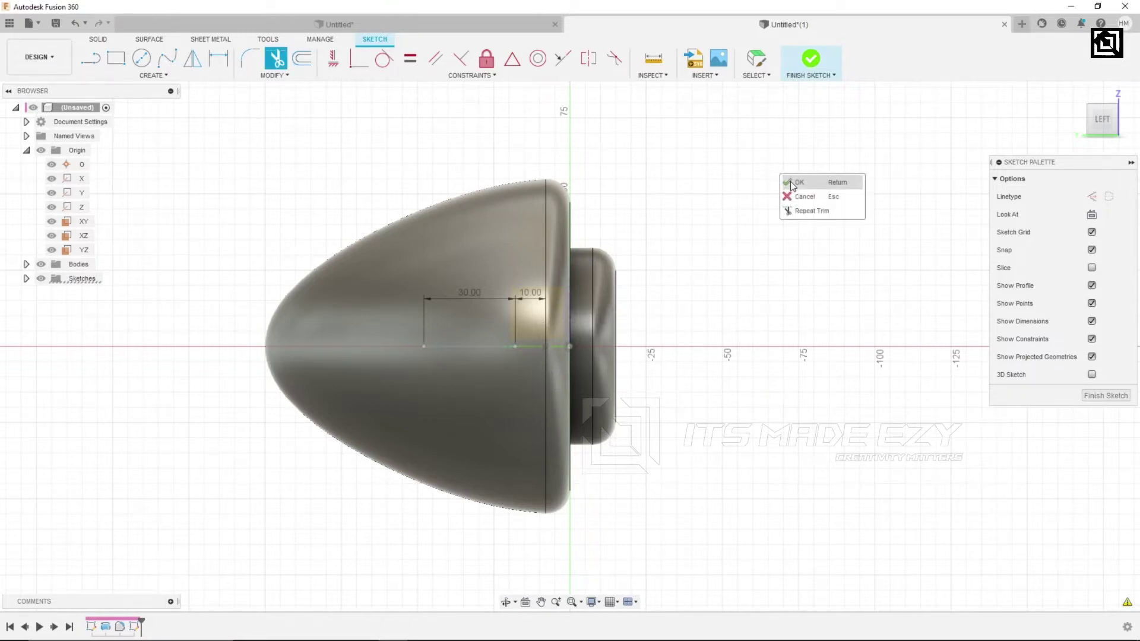
pyautogui.click(793, 195)
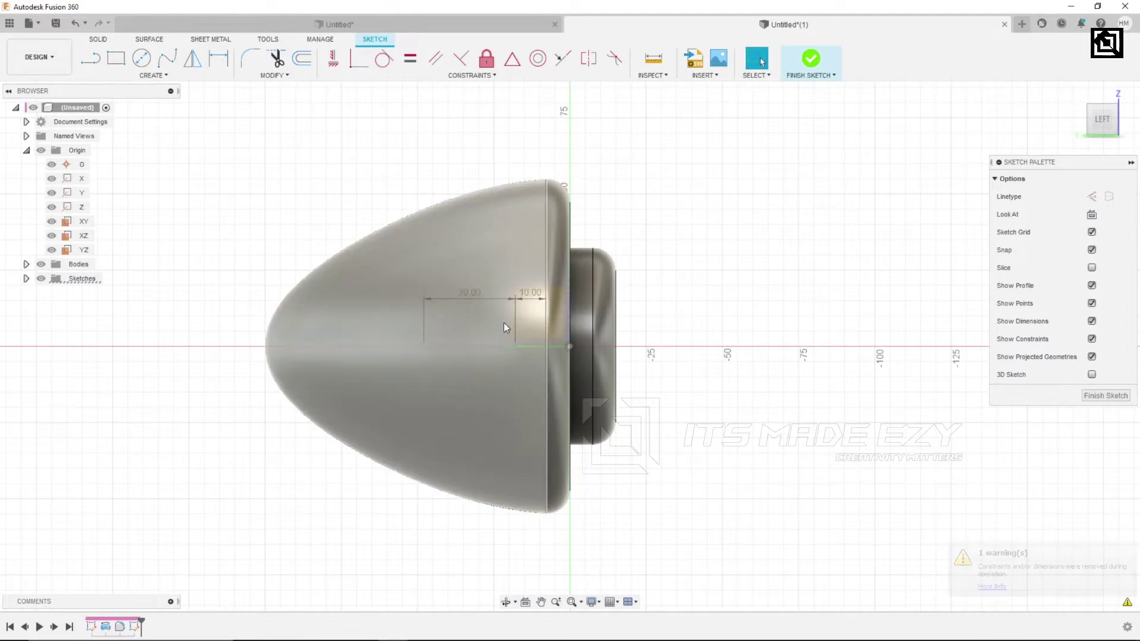
pyautogui.click(530, 297)
pyautogui.press('Delete')
pyautogui.scroll(-2, 640, 331)
pyautogui.scroll(-2, 640, 332)
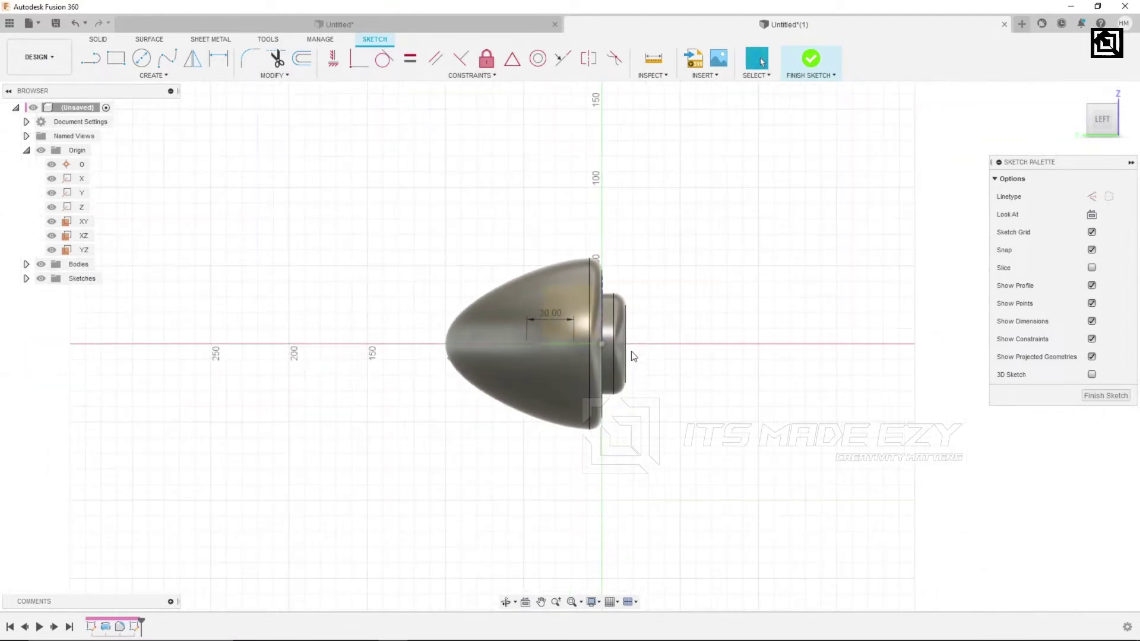
pyautogui.click(1111, 396)
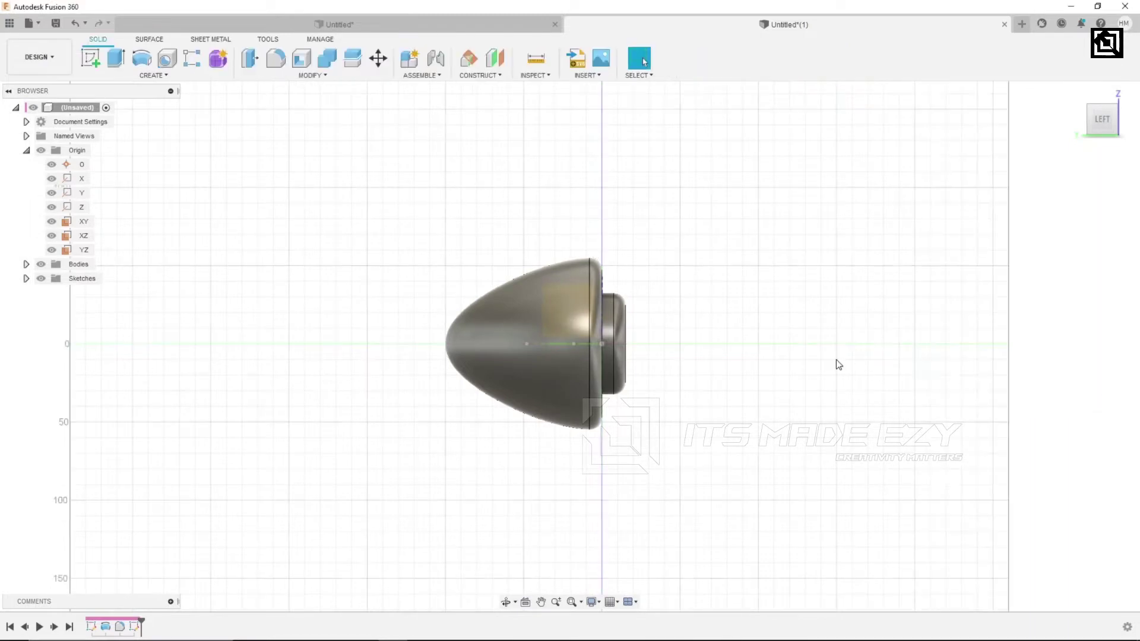
# Create offset construction plane Plane1 at -300 mm from the YZ plane.
pyautogui.keyDown('shift'); pyautogui.moveTo(755, 327); pyautogui.dragTo(791, 333, button='middle'); pyautogui.keyUp('shift')
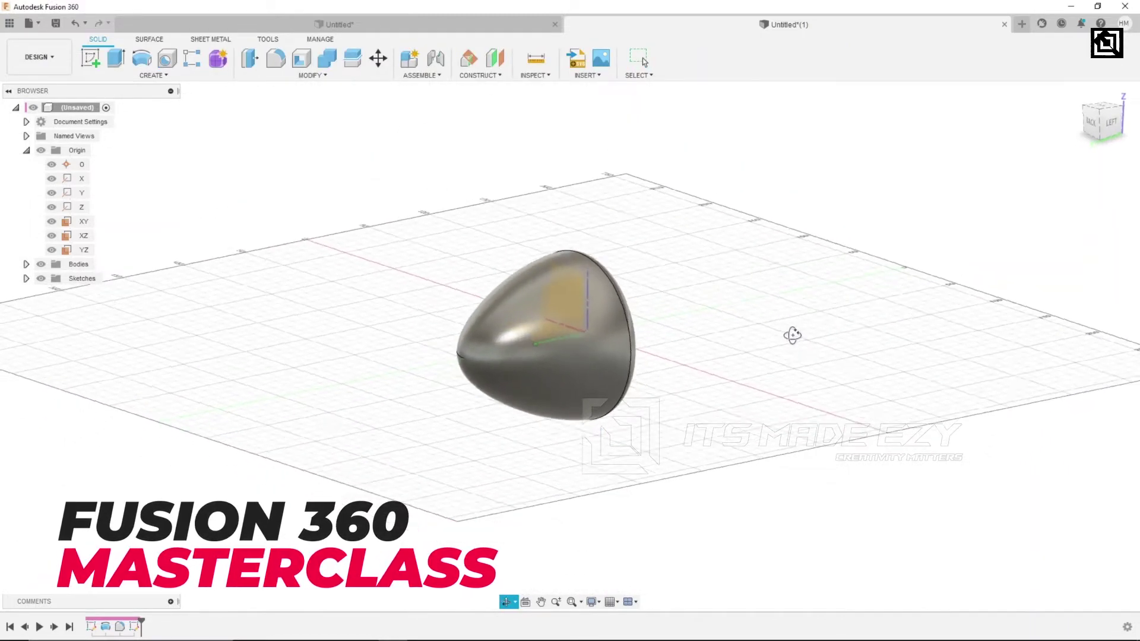
pyautogui.scroll(3, 792, 333)
pyautogui.moveTo(784, 372)
pyautogui.keyDown('shift'); pyautogui.mouseDown(button='middle')
pyautogui.moveTo(784, 326)
pyautogui.moveTo(768, 362)
pyautogui.moveTo(757, 333)
pyautogui.moveTo(768, 328)
pyautogui.moveTo(792, 353)
pyautogui.mouseUp(button='middle'); pyautogui.keyUp('shift')
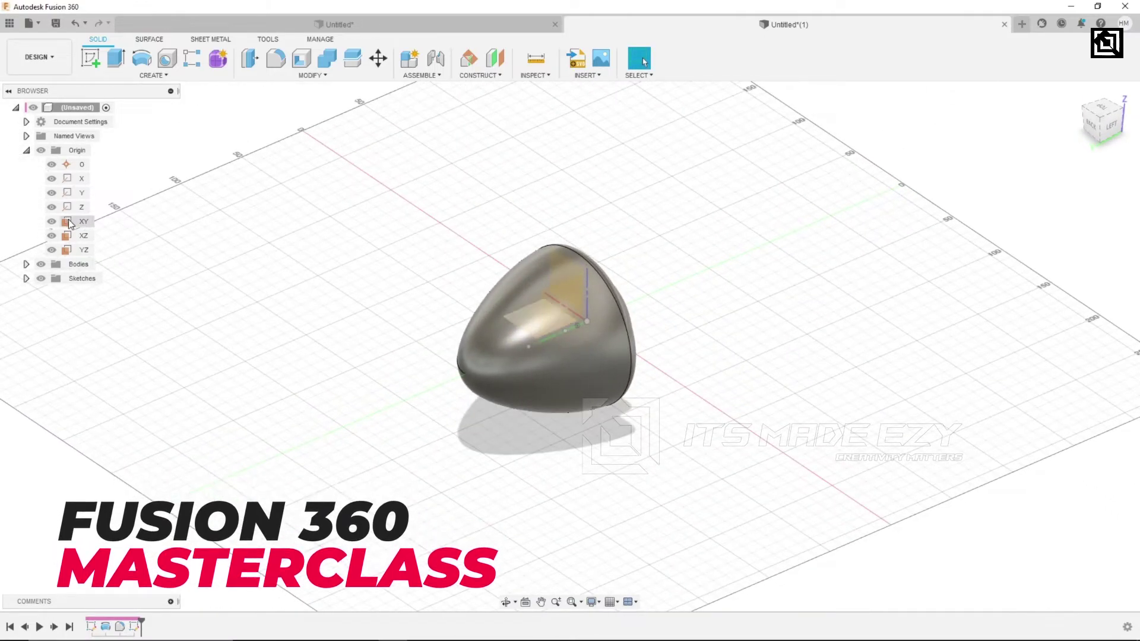
pyautogui.click(74, 252)
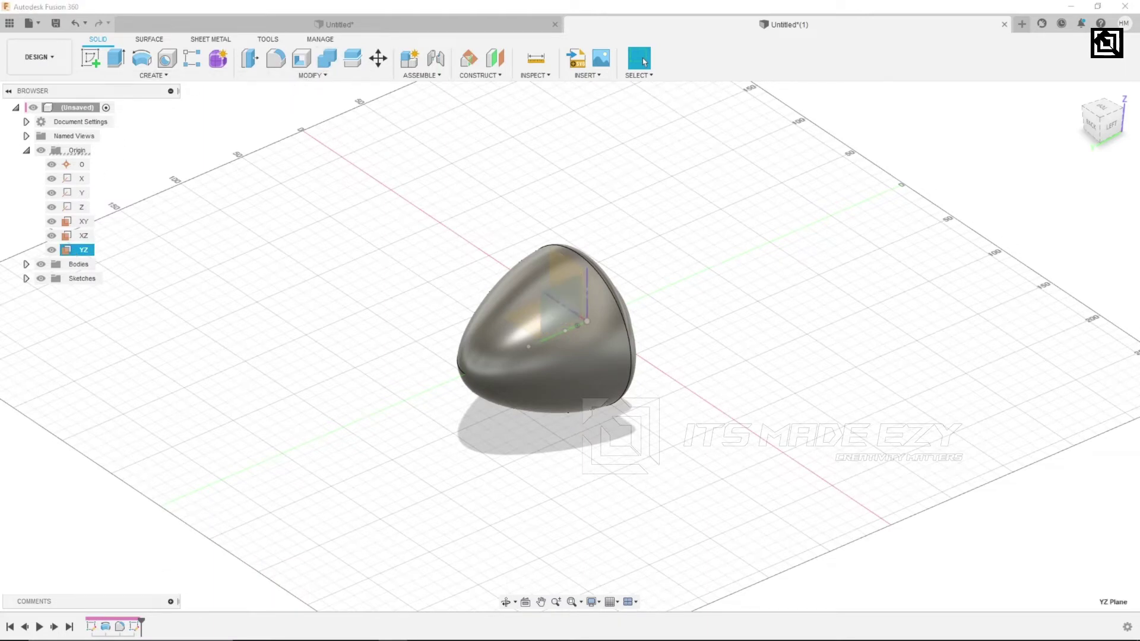
pyautogui.click(502, 60)
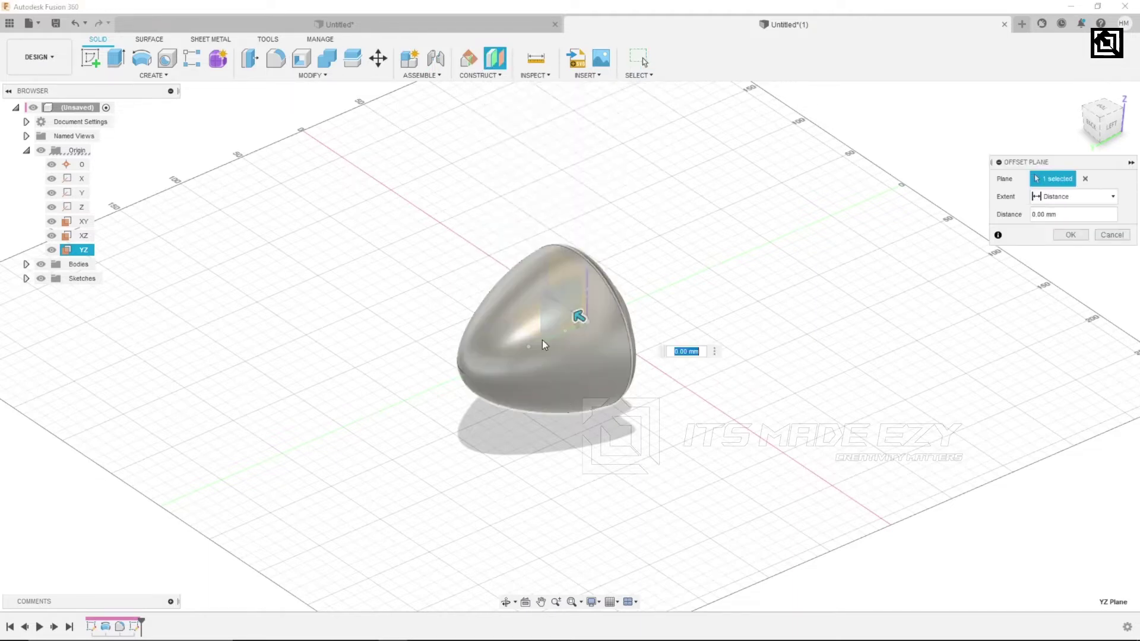
pyautogui.moveTo(578, 316); pyautogui.dragTo(689, 440)
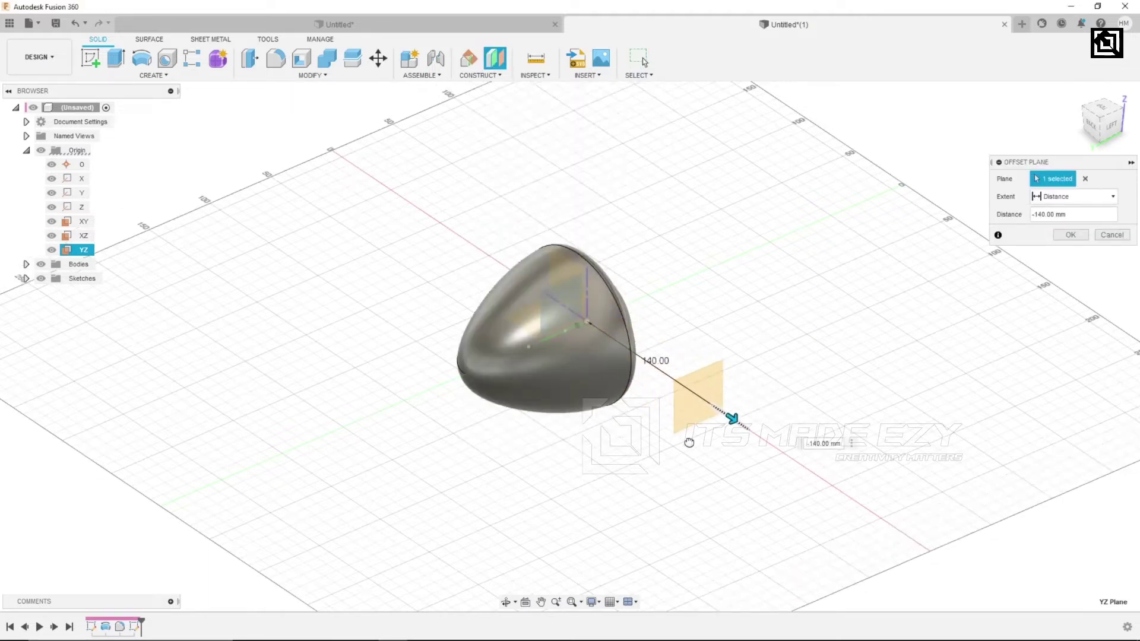
pyautogui.keyDown('shift'); pyautogui.moveTo(689, 439); pyautogui.dragTo(554, 369, button='middle'); pyautogui.keyUp('shift')
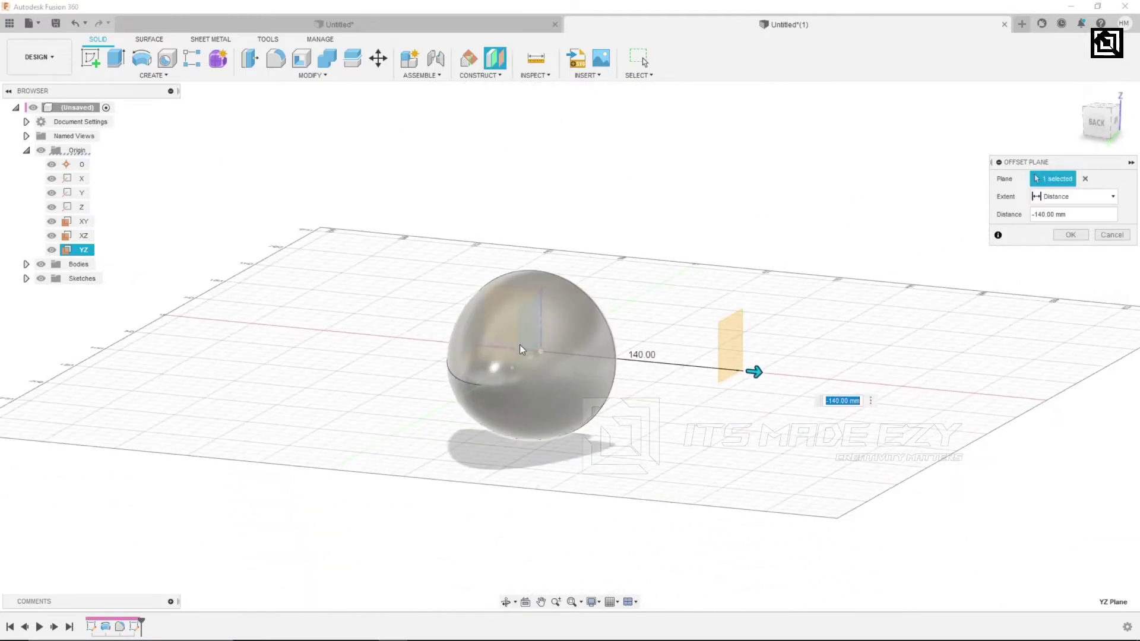
pyautogui.moveTo(694, 372); pyautogui.dragTo(852, 387)
pyautogui.moveTo(682, 386)
pyautogui.keyDown('shift'); pyautogui.mouseDown(button='middle')
pyautogui.moveTo(679, 354)
pyautogui.moveTo(657, 394)
pyautogui.moveTo(690, 382)
pyautogui.mouseUp(button='middle'); pyautogui.keyUp('shift')
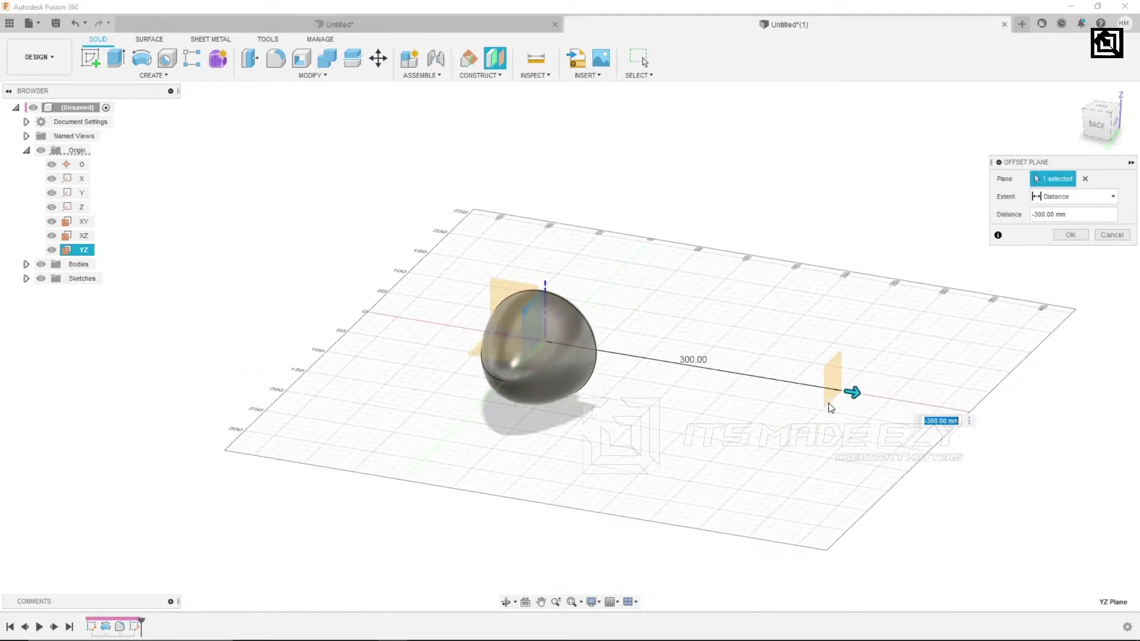
pyautogui.click(1072, 236)
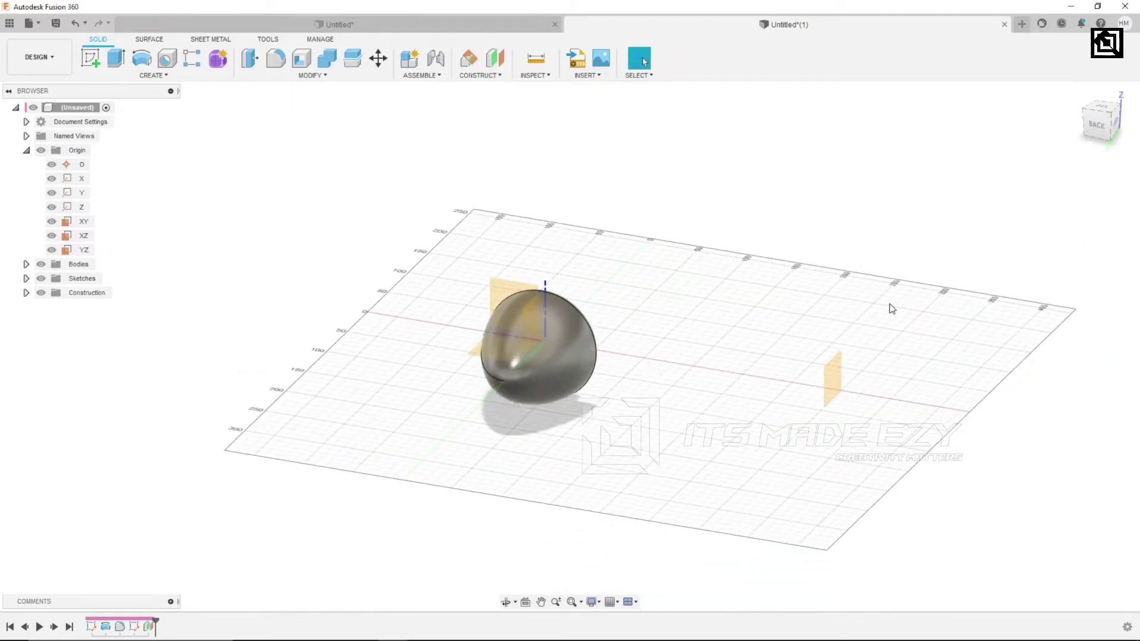
pyautogui.click(839, 378)
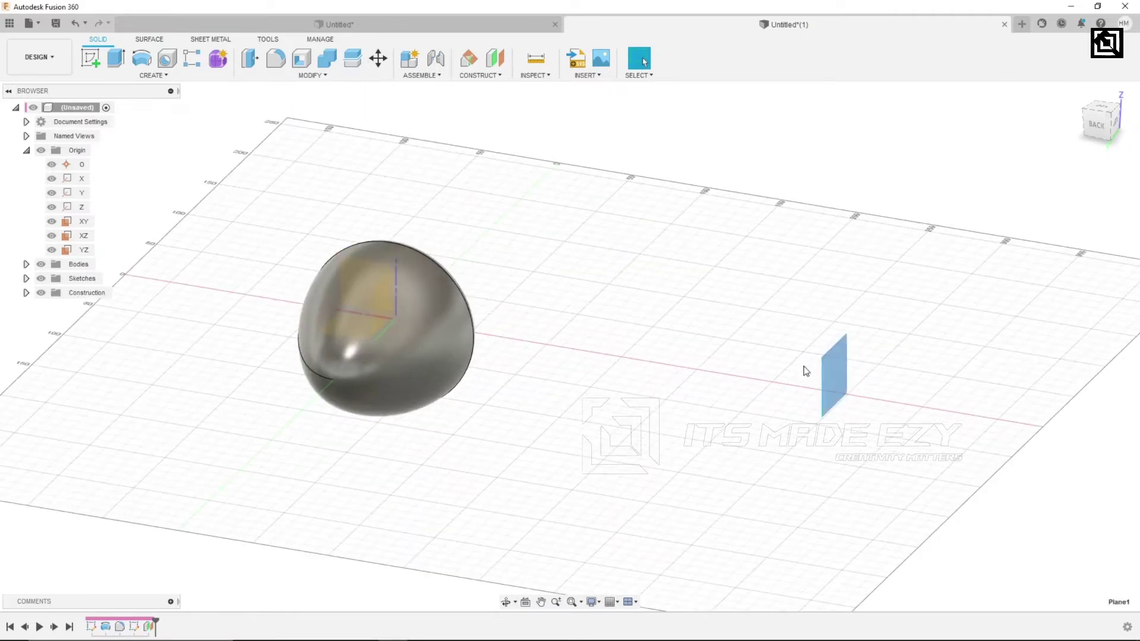
# On Plane1, sketch a three-point spline from above the hub to below it.
pyautogui.click(87, 65)
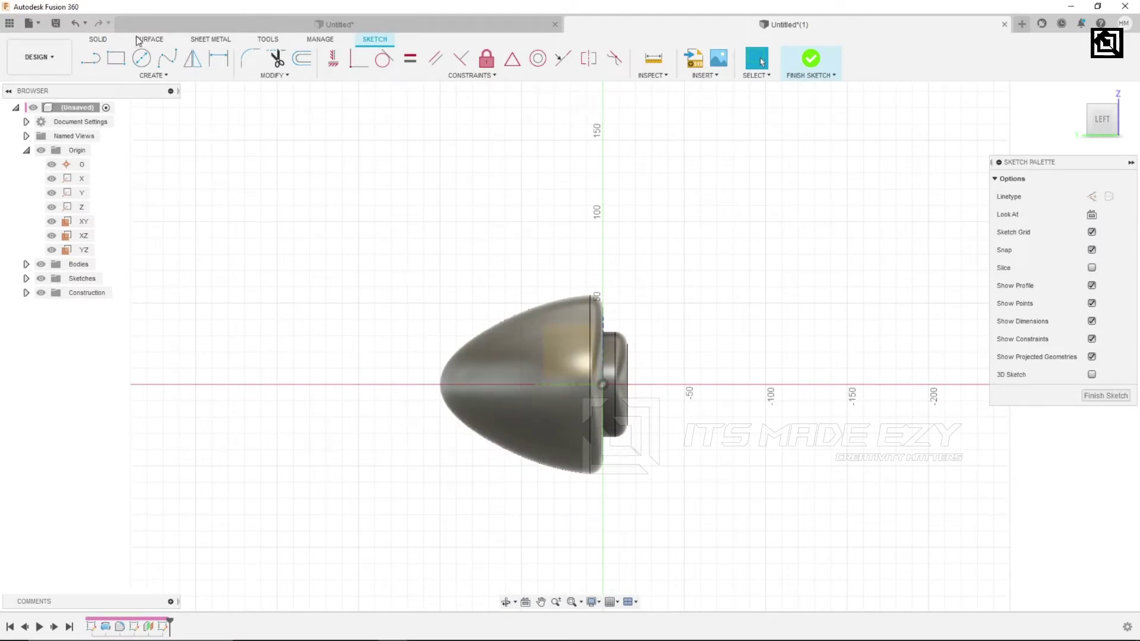
pyautogui.click(163, 61)
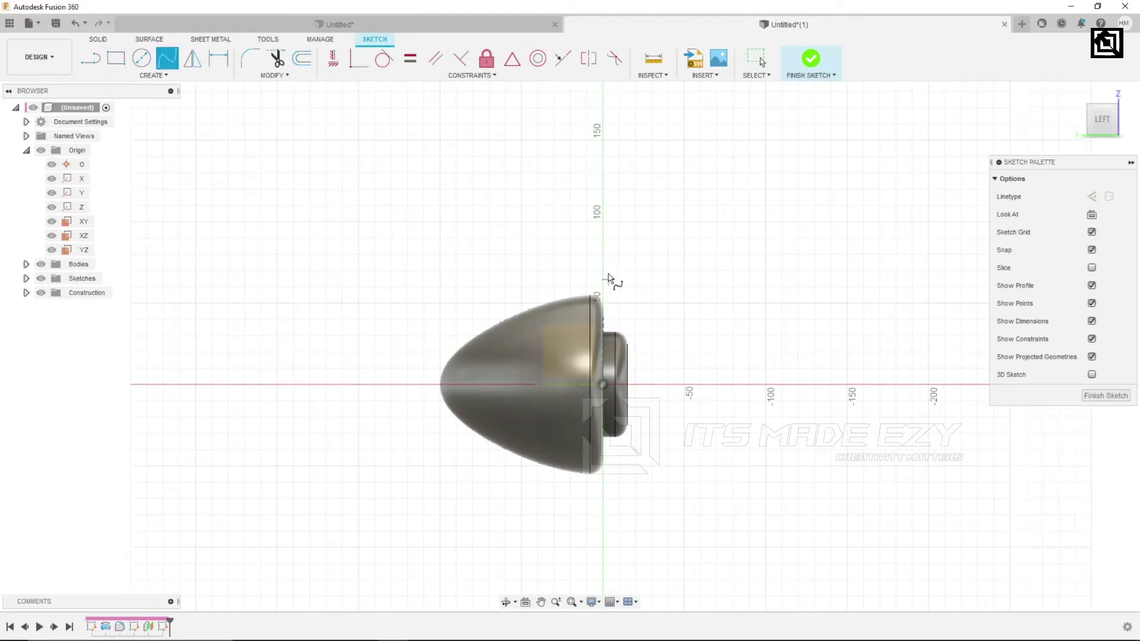
pyautogui.click(600, 232)
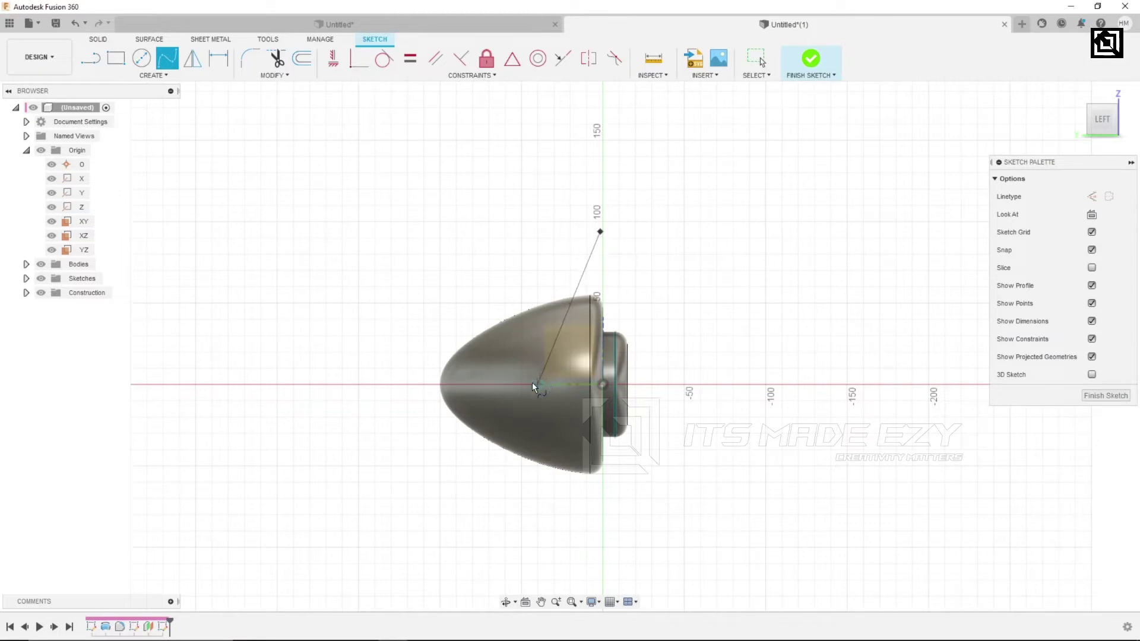
pyautogui.click(549, 385)
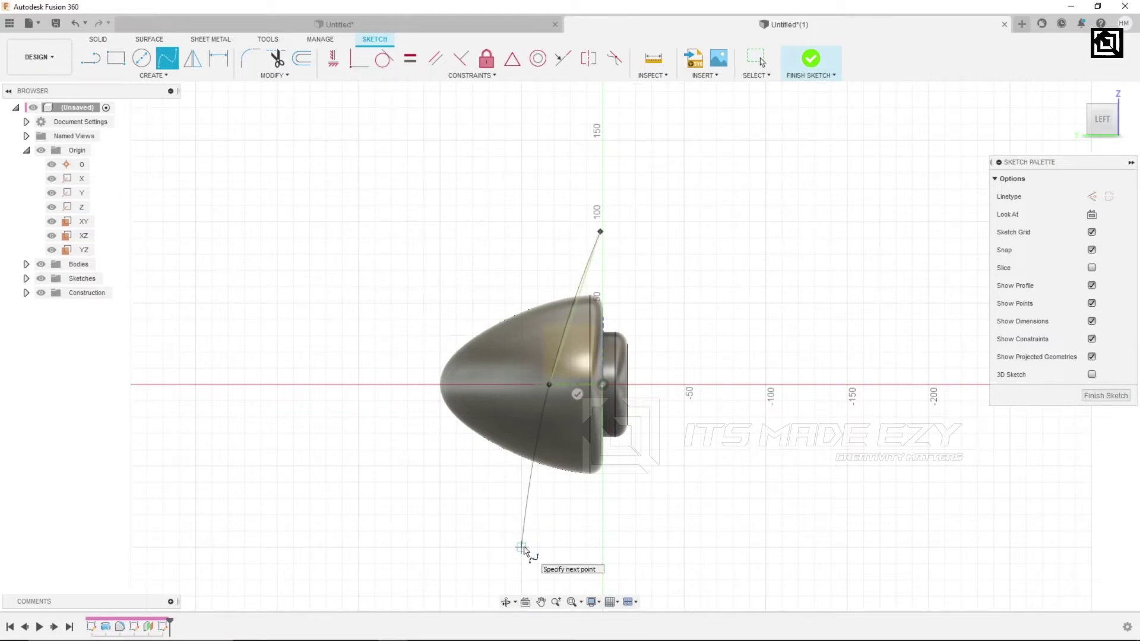
pyautogui.click(521, 547)
pyautogui.rightClick(812, 361)
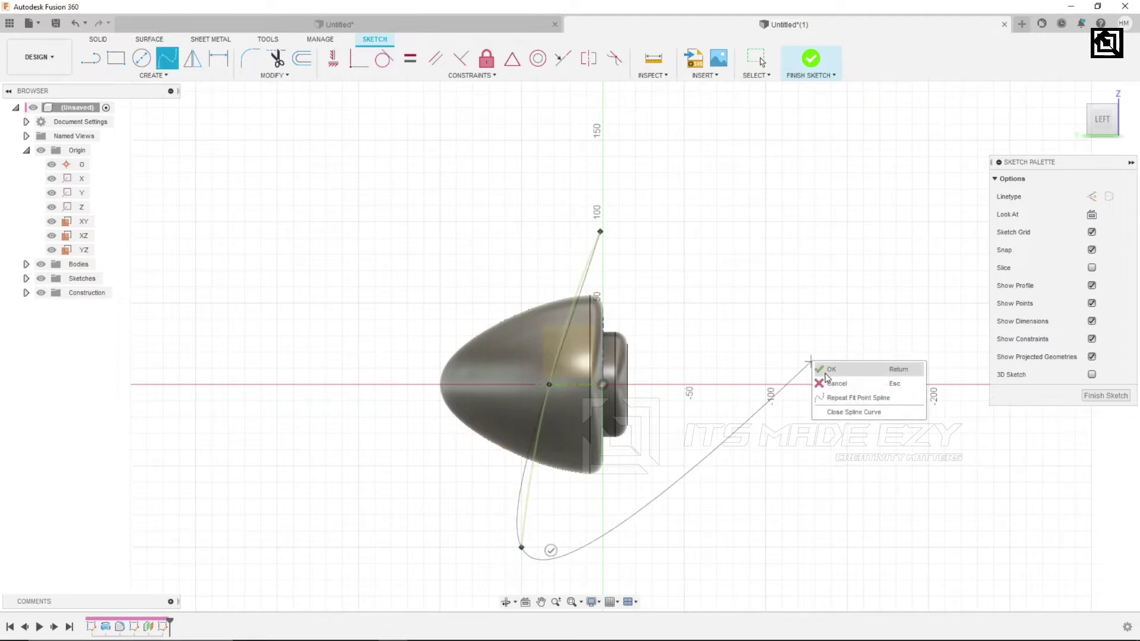
pyautogui.click(831, 369)
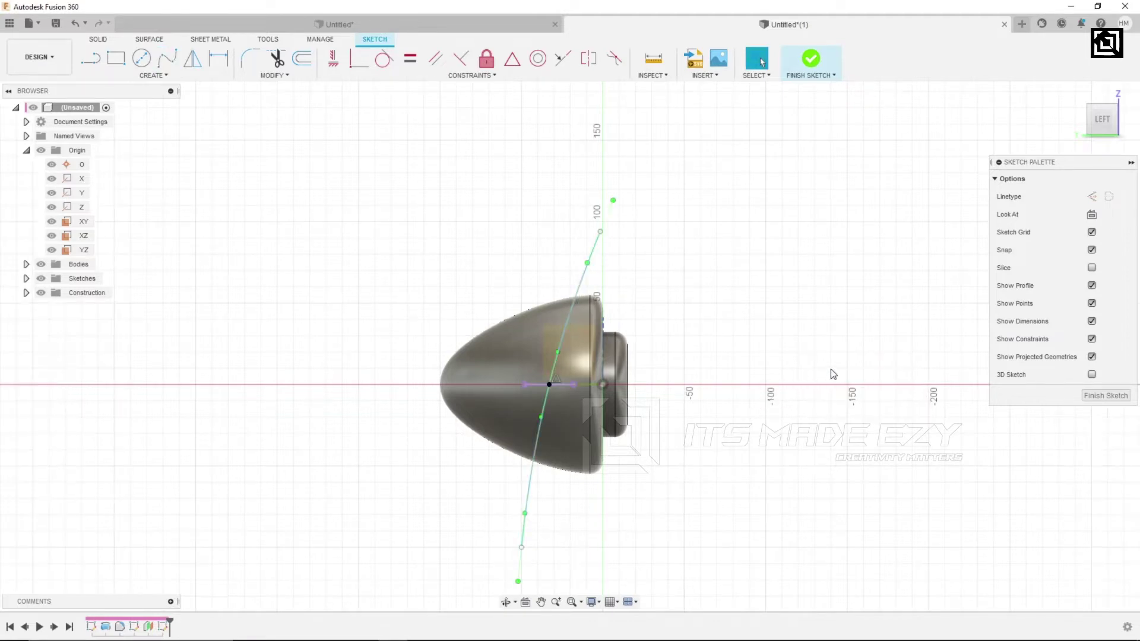
pyautogui.click(1103, 396)
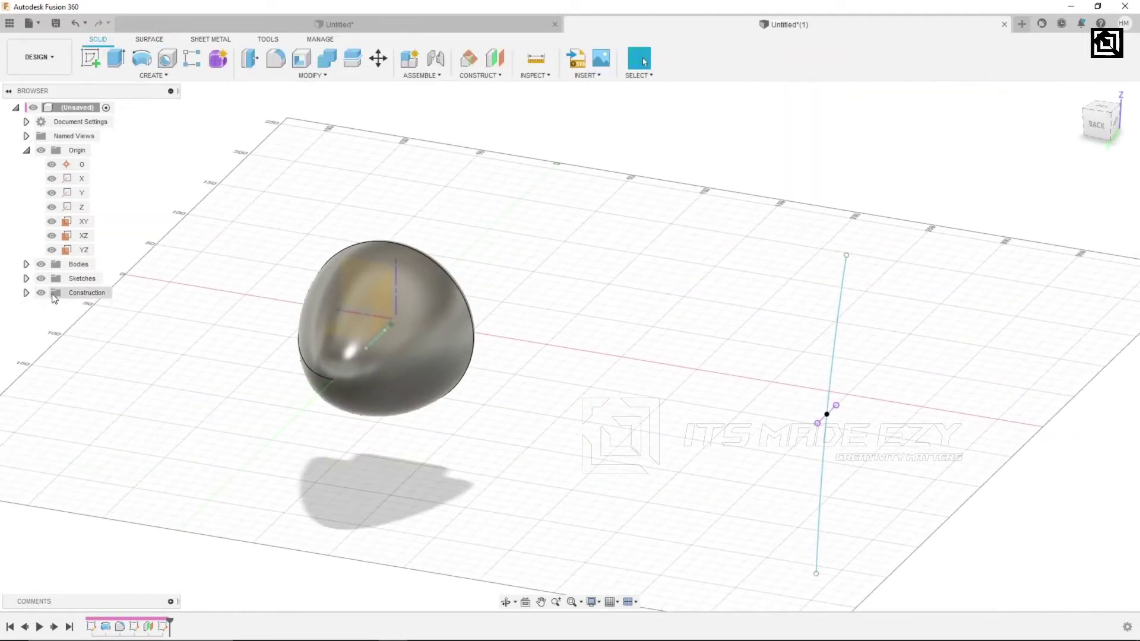
# Start a surface loft, hide the hub body, and pick the short hub line and outer spline.
pyautogui.click(148, 39)
pyautogui.click(141, 76)
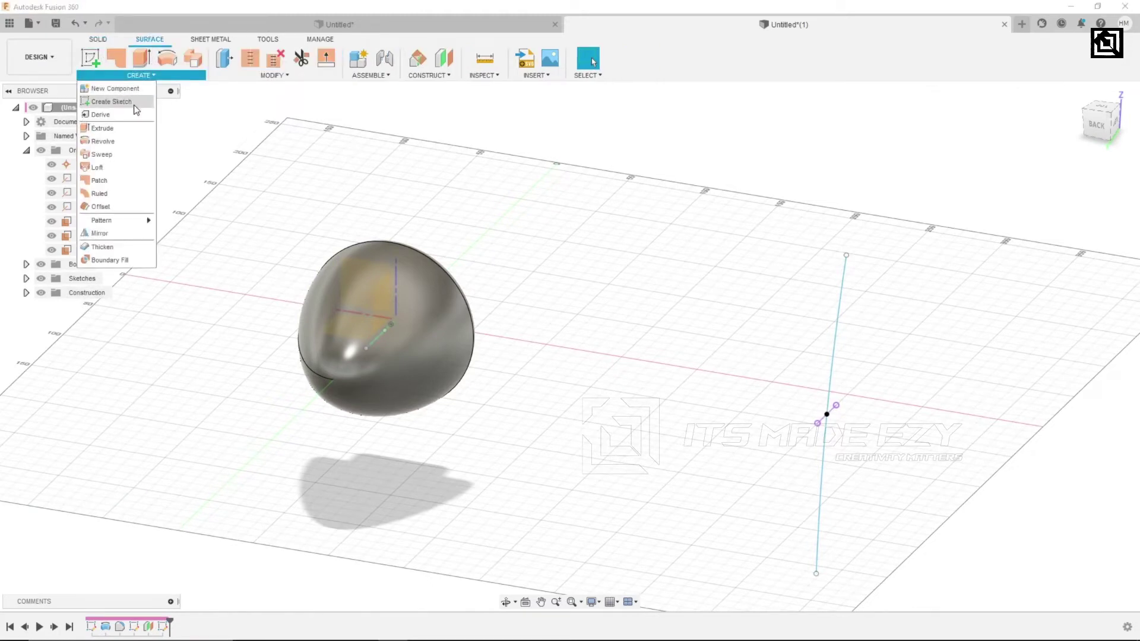
pyautogui.click(124, 166)
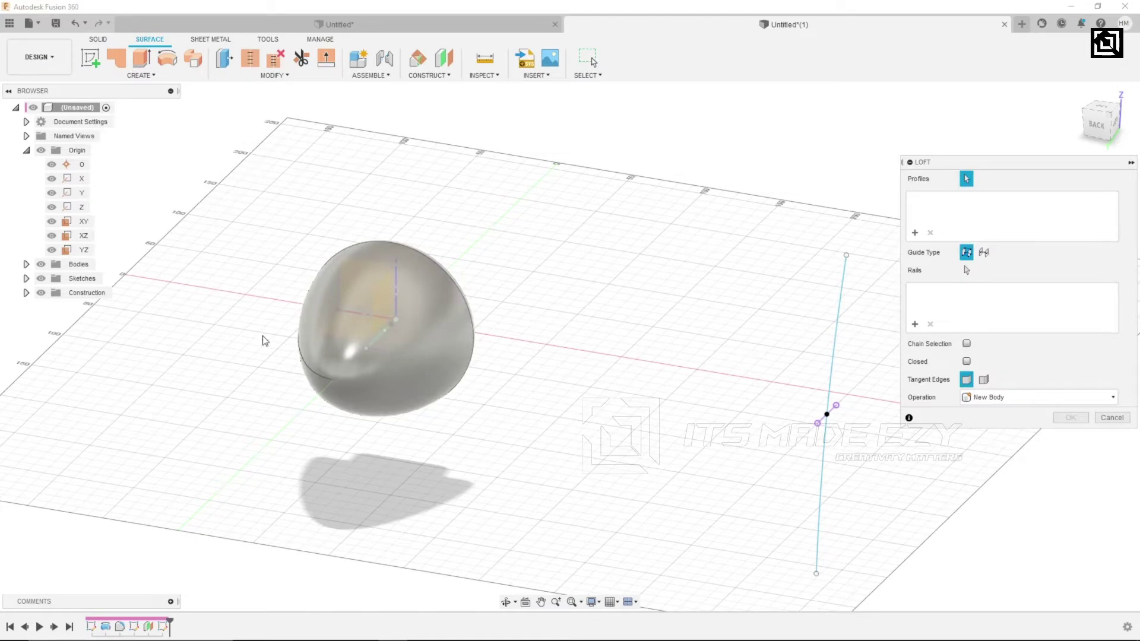
pyautogui.click(26, 265)
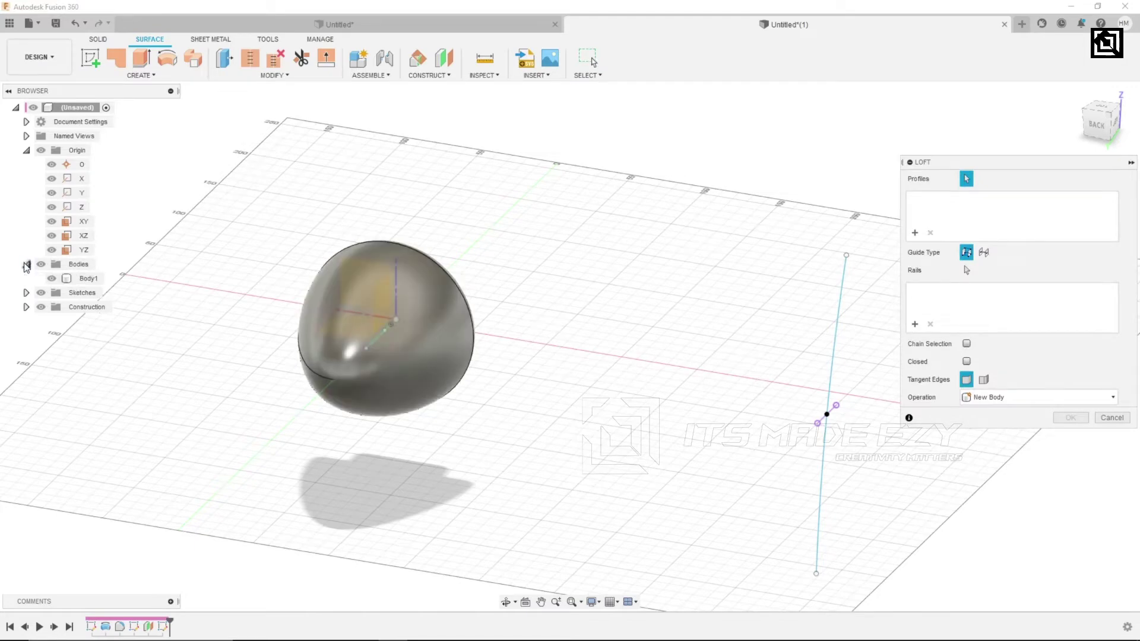
pyautogui.click(52, 278)
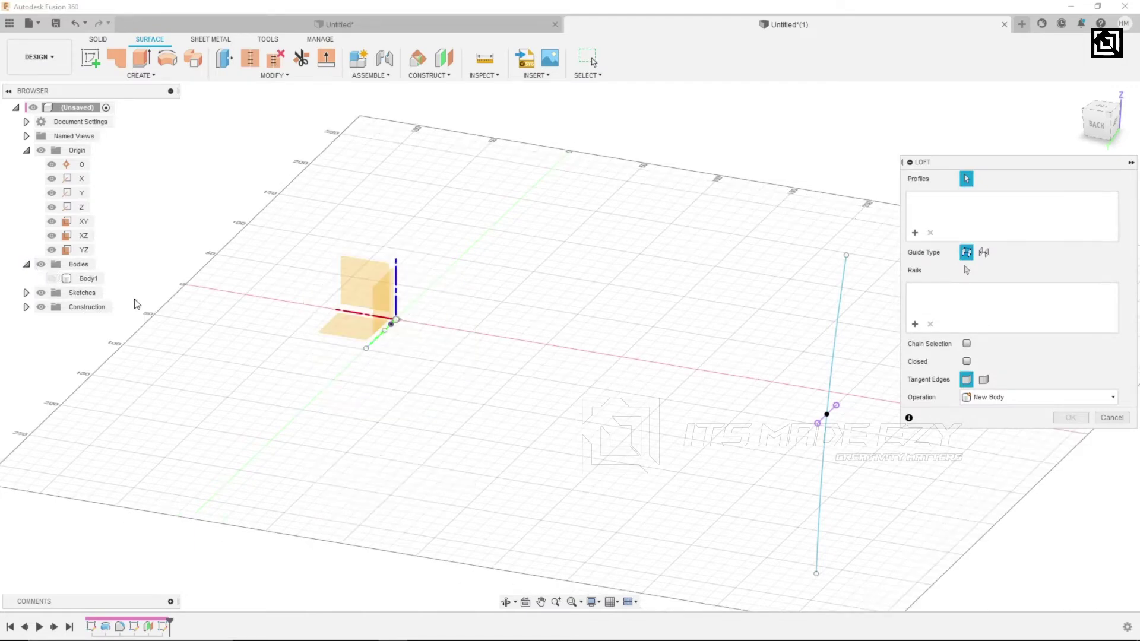
pyautogui.click(382, 343)
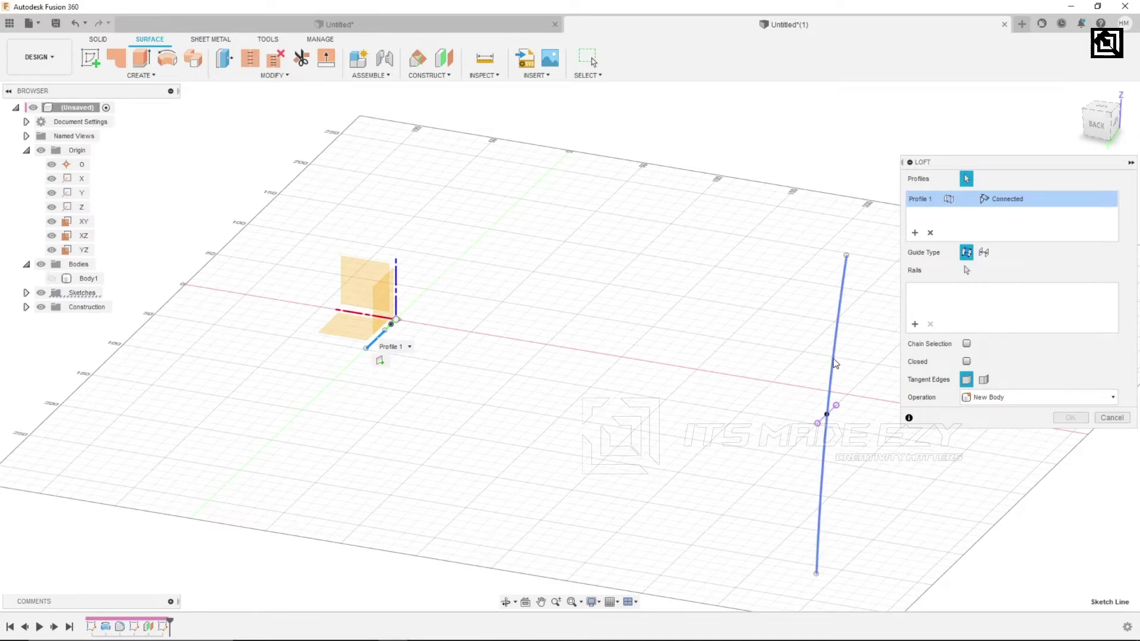
pyautogui.click(835, 363)
# Try a Direction end condition, revert to Connected, and create loft surface Body2.
pyautogui.moveTo(602, 420)
pyautogui.keyDown('shift'); pyautogui.mouseDown(button='middle')
pyautogui.moveTo(610, 381)
pyautogui.moveTo(609, 401)
pyautogui.mouseUp(button='middle'); pyautogui.keyUp('shift')
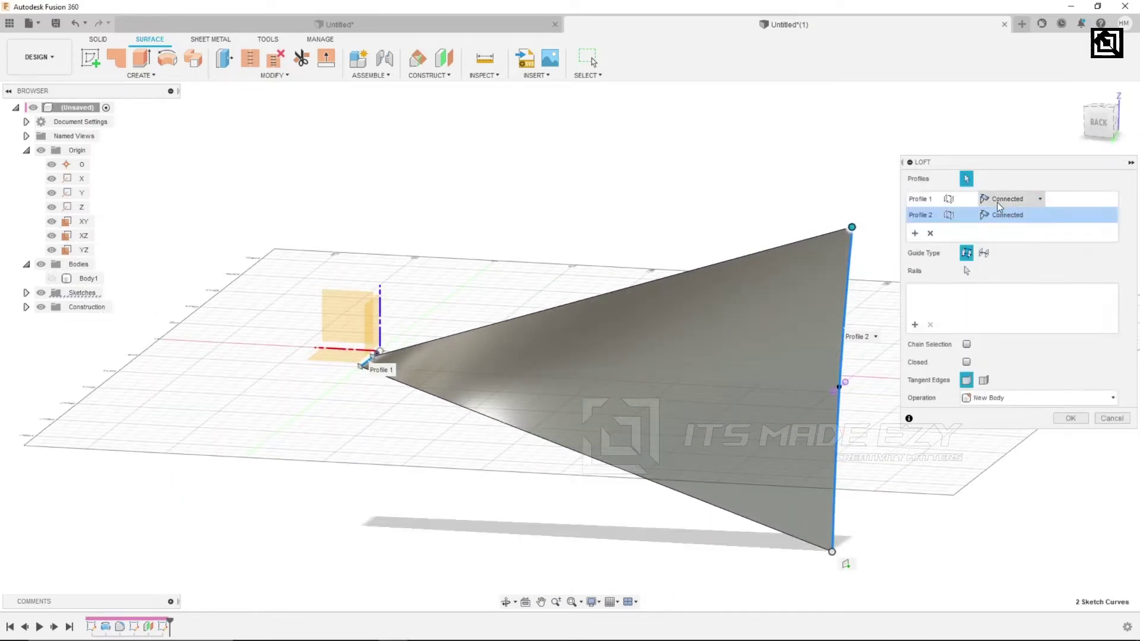
pyautogui.click(997, 202)
pyautogui.click(999, 230)
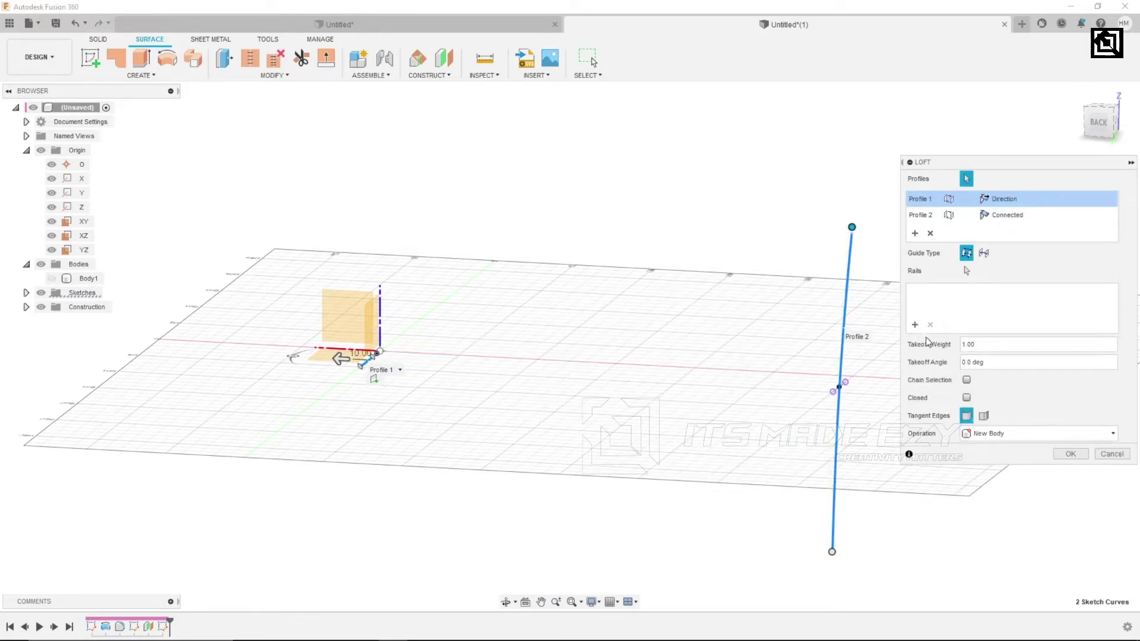
pyautogui.moveTo(339, 359)
pyautogui.mouseDown()
pyautogui.moveTo(440, 364)
pyautogui.moveTo(359, 364)
pyautogui.mouseUp()
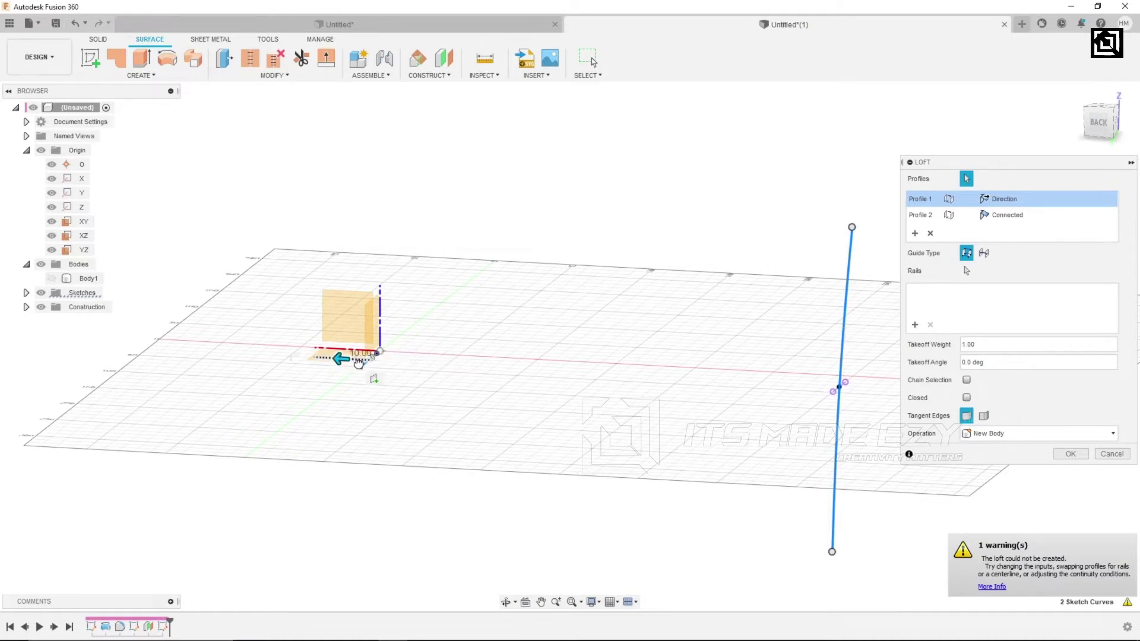
pyautogui.click(1014, 200)
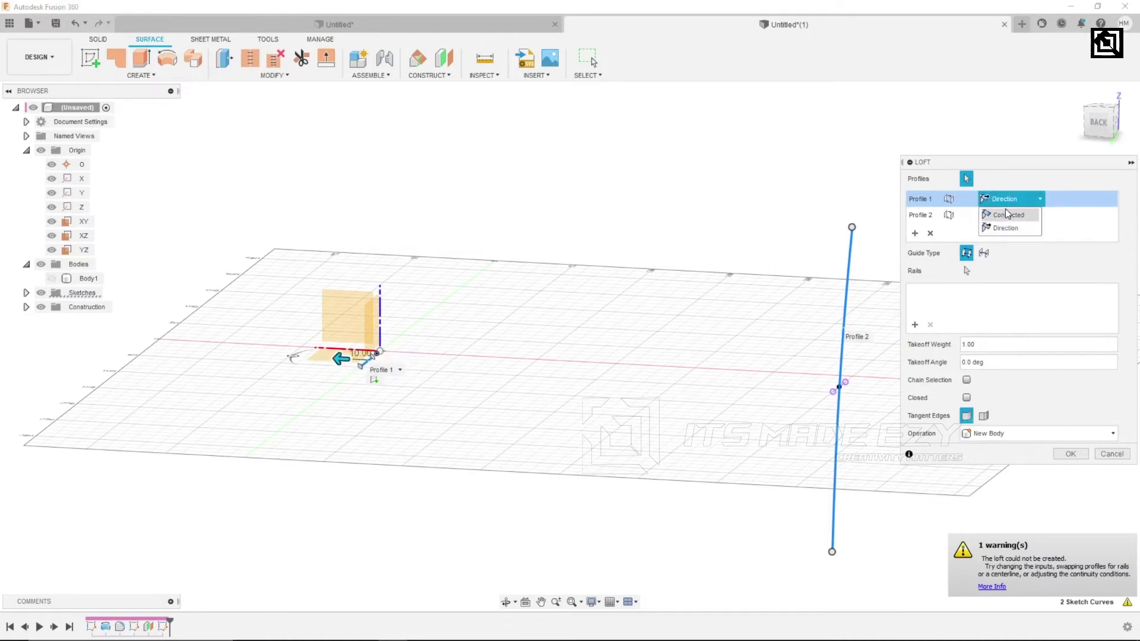
pyautogui.click(1007, 214)
pyautogui.moveTo(735, 396)
pyautogui.keyDown('shift'); pyautogui.mouseDown(button='middle')
pyautogui.moveTo(670, 409)
pyautogui.moveTo(682, 399)
pyautogui.moveTo(677, 423)
pyautogui.mouseUp(button='middle'); pyautogui.keyUp('shift')
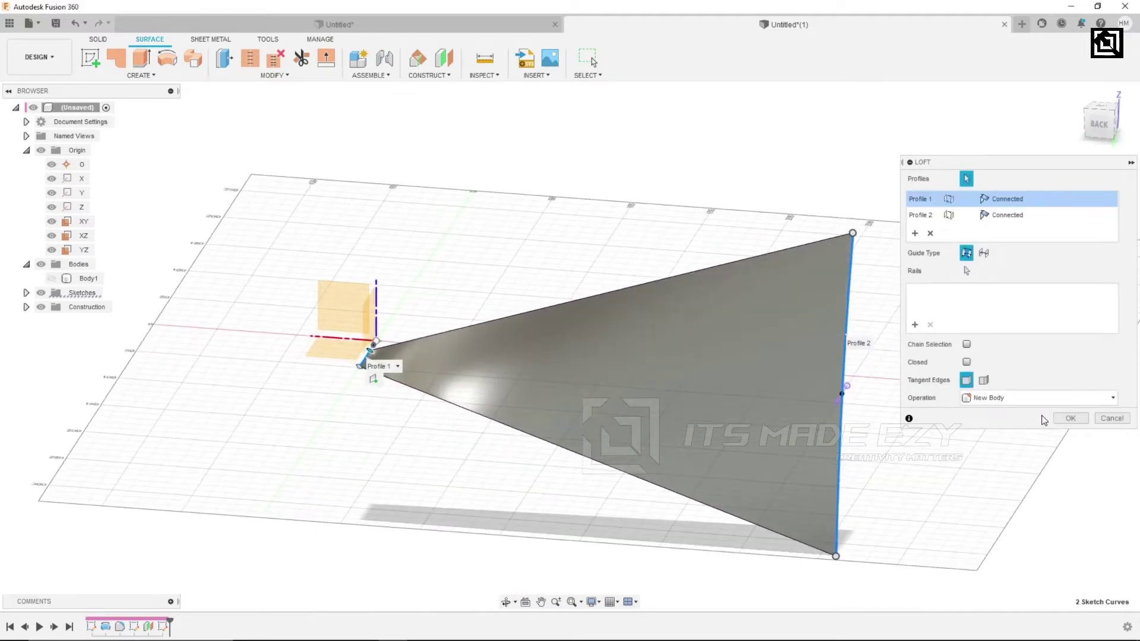
pyautogui.click(1069, 419)
pyautogui.moveTo(977, 457)
pyautogui.keyDown('shift'); pyautogui.mouseDown(button='middle')
pyautogui.moveTo(873, 359)
pyautogui.moveTo(358, 319)
pyautogui.mouseUp(button='middle'); pyautogui.keyUp('shift')
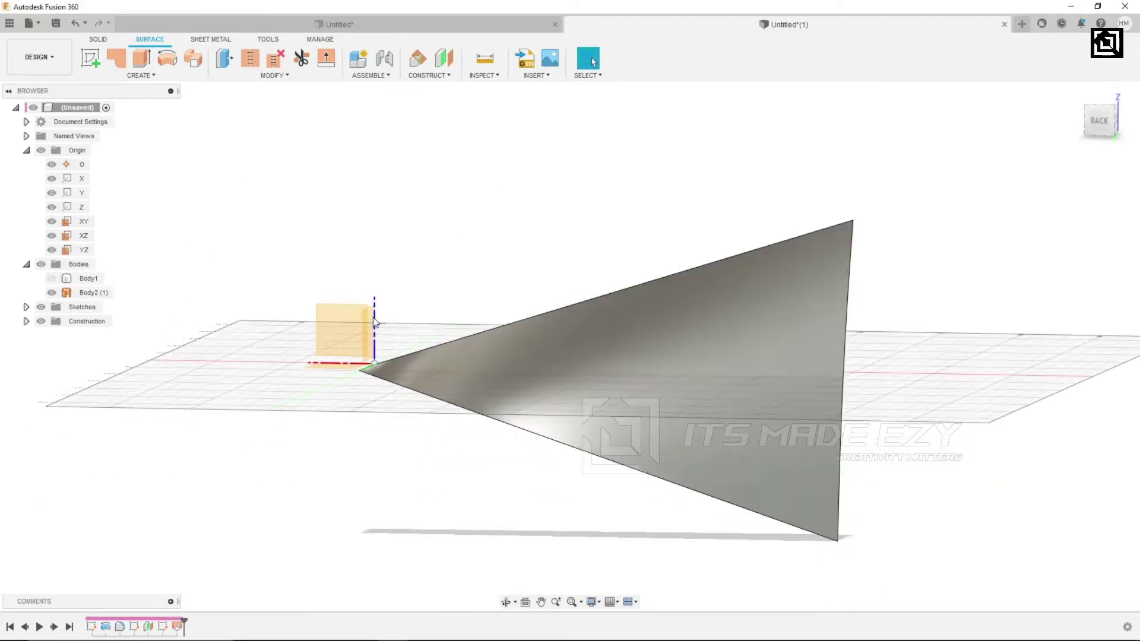
# Show the Body1 sphere hub again and view the model from the BACK.
pyautogui.click(51, 279)
pyautogui.click(1099, 121)
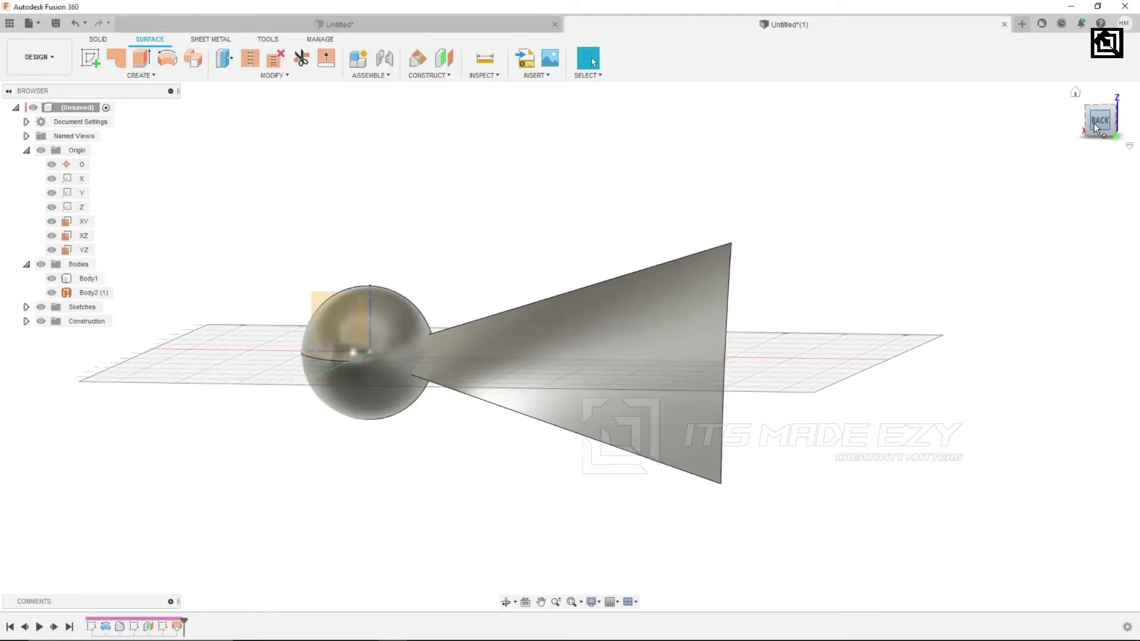
pyautogui.scroll(1, 273, 297)
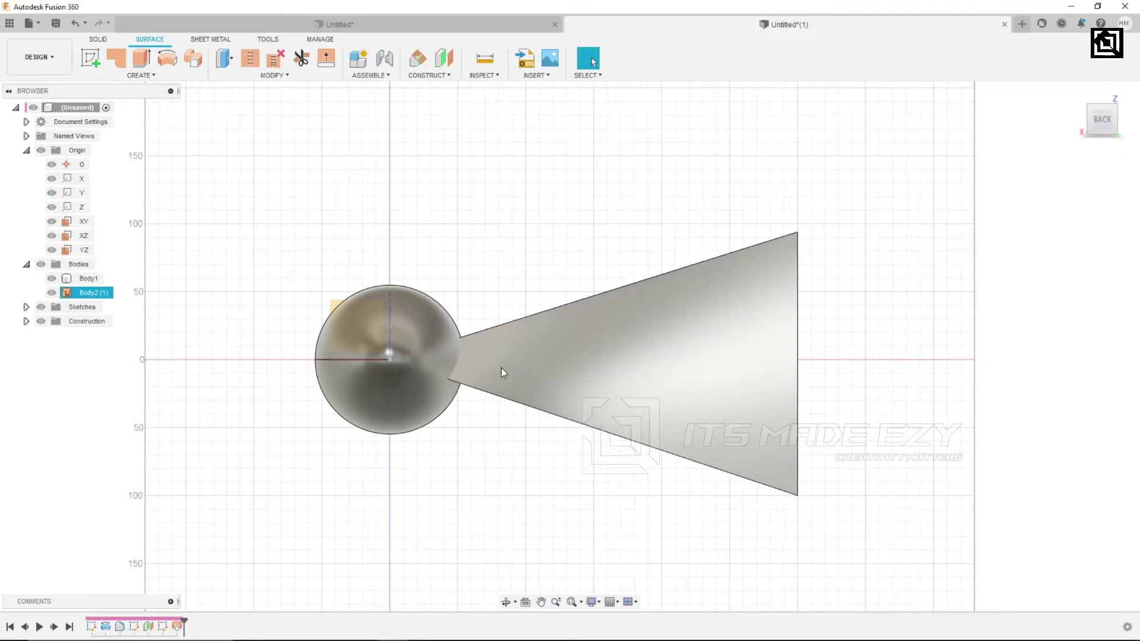
pyautogui.scroll(1, 501, 371)
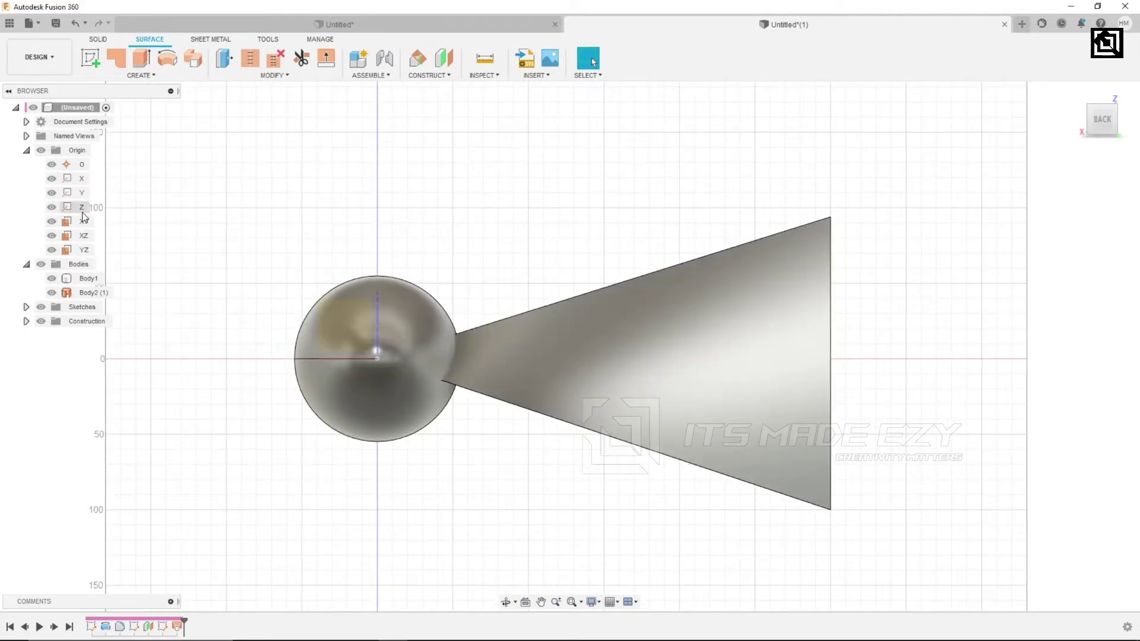
# Start a new sketch on the XZ plane.
pyautogui.click(84, 238)
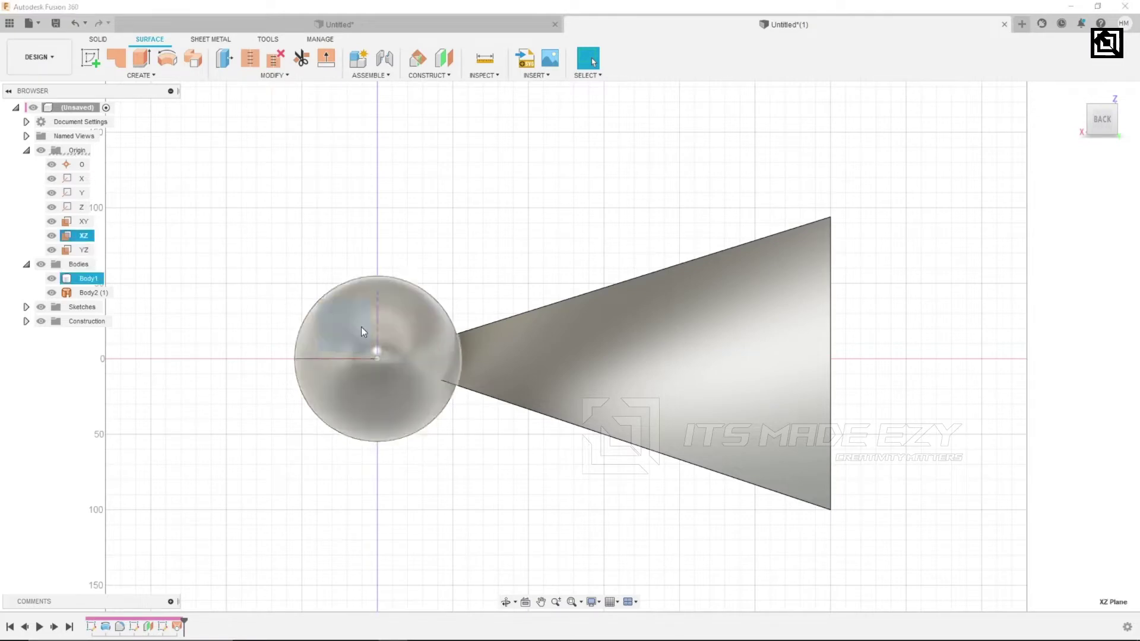
pyautogui.scroll(-2, 480, 485)
pyautogui.scroll(1, 487, 478)
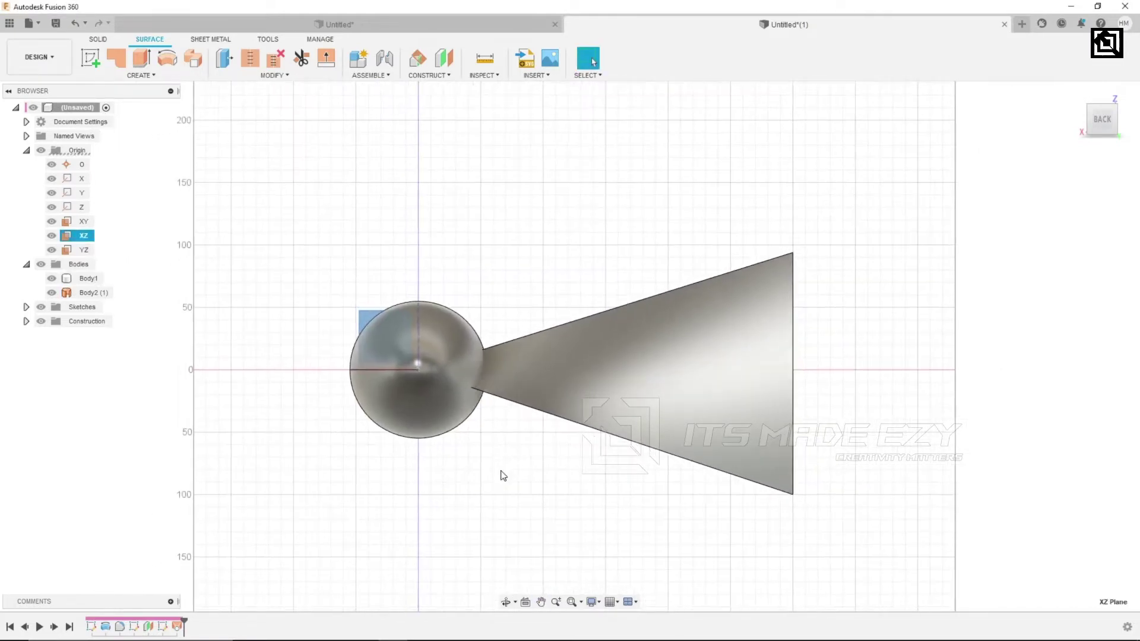
pyautogui.scroll(1, 430, 350)
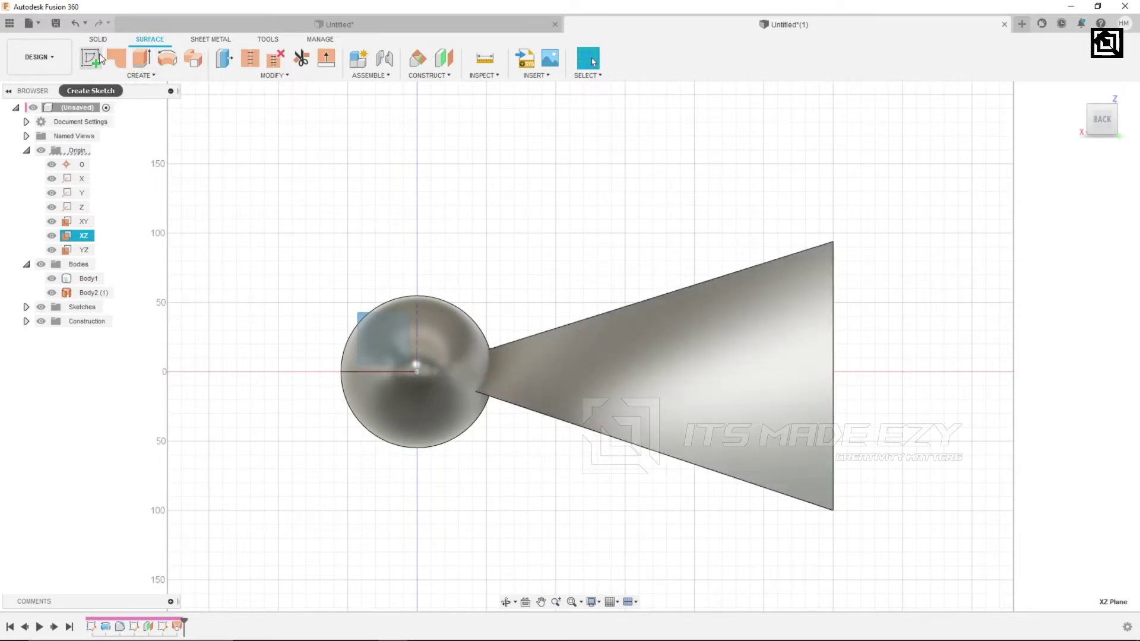
pyautogui.click(370, 321)
# Begin a fit-point spline at the sphere-cone junction, running along the upper blade edge to the tip.
pyautogui.moveTo(890, 465)
pyautogui.mouseDown(button='middle')
pyautogui.moveTo(757, 388)
pyautogui.moveTo(695, 375)
pyautogui.mouseUp(button='middle')
pyautogui.click(167, 57)
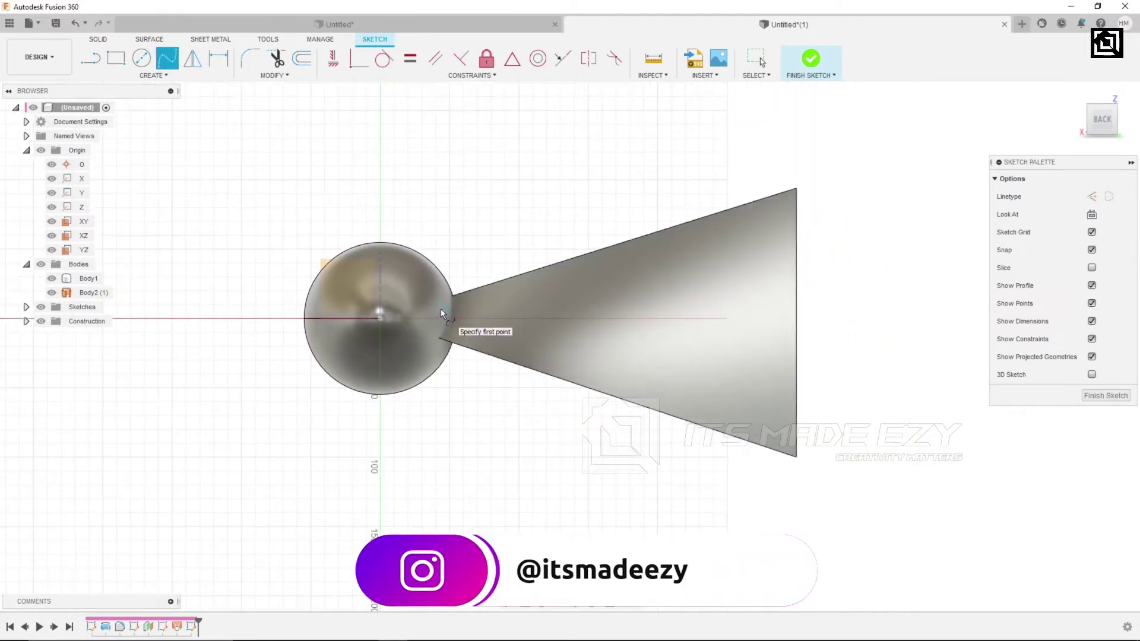
pyautogui.scroll(2, 440, 307)
pyautogui.scroll(2, 440, 307)
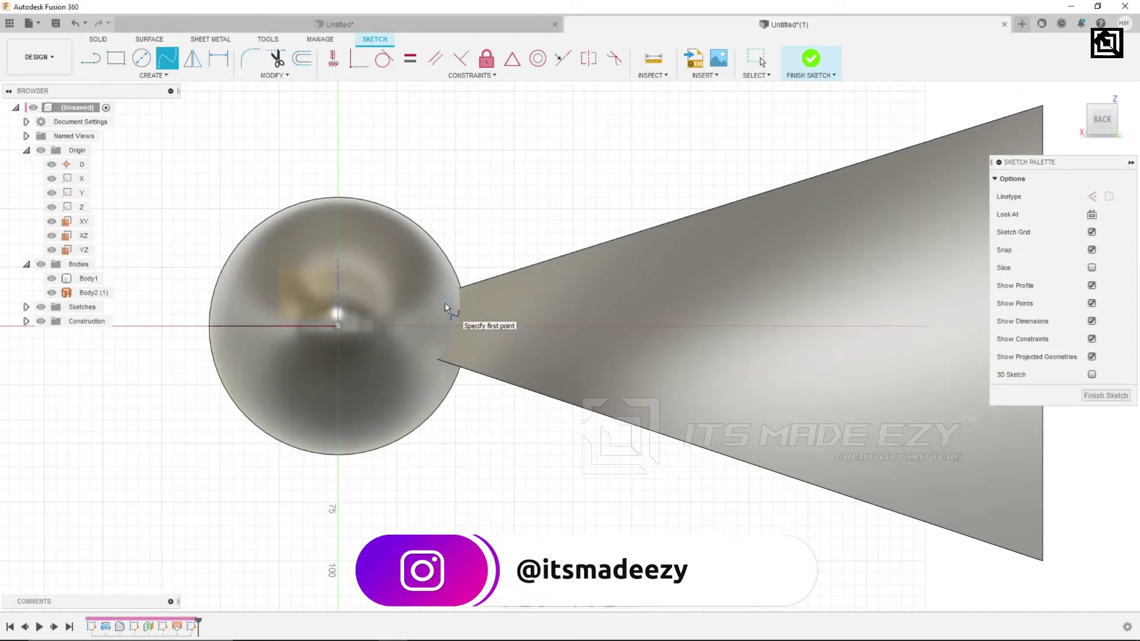
pyautogui.click(445, 304)
pyautogui.moveTo(575, 295); pyautogui.dragTo(368, 306, button='middle')
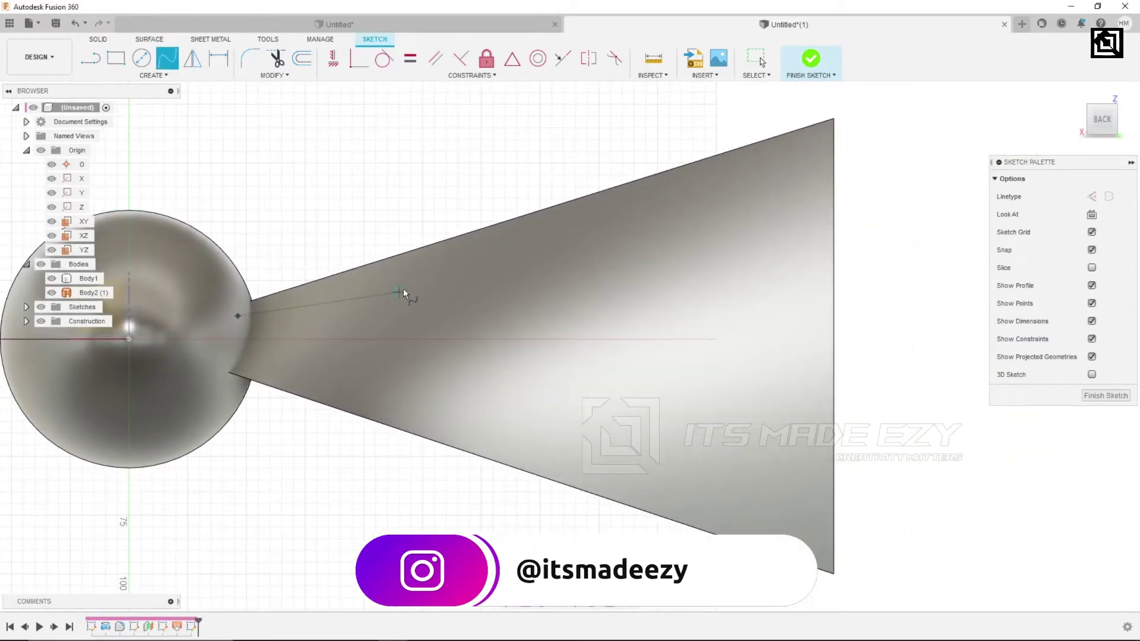
pyautogui.click(599, 221)
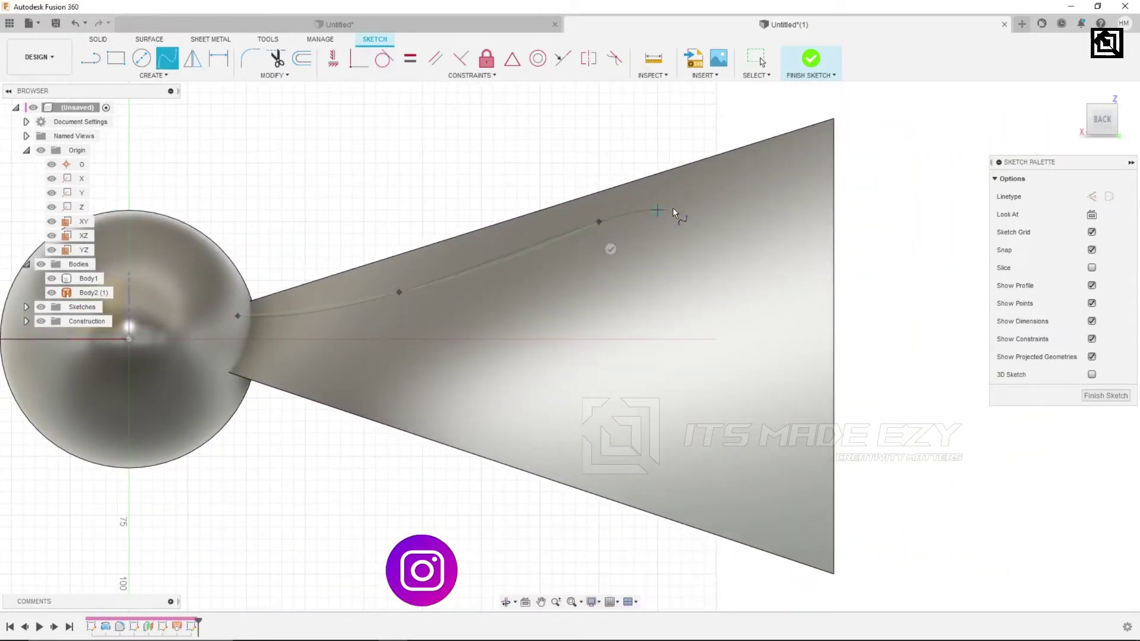
pyautogui.click(751, 227)
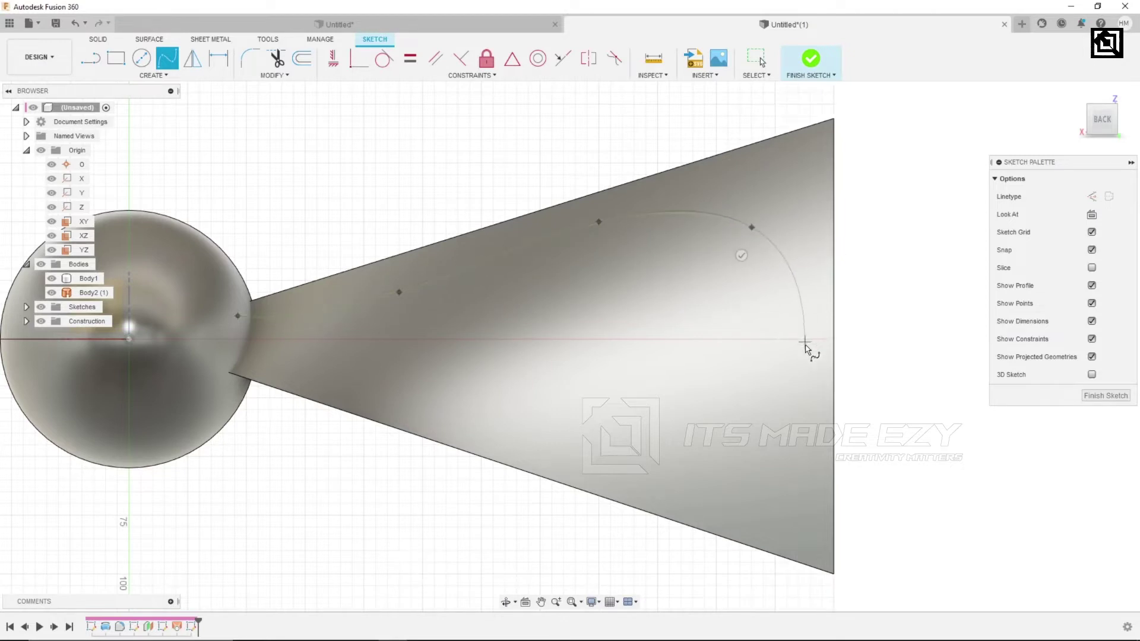
# Curve the spline around the blade tip and back along the lower edge to the sphere.
pyautogui.click(803, 358)
pyautogui.click(693, 479)
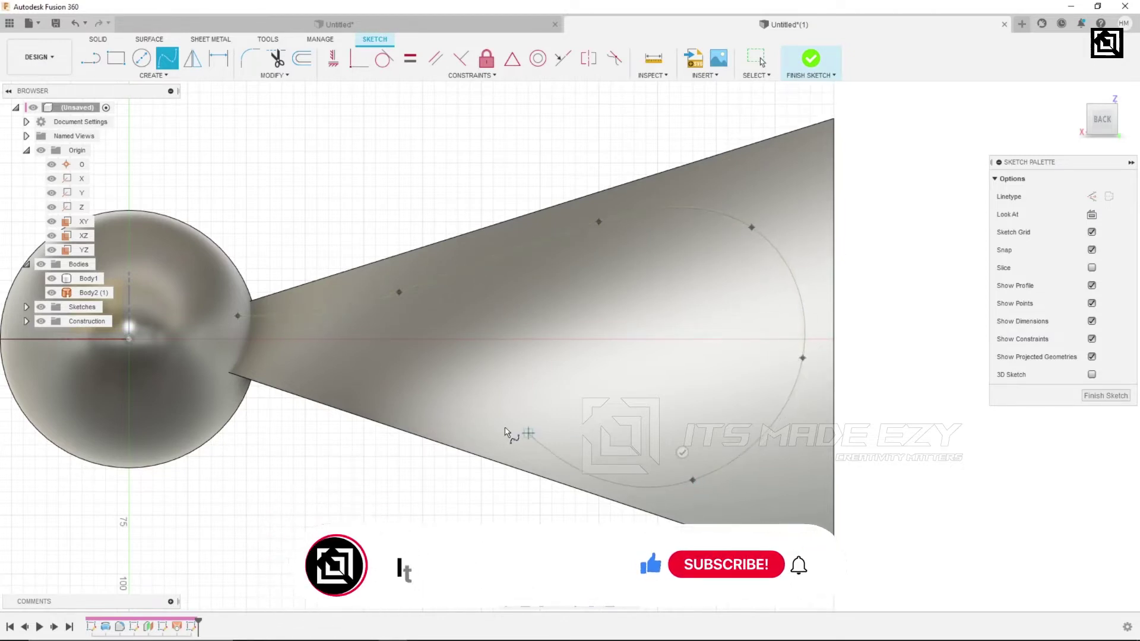
pyautogui.click(492, 421)
pyautogui.click(298, 370)
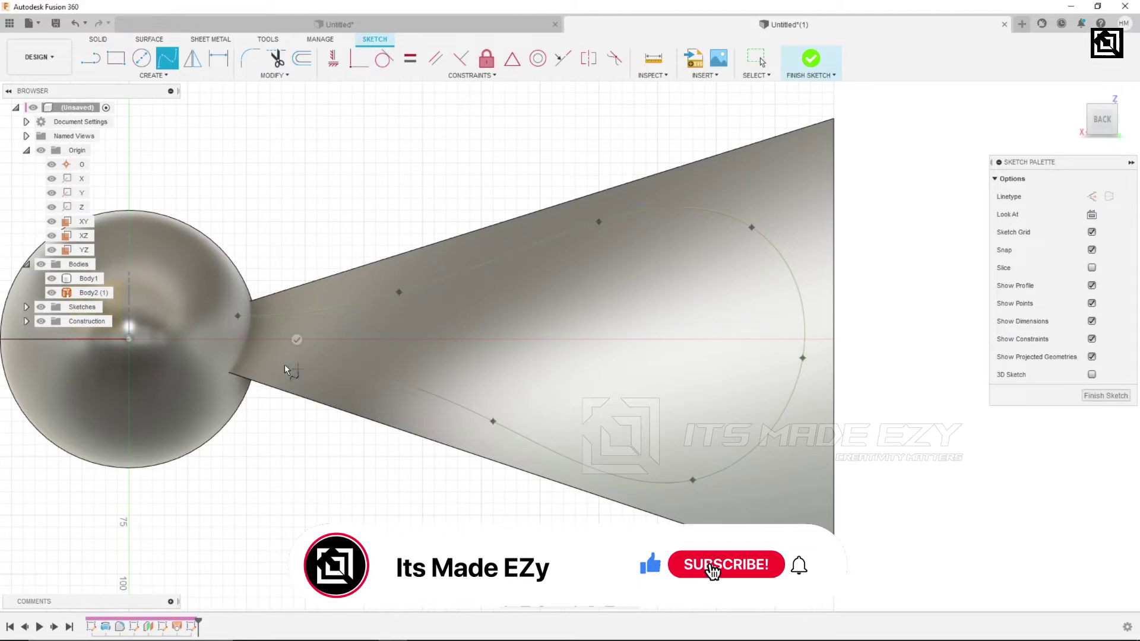
pyautogui.click(229, 358)
pyautogui.rightClick(256, 238)
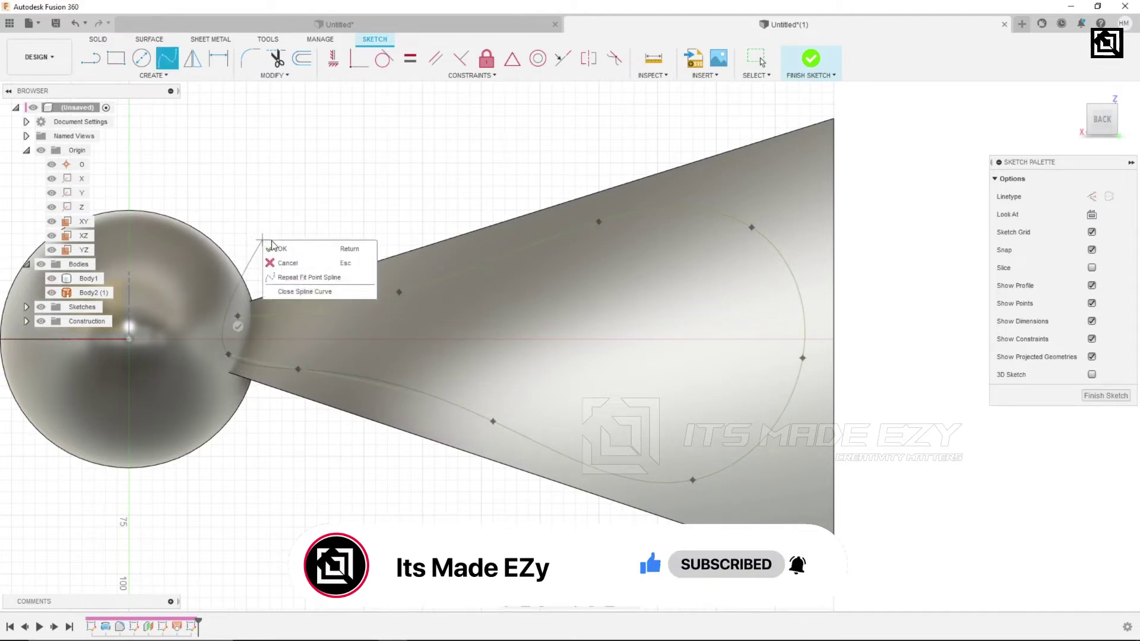
pyautogui.click(254, 214)
# Close the blade outline with a straight line between the two spline ends.
pyautogui.click(90, 58)
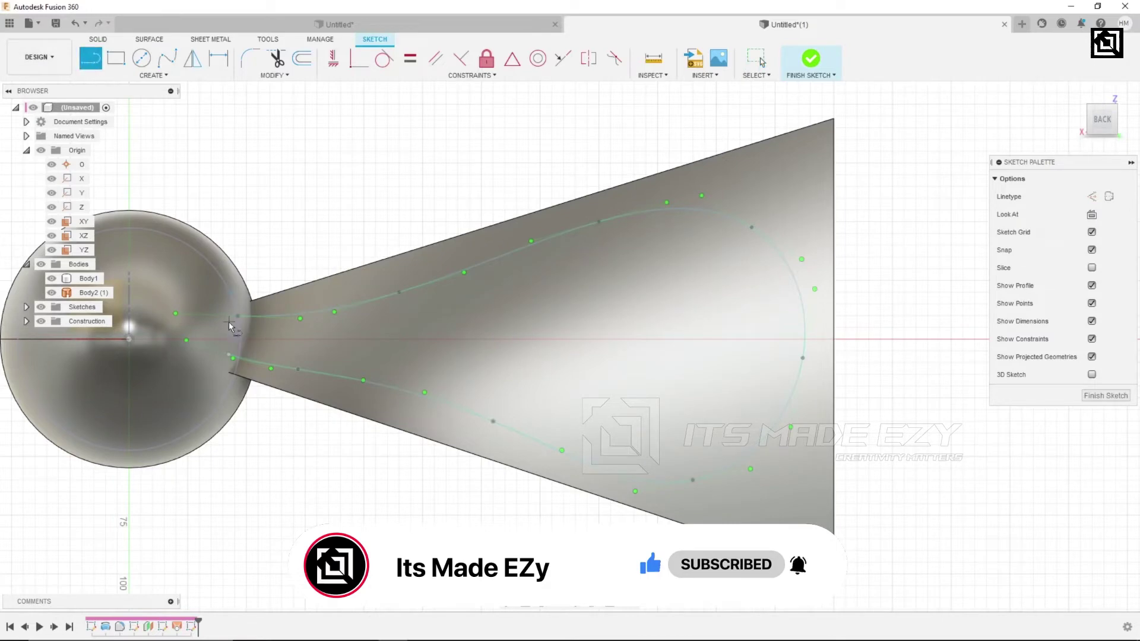
pyautogui.click(238, 316)
pyautogui.click(230, 356)
pyautogui.press('Escape')
pyautogui.rightClick(295, 214)
pyautogui.click(308, 243)
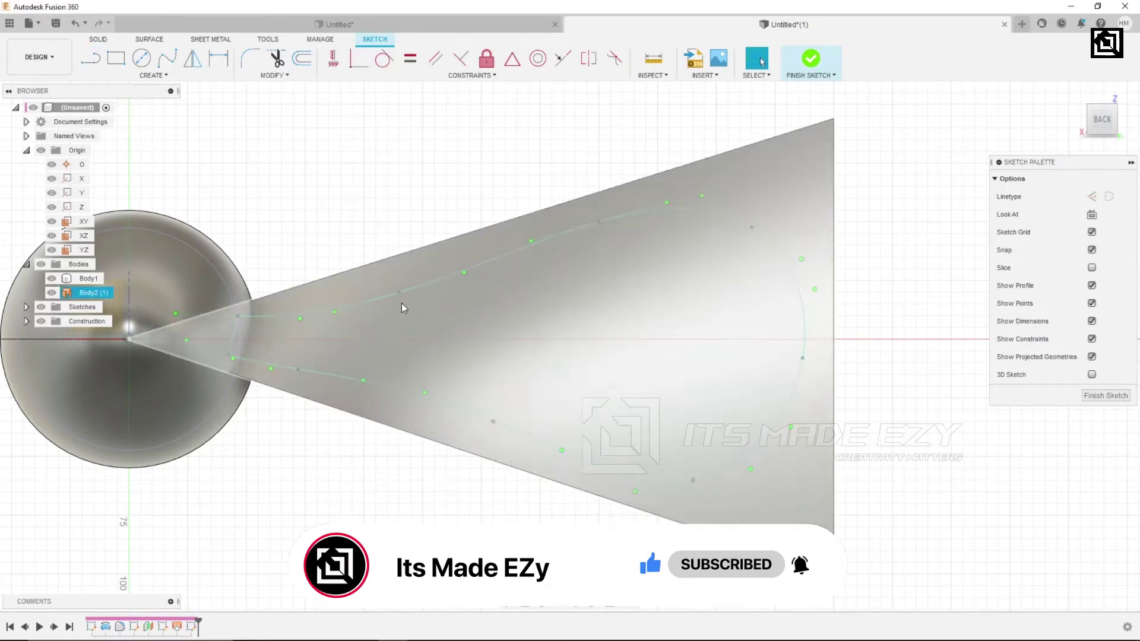
# Drag the outline's fit points so the lower ends snap onto the cone edge.
pyautogui.moveTo(401, 294); pyautogui.dragTo(397, 283)
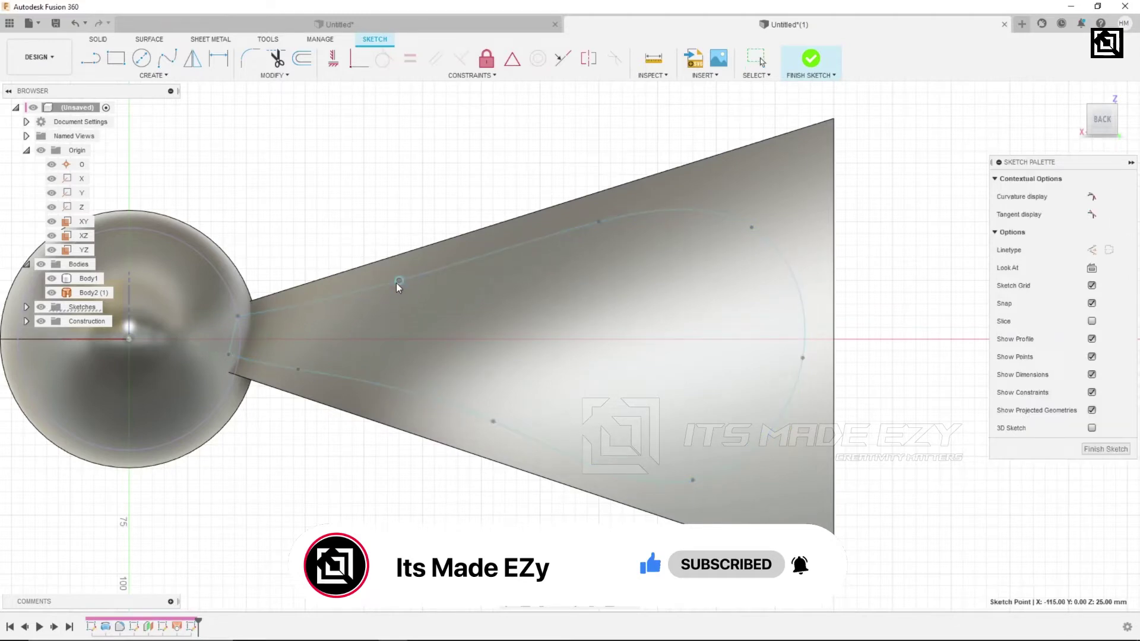
pyautogui.moveTo(297, 370); pyautogui.dragTo(296, 376)
pyautogui.click(487, 422)
pyautogui.moveTo(493, 422); pyautogui.dragTo(489, 440)
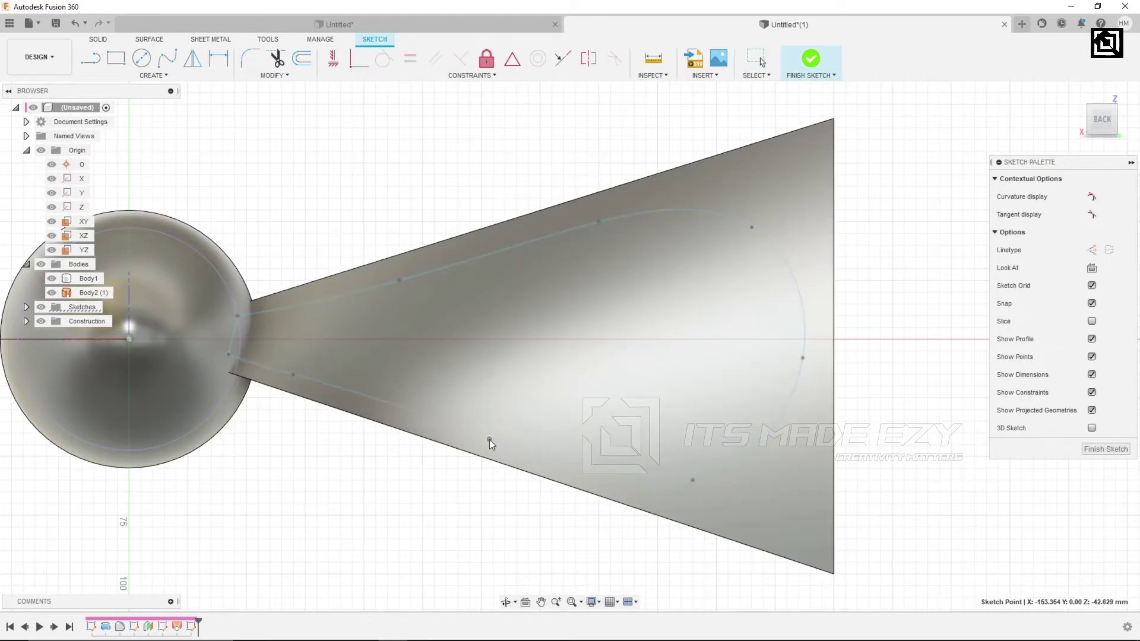
pyautogui.click(706, 499)
pyautogui.moveTo(695, 479); pyautogui.dragTo(763, 504)
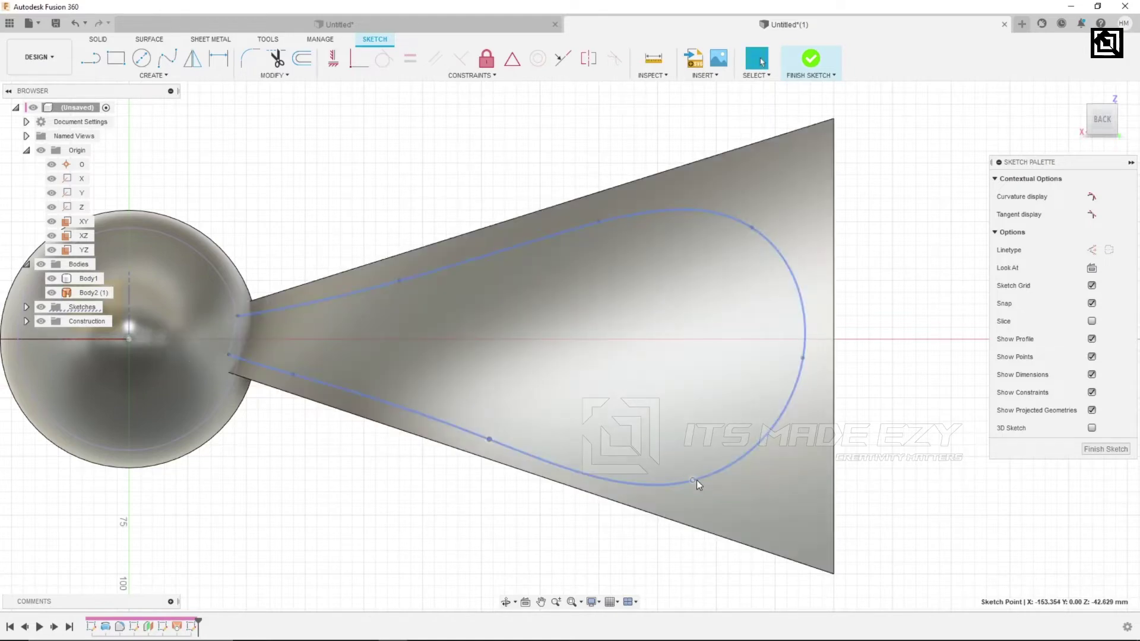
pyautogui.click(774, 501)
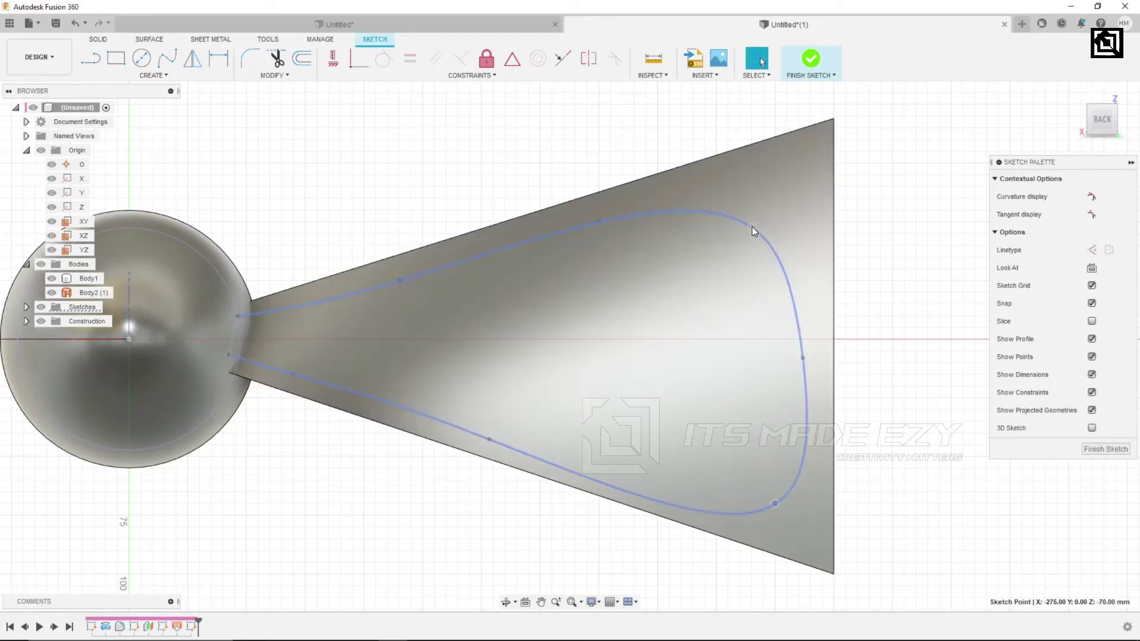
pyautogui.moveTo(757, 214); pyautogui.dragTo(757, 209)
pyautogui.click(701, 283)
pyautogui.click(893, 360)
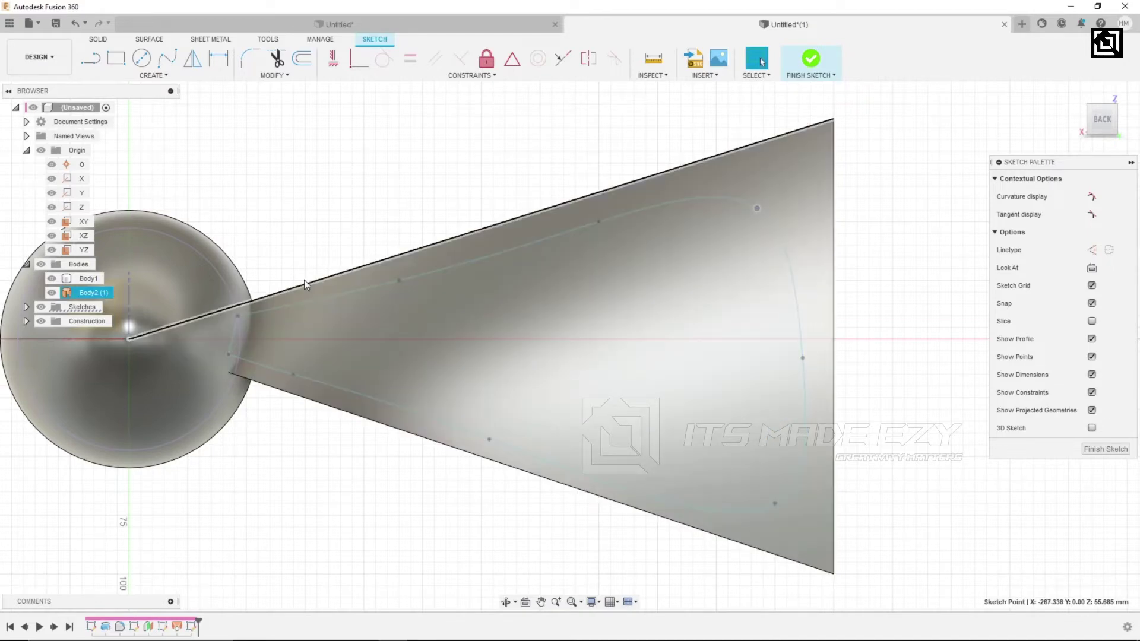
# Adjust the upper fit points near the tip and cone edge, then finish the sketch.
pyautogui.scroll(-3, 855, 332)
pyautogui.scroll(2, 855, 332)
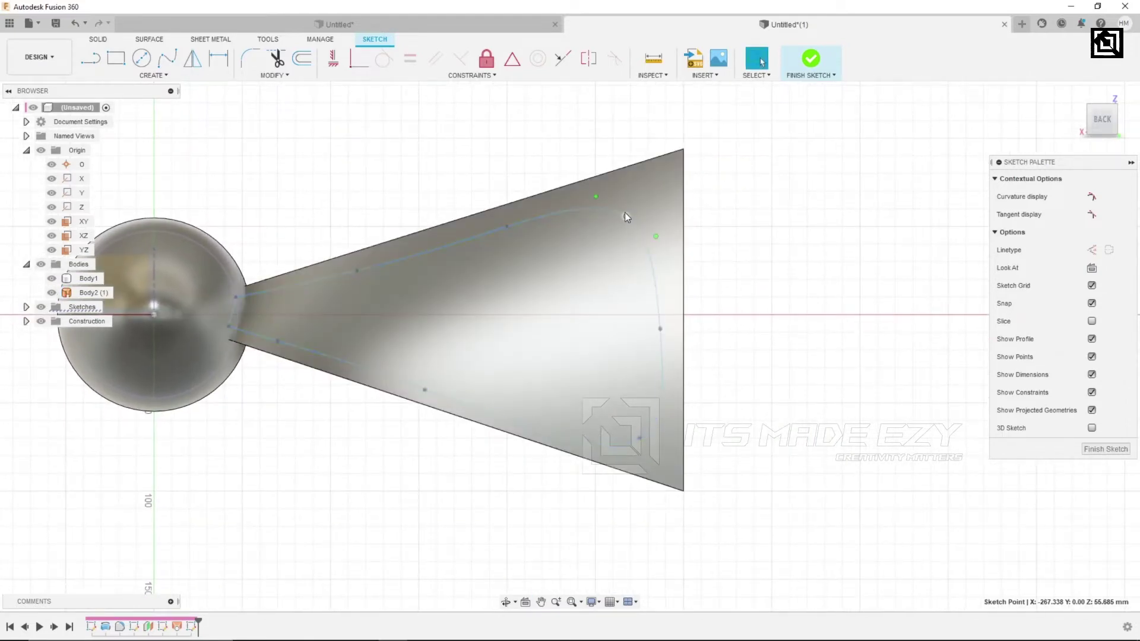
pyautogui.moveTo(626, 218); pyautogui.dragTo(630, 209)
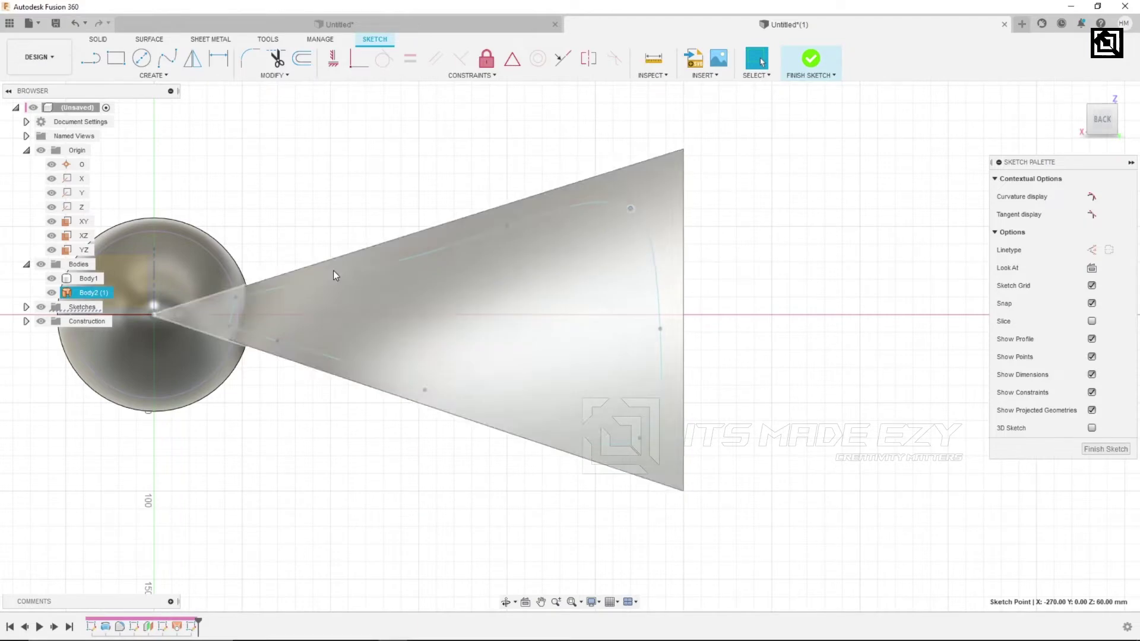
pyautogui.moveTo(355, 270); pyautogui.dragTo(355, 270)
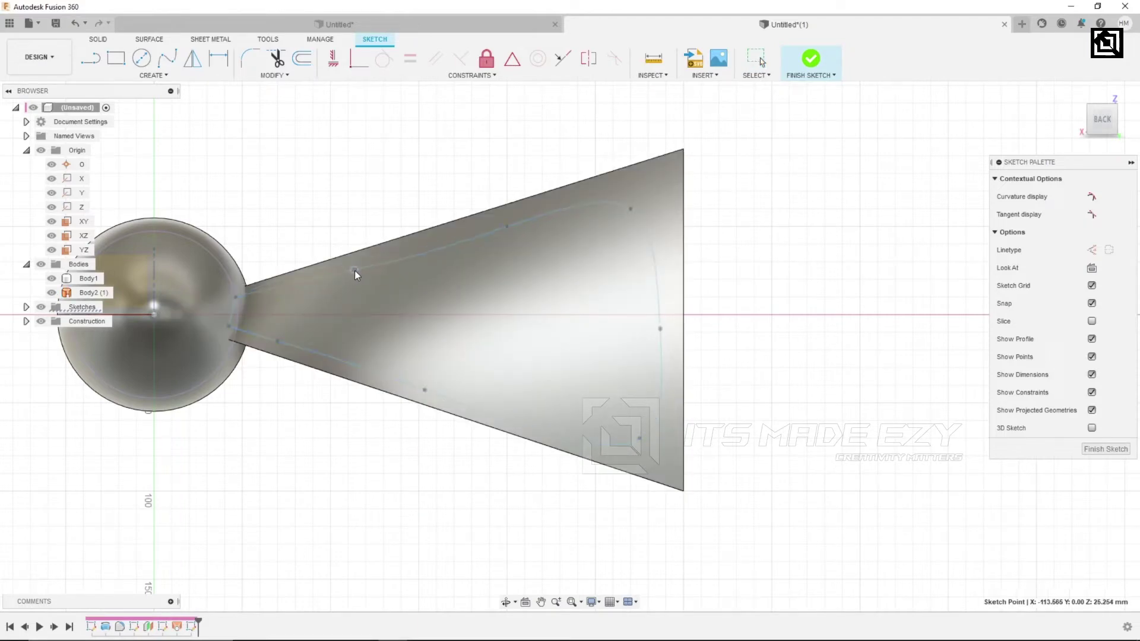
pyautogui.click(475, 238)
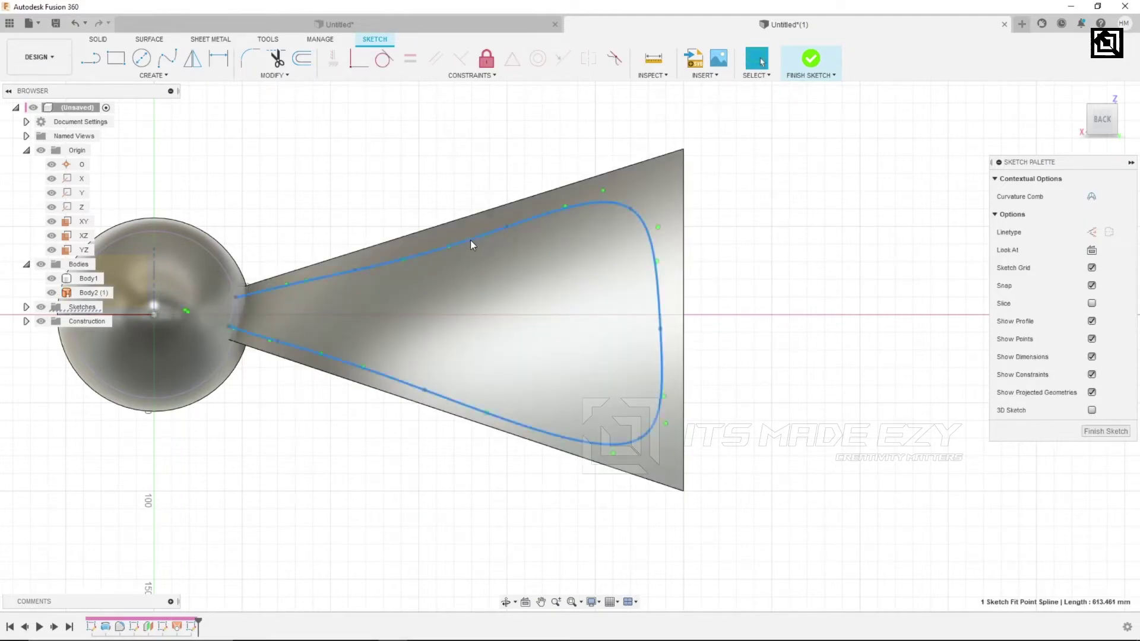
pyautogui.click(448, 246)
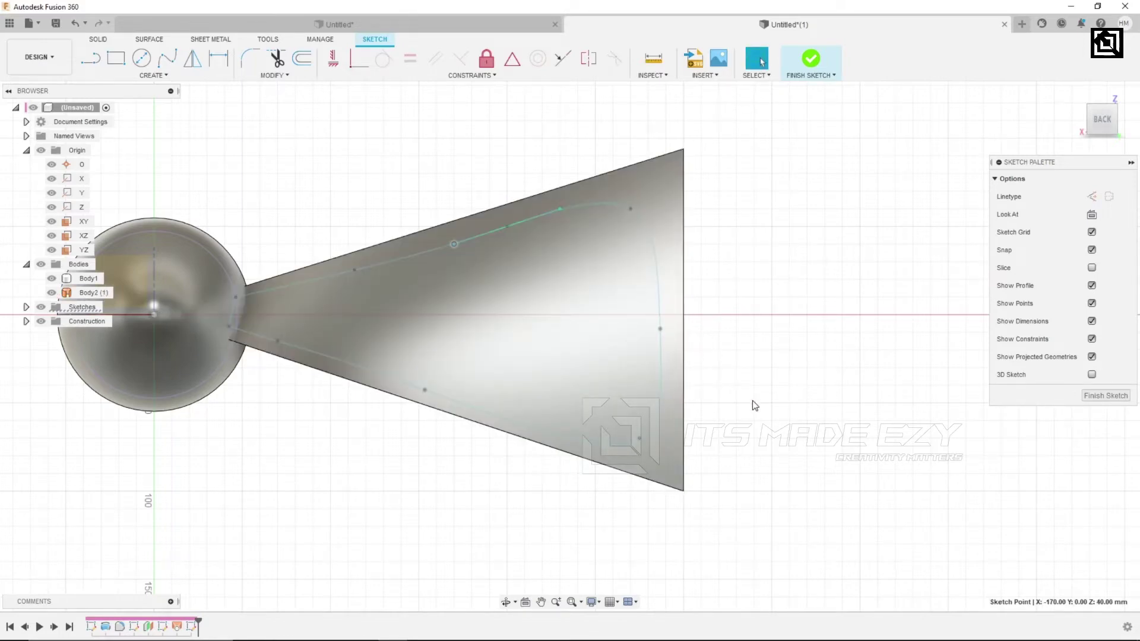
pyautogui.click(1120, 396)
# Split Face the cone surface using the blade outline spline as the splitting tool.
pyautogui.scroll(2, 592, 415)
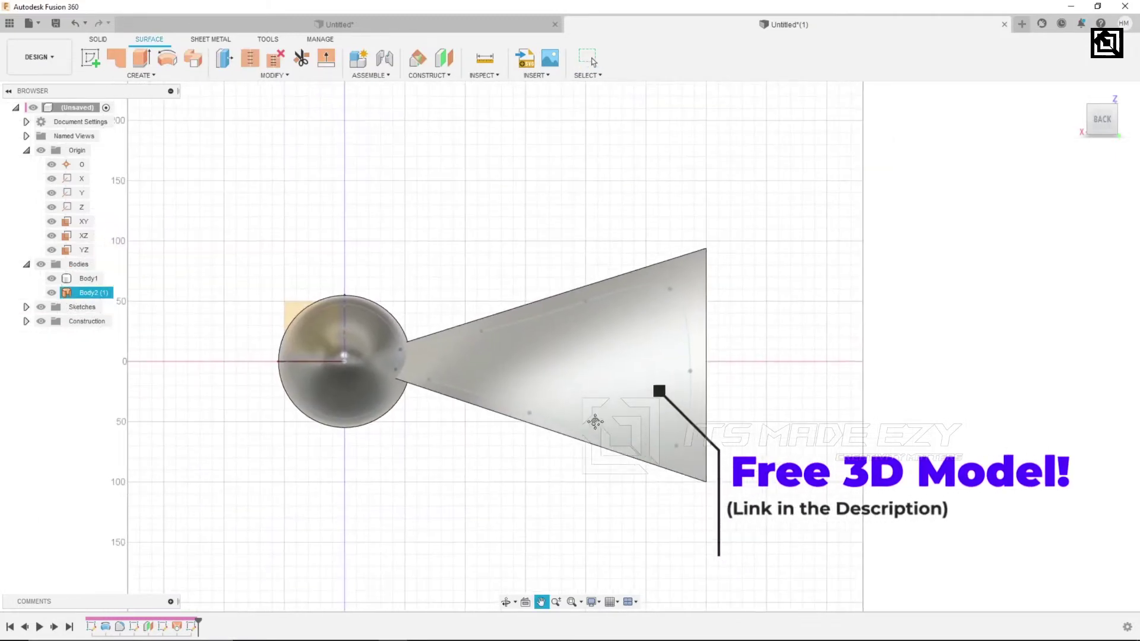
pyautogui.scroll(2, 605, 433)
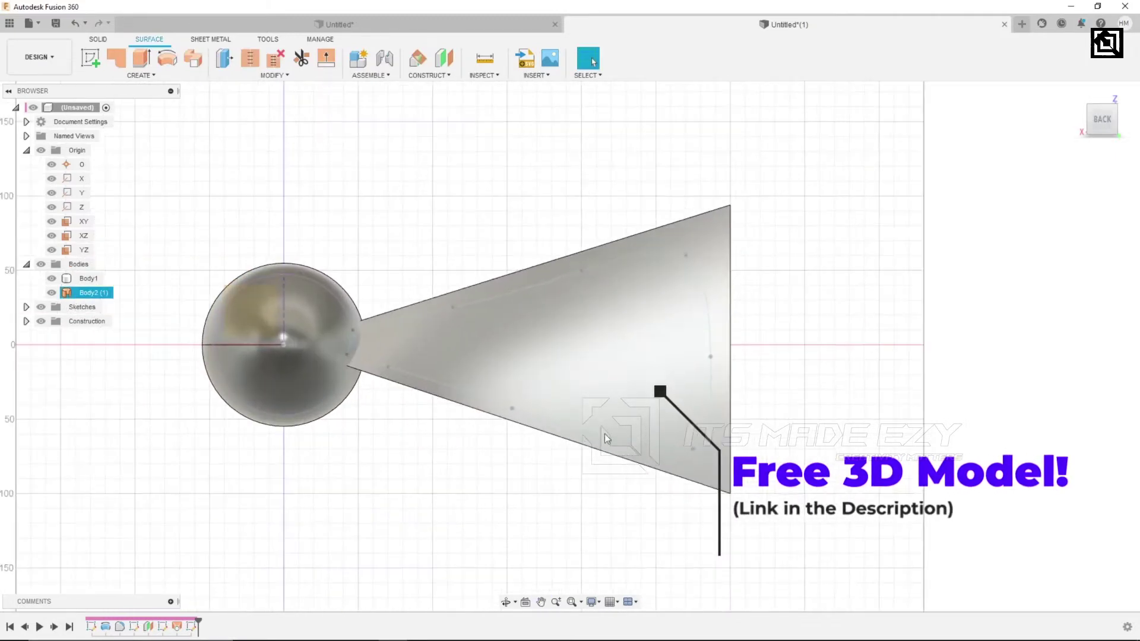
pyautogui.click(98, 39)
pyautogui.click(276, 75)
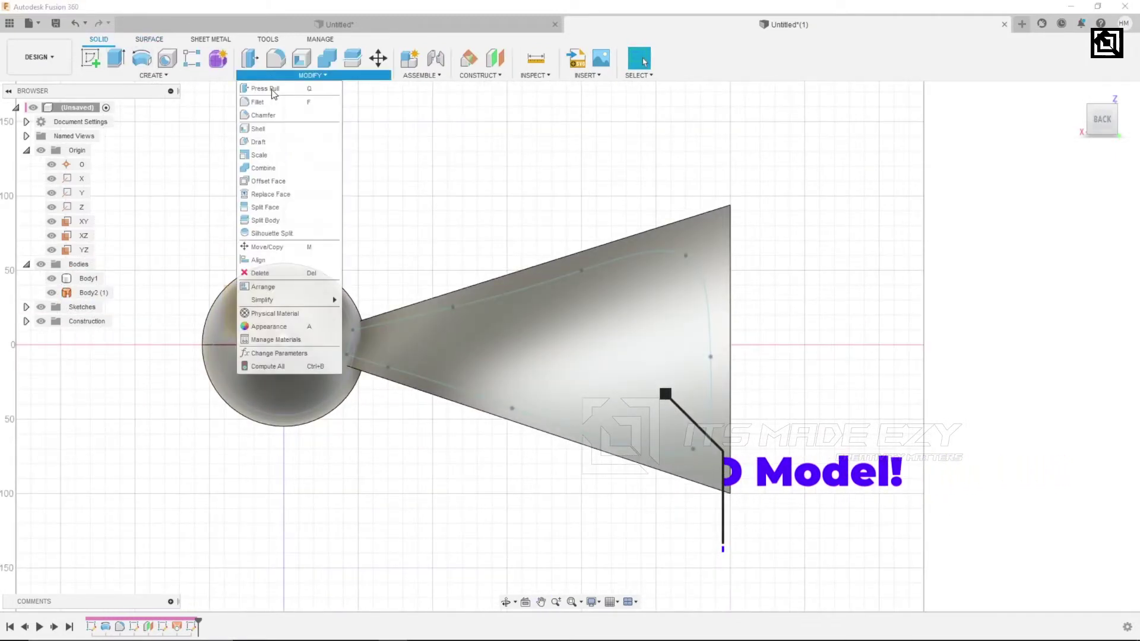
pyautogui.click(284, 208)
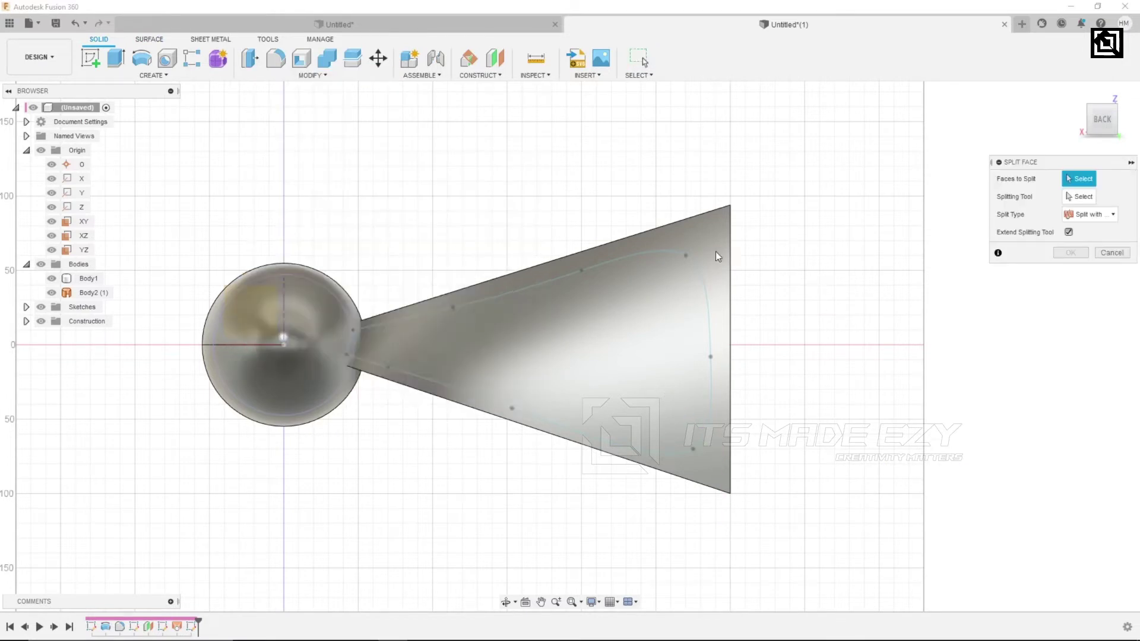
pyautogui.click(719, 255)
pyautogui.click(1083, 199)
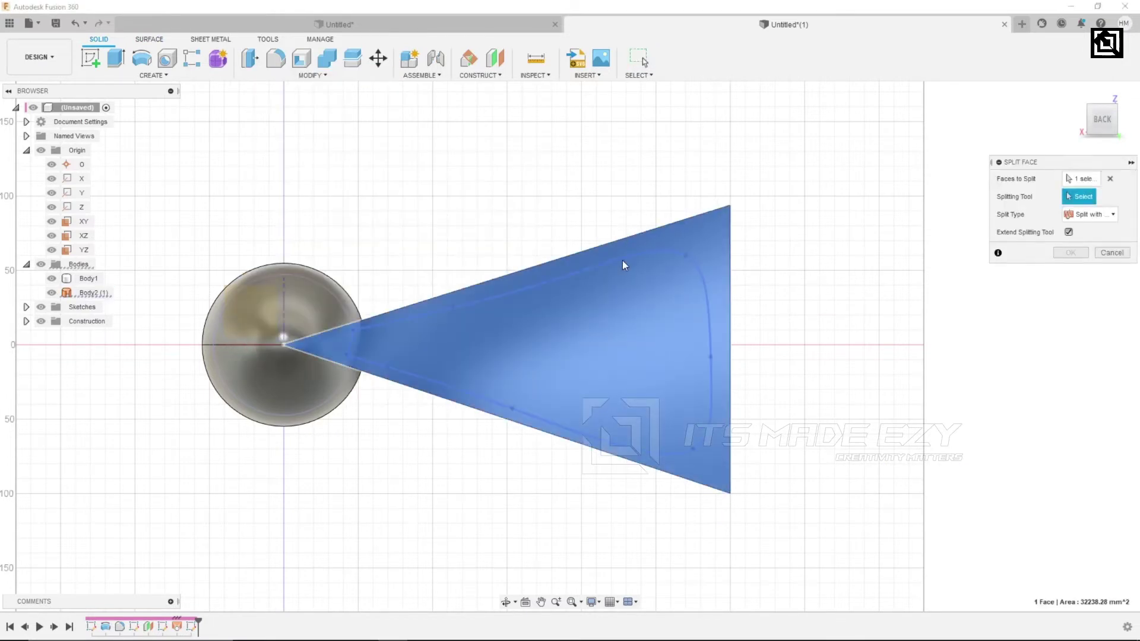
pyautogui.click(643, 295)
pyautogui.keyDown('shift'); pyautogui.moveTo(732, 318); pyautogui.dragTo(658, 311, button='middle'); pyautogui.keyUp('shift')
pyautogui.click(1067, 252)
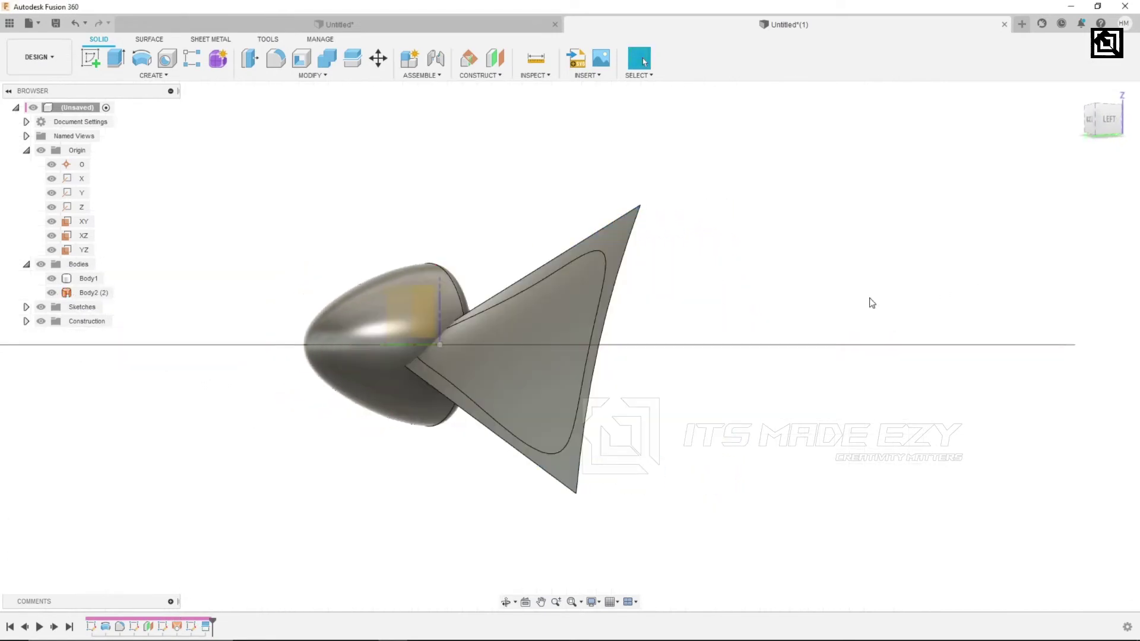
pyautogui.keyDown('shift'); pyautogui.moveTo(763, 333); pyautogui.dragTo(751, 279, button='middle'); pyautogui.keyUp('shift')
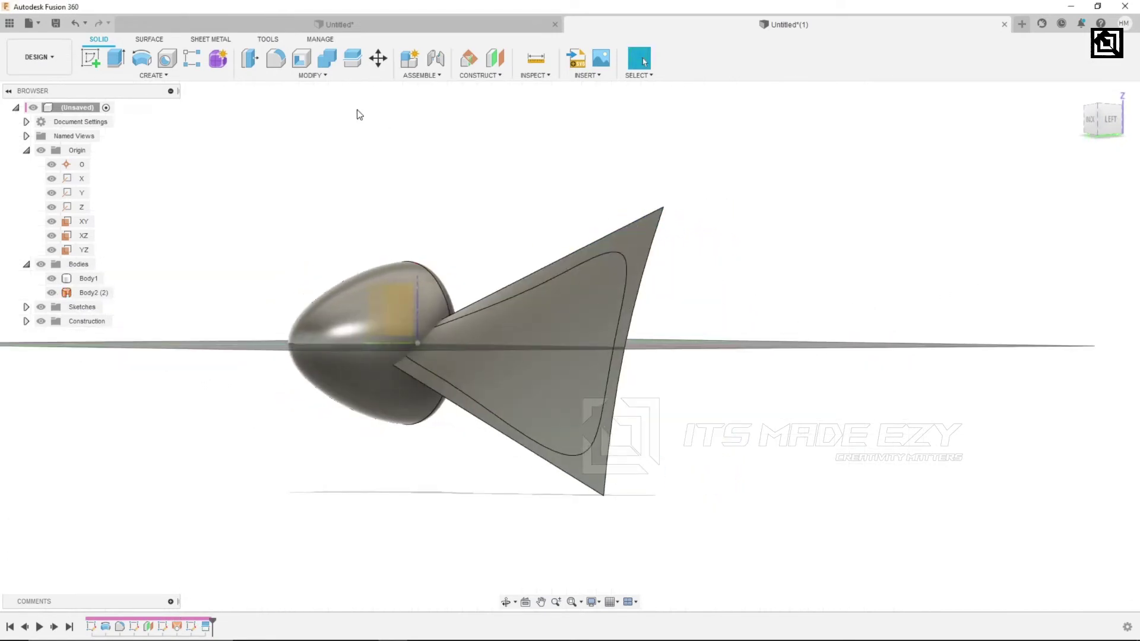
# Unstitch the cone surface into separate bodies.
pyautogui.click(163, 37)
pyautogui.click(244, 78)
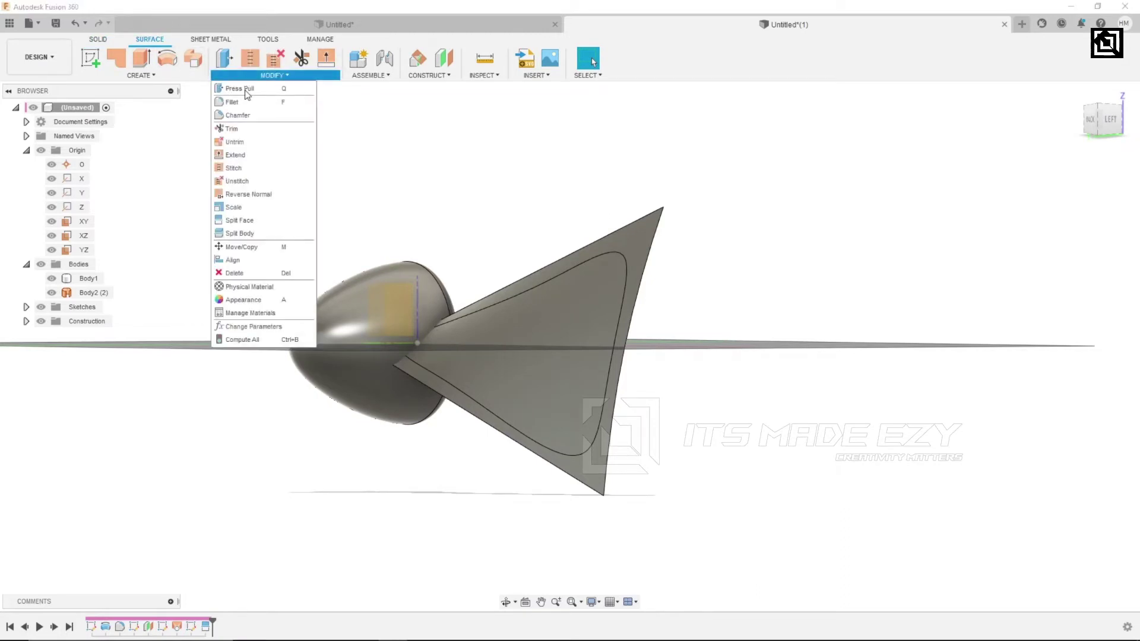
pyautogui.click(237, 182)
pyautogui.click(550, 299)
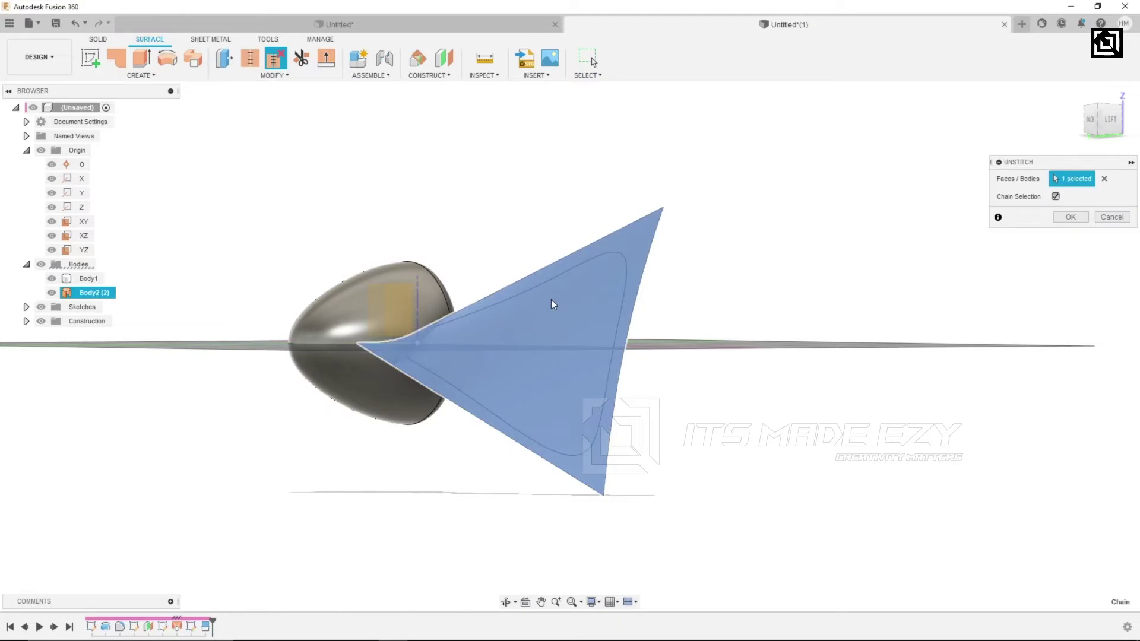
pyautogui.click(1071, 218)
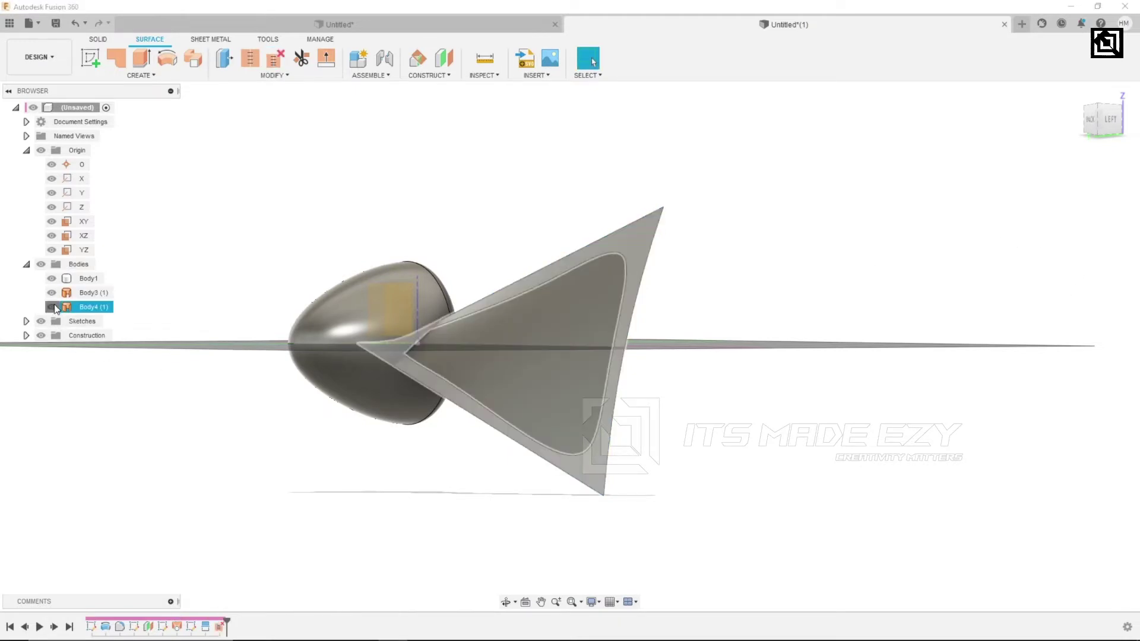
# Hide the leftover outer surface, leaving only the rounded blade on the hub.
pyautogui.click(51, 307)
pyautogui.moveTo(695, 304)
pyautogui.keyDown('shift'); pyautogui.mouseDown(button='middle')
pyautogui.moveTo(735, 305)
pyautogui.moveTo(741, 322)
pyautogui.moveTo(733, 280)
pyautogui.moveTo(730, 311)
pyautogui.moveTo(697, 340)
pyautogui.mouseUp(button='middle'); pyautogui.keyUp('shift')
pyautogui.click(92, 36)
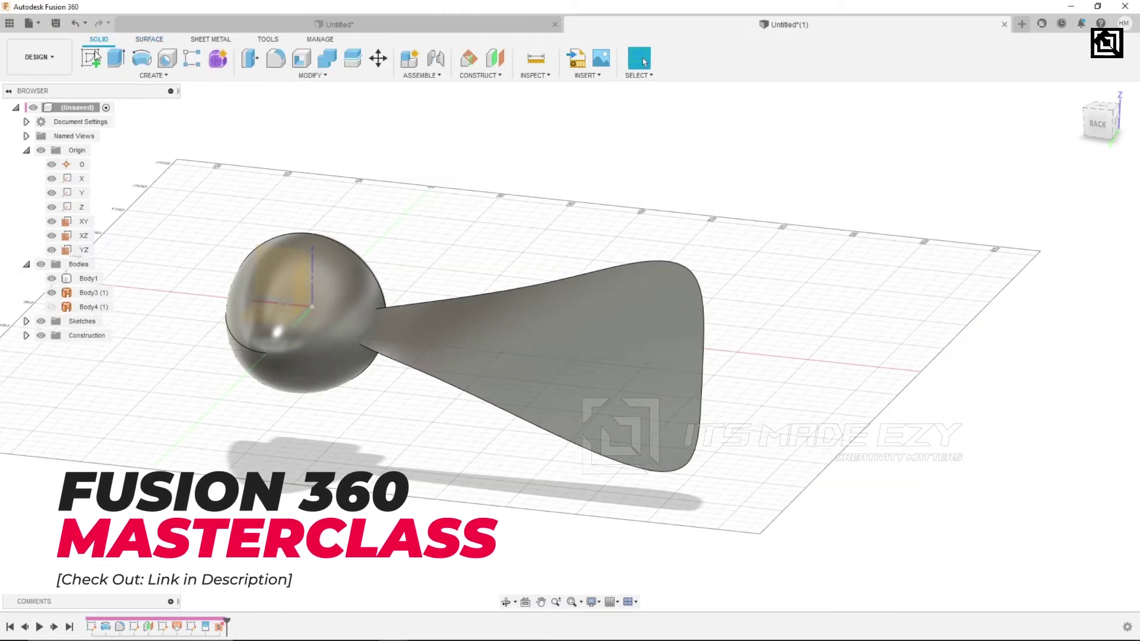
pyautogui.click(109, 79)
pyautogui.moveTo(102, 338)
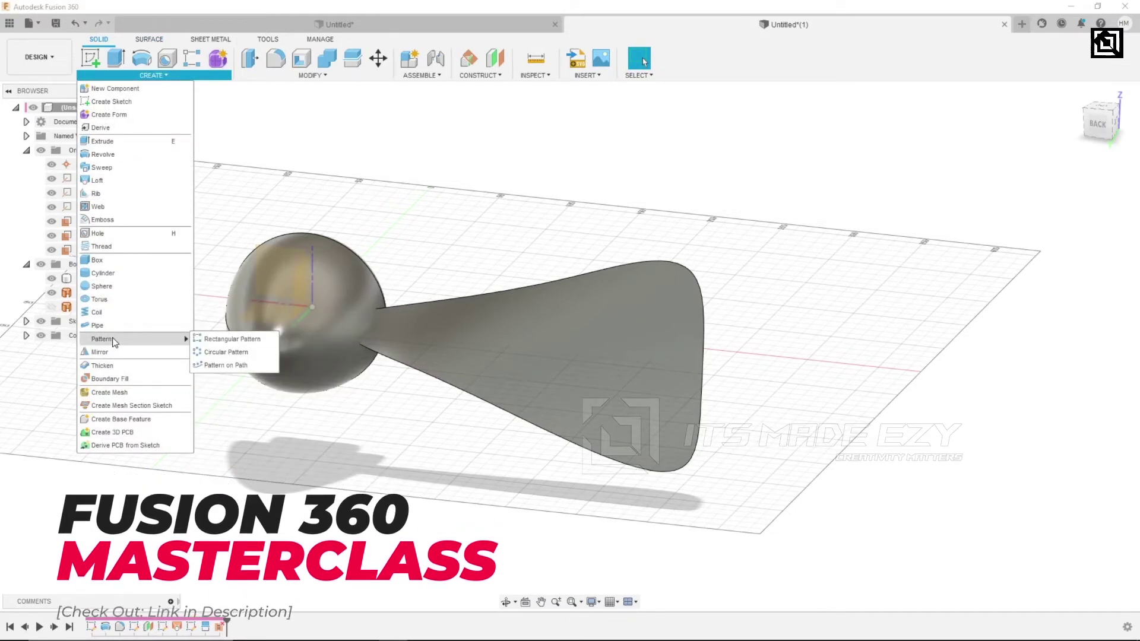
# Thicken the blade surface into a solid body, Body5.
pyautogui.click(112, 364)
pyautogui.click(449, 355)
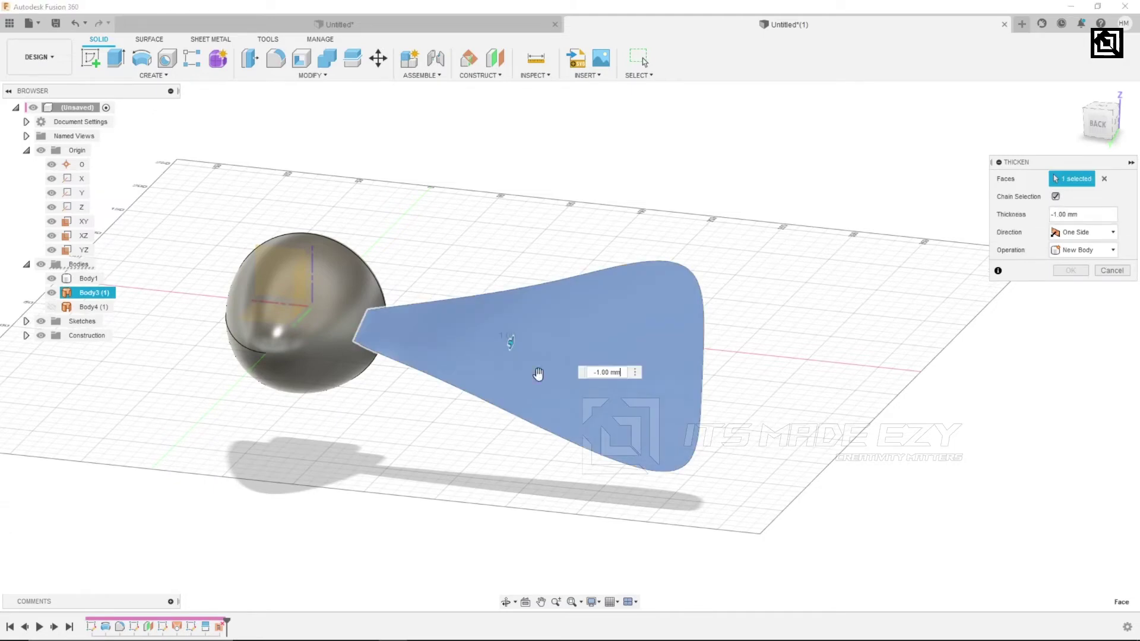
pyautogui.keyDown('shift'); pyautogui.moveTo(523, 357); pyautogui.dragTo(568, 386, button='middle'); pyautogui.keyUp('shift')
pyautogui.scroll(2, 568, 386)
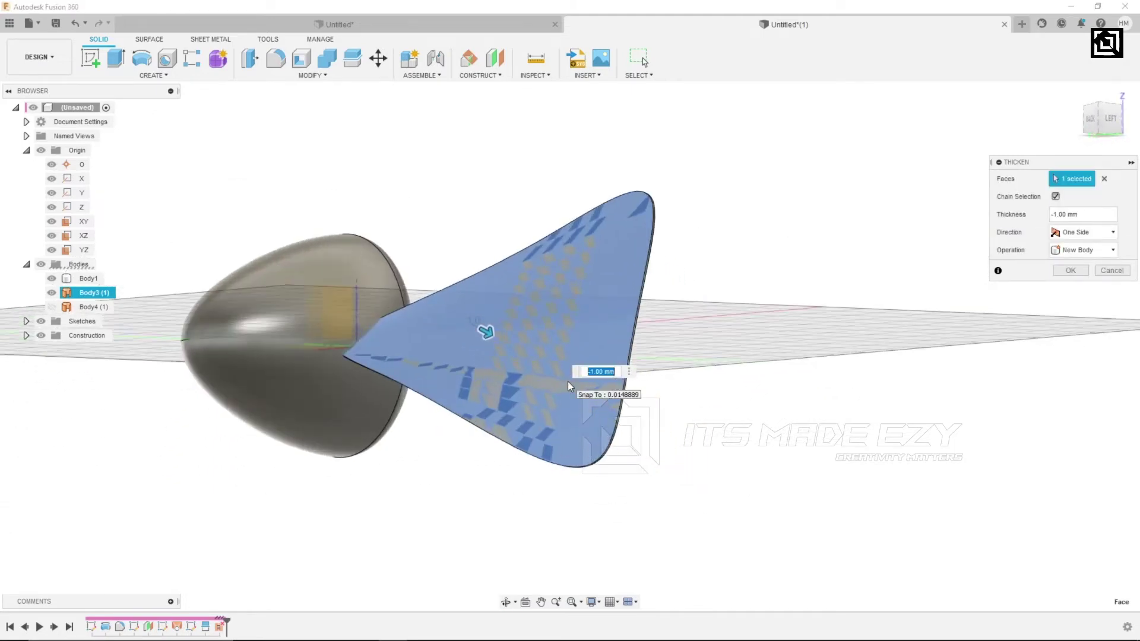
pyautogui.scroll(3, 565, 385)
pyautogui.write('2')
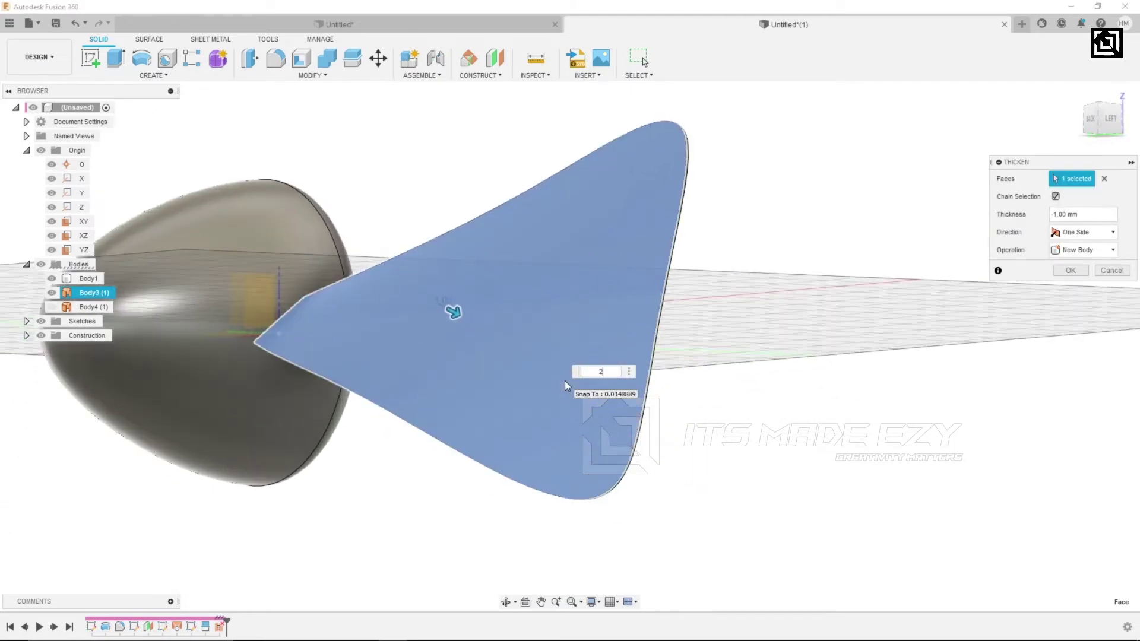
pyautogui.keyDown('shift'); pyautogui.moveTo(522, 382); pyautogui.dragTo(483, 403, button='middle'); pyautogui.keyUp('shift')
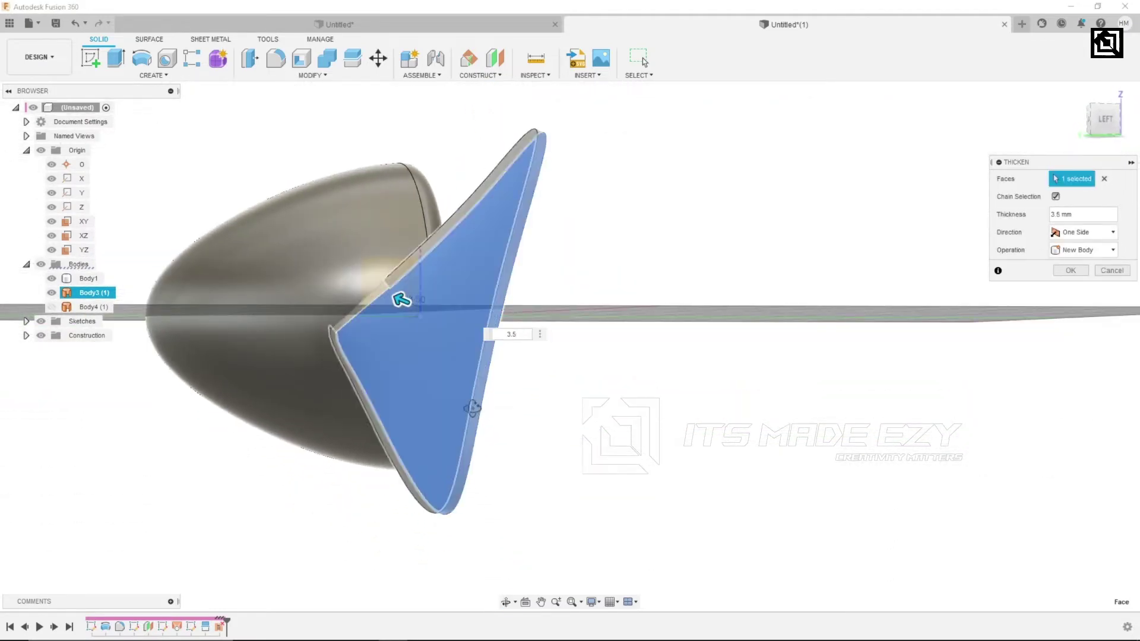
pyautogui.keyDown('shift'); pyautogui.moveTo(482, 403); pyautogui.dragTo(496, 413, button='middle'); pyautogui.keyUp('shift')
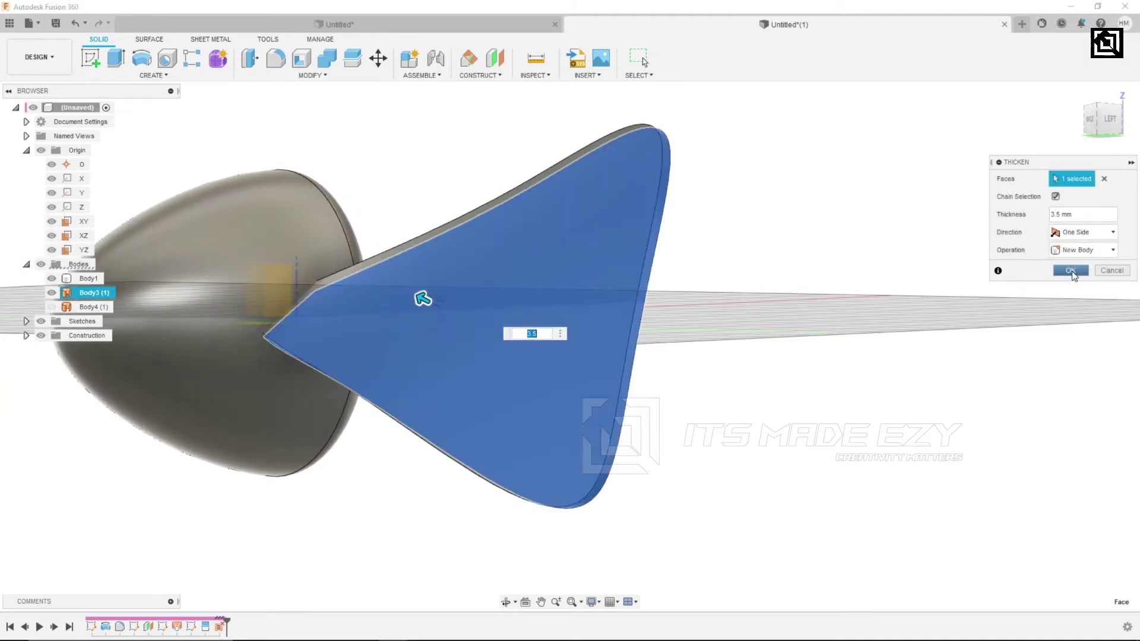
pyautogui.click(1071, 271)
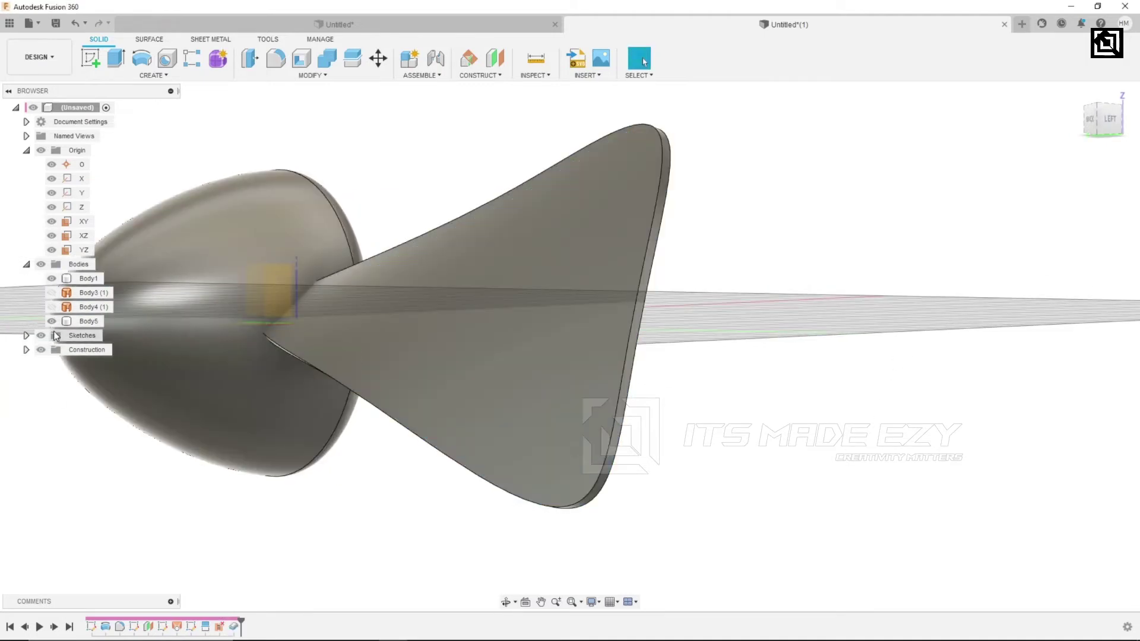
# Clear the selection and bring up the Fillet command for the blade.
pyautogui.click(147, 391)
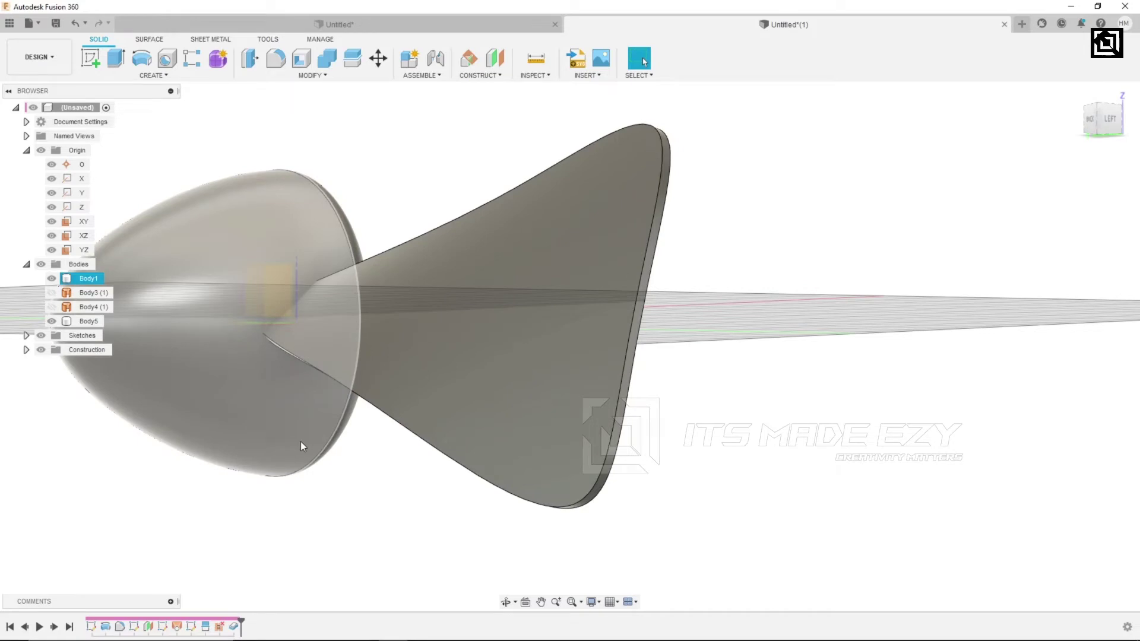
pyautogui.press('Escape')
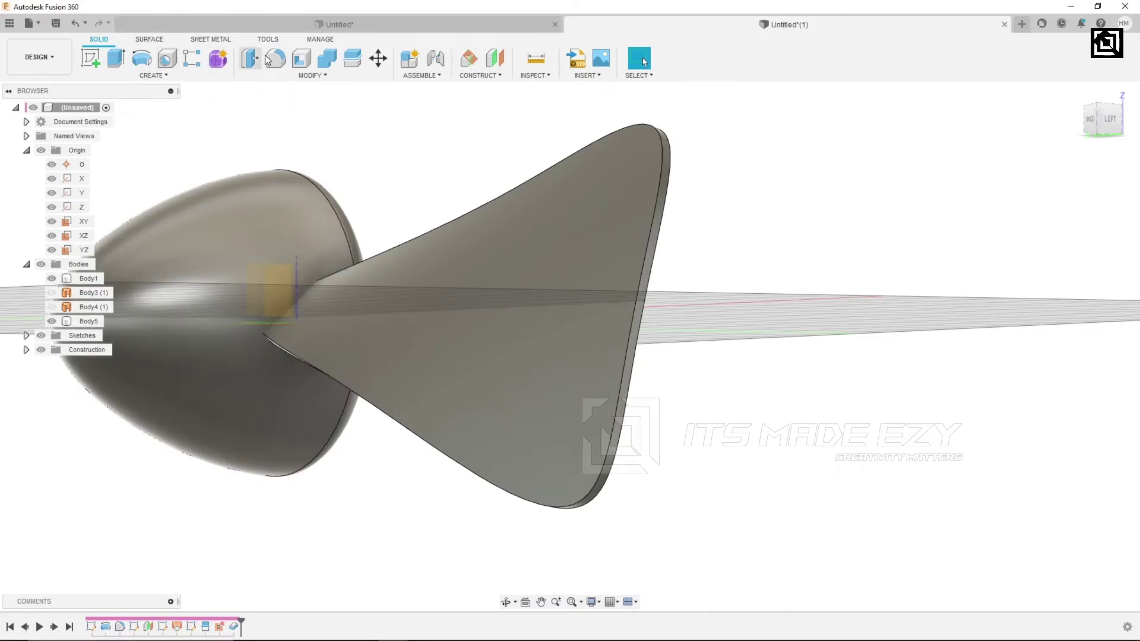
pyautogui.click(275, 57)
pyautogui.scroll(3, 698, 347)
# Fillet both outer blade edges at 1.5 mm and view the blade from behind.
pyautogui.click(594, 320)
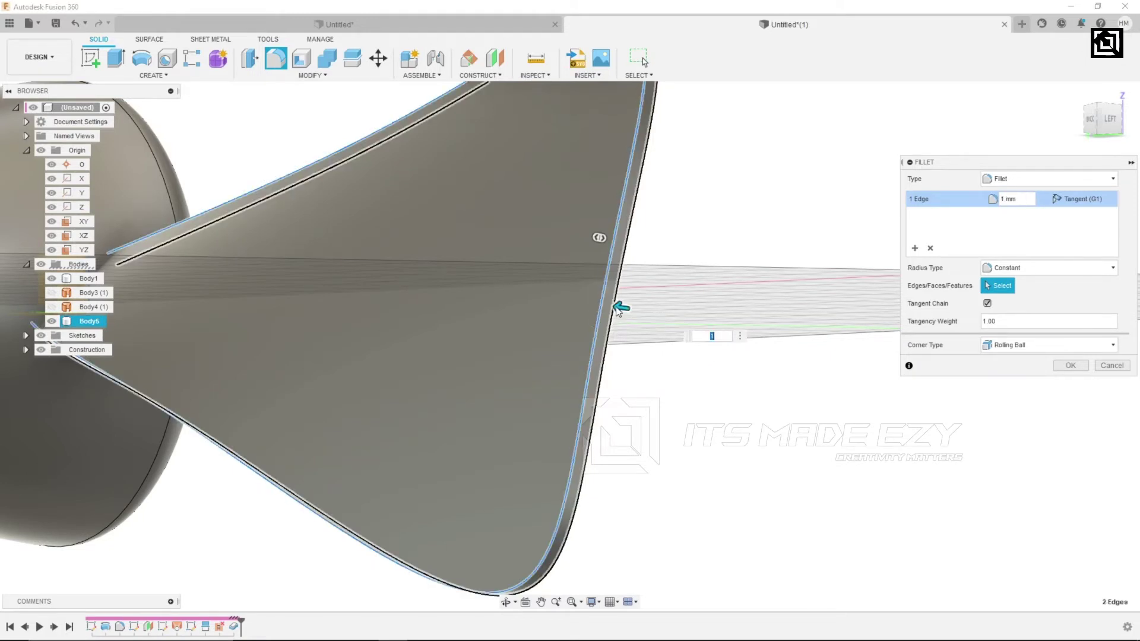
pyautogui.click(616, 308)
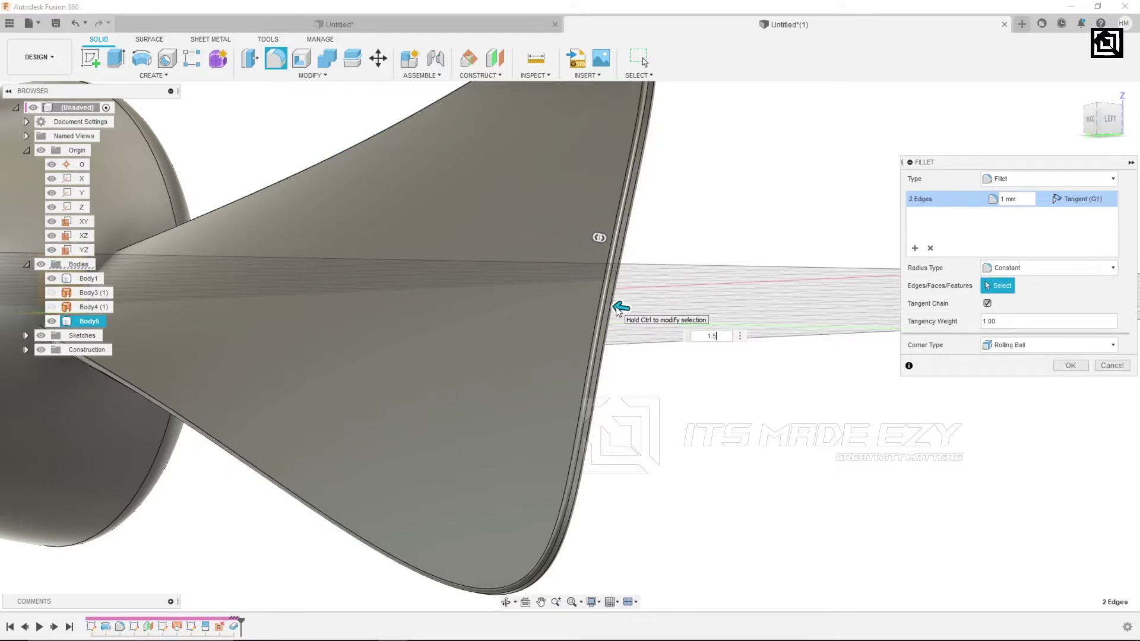
pyautogui.write('.5')
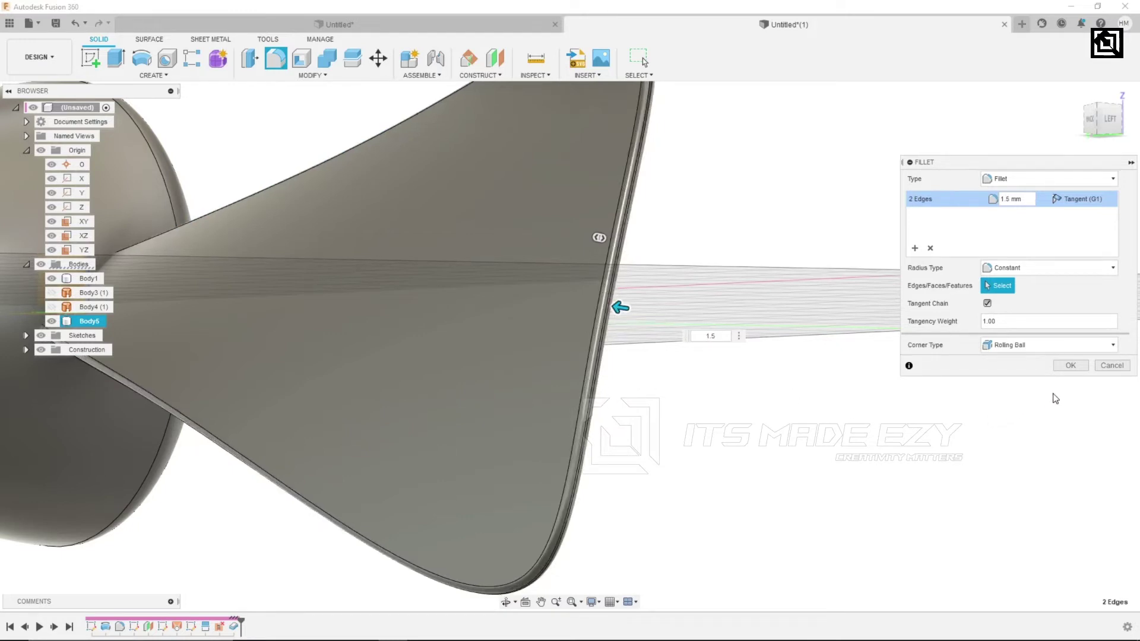
pyautogui.click(1084, 369)
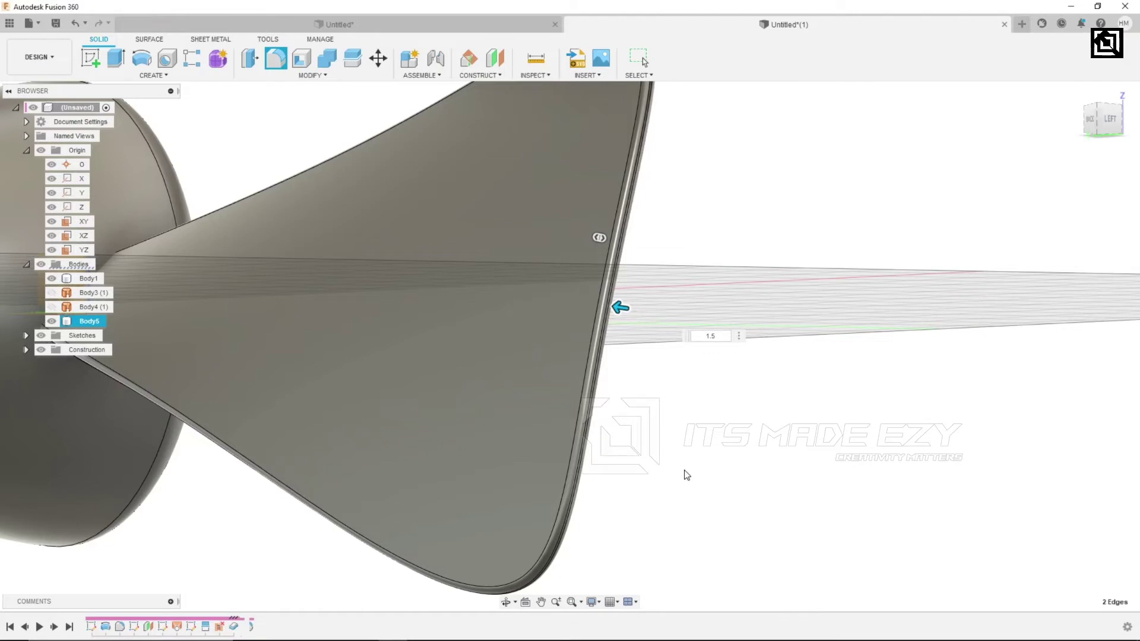
pyautogui.press('Return')
pyautogui.scroll(-3, 398, 344)
pyautogui.scroll(-2, 428, 347)
pyautogui.scroll(-2, 455, 350)
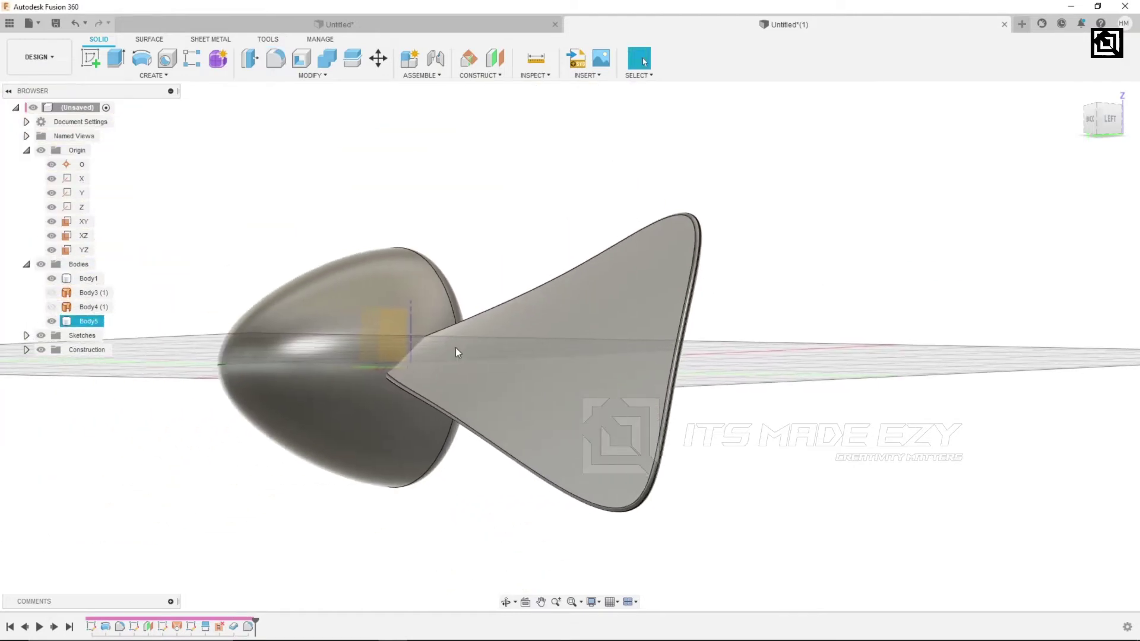
pyautogui.scroll(1, 454, 347)
pyautogui.keyDown('shift'); pyautogui.moveTo(489, 342); pyautogui.dragTo(517, 338, button='middle'); pyautogui.keyUp('shift')
pyautogui.scroll(2, 518, 338)
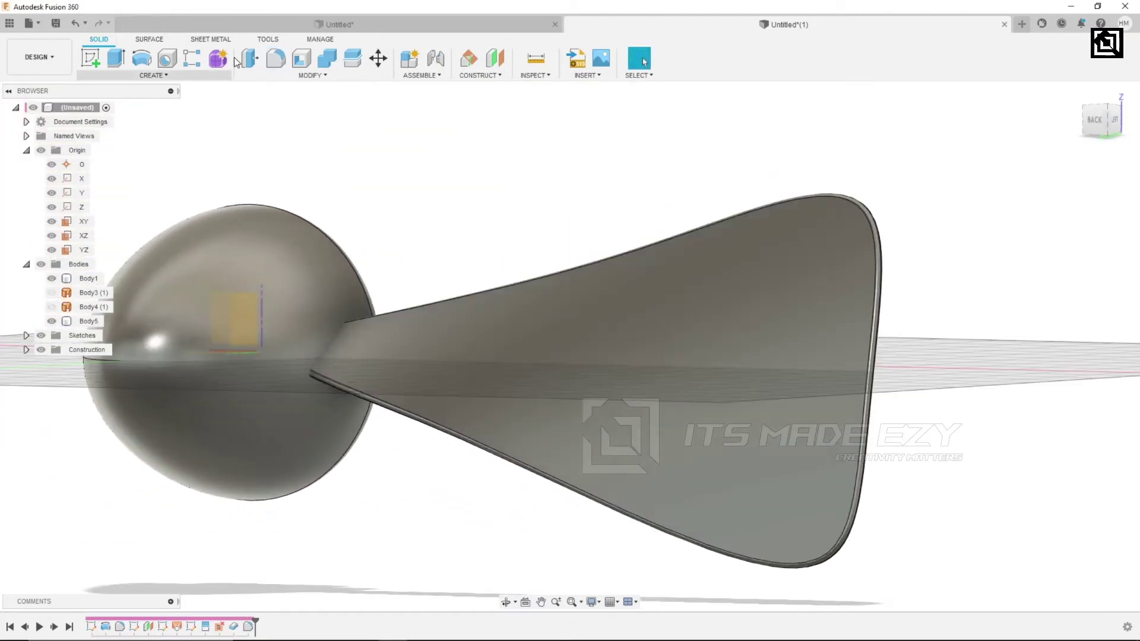
# Combine the blade Body5 into the hub Body1 with a Join operation.
pyautogui.click(326, 57)
pyautogui.click(1085, 214)
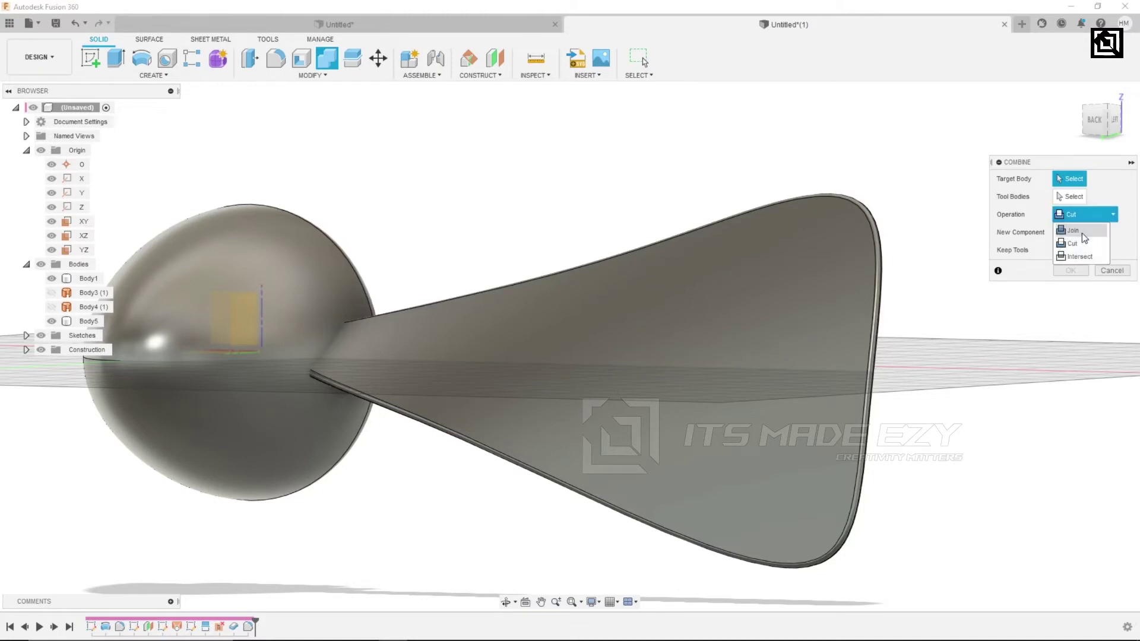
pyautogui.click(1076, 231)
pyautogui.click(202, 291)
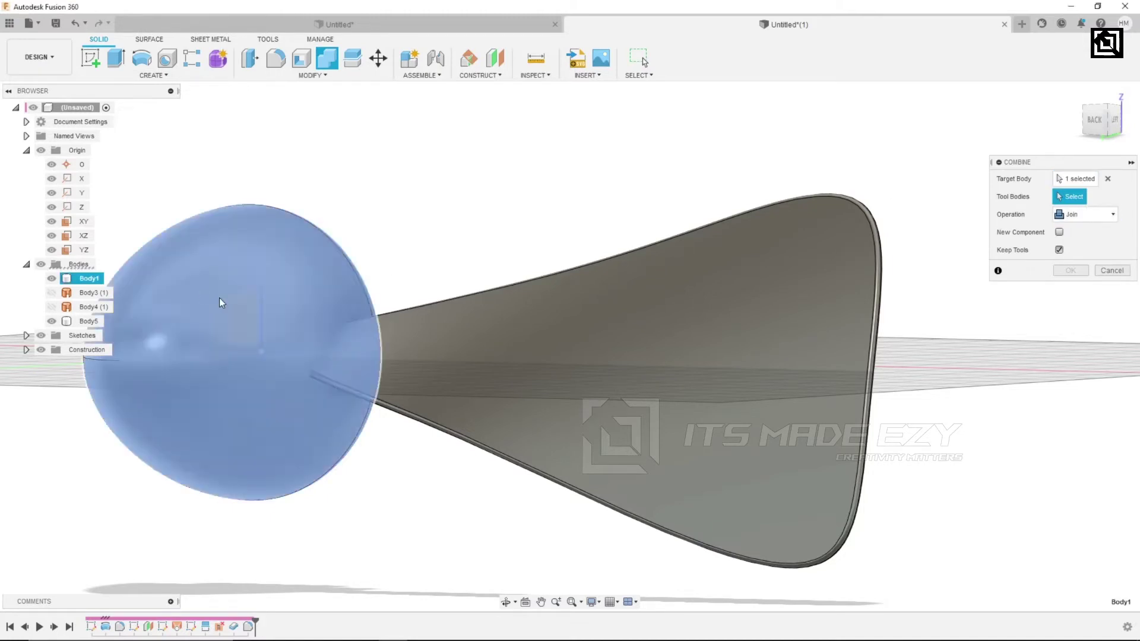
pyautogui.click(514, 373)
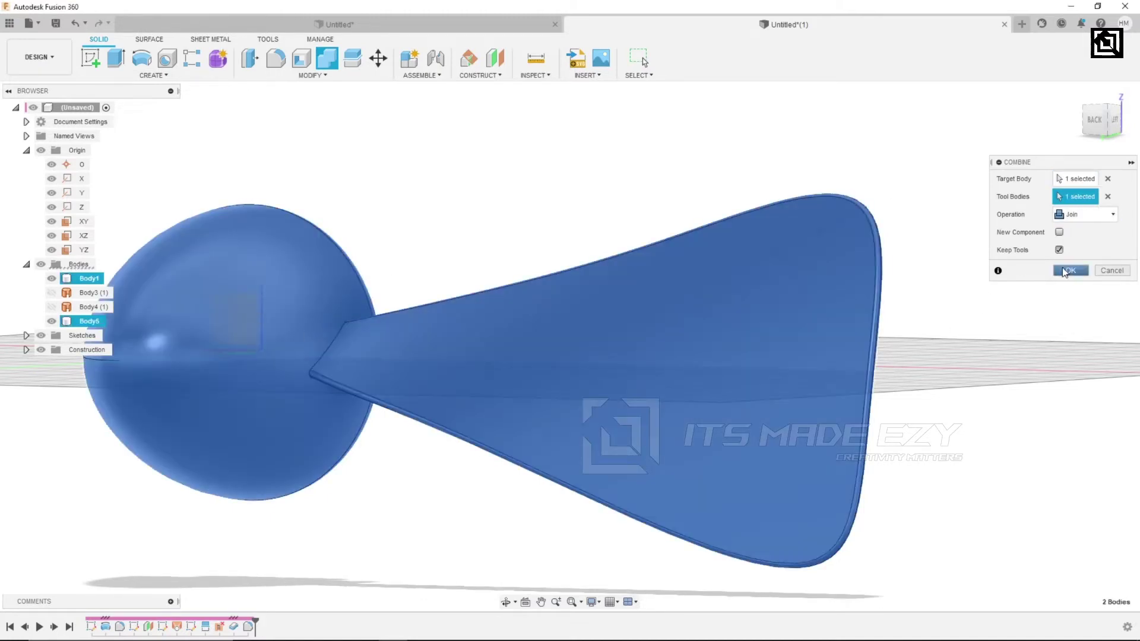
pyautogui.click(1064, 272)
pyautogui.click(276, 62)
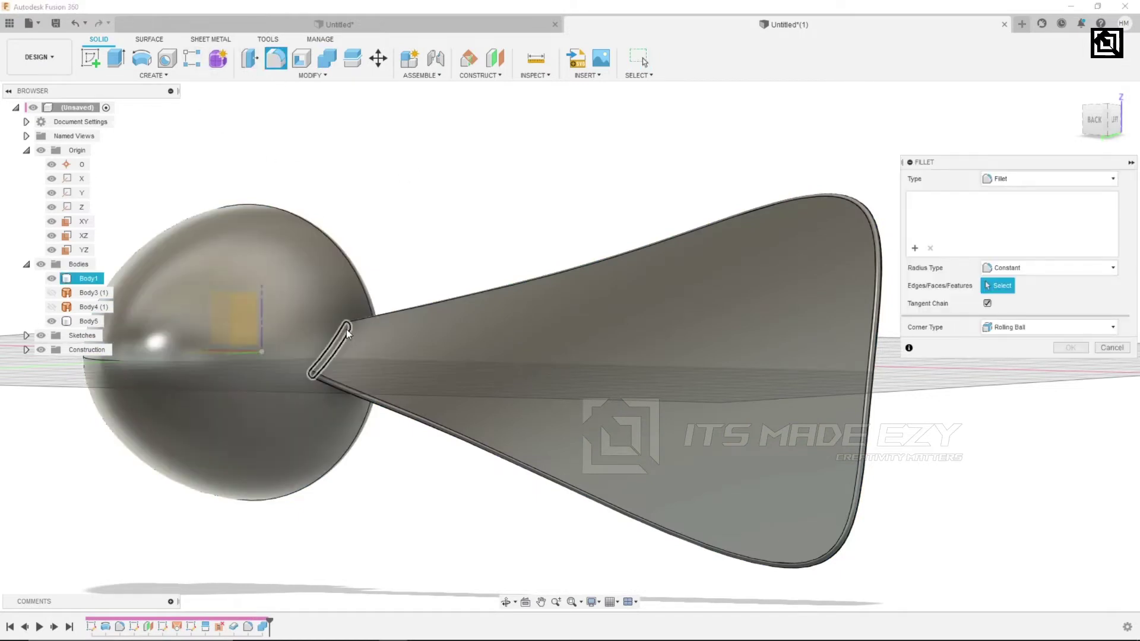
# Fillet the blade-root edges where blade meets hub with a 10 mm radius.
pyautogui.click(343, 341)
pyautogui.scroll(3, 339, 332)
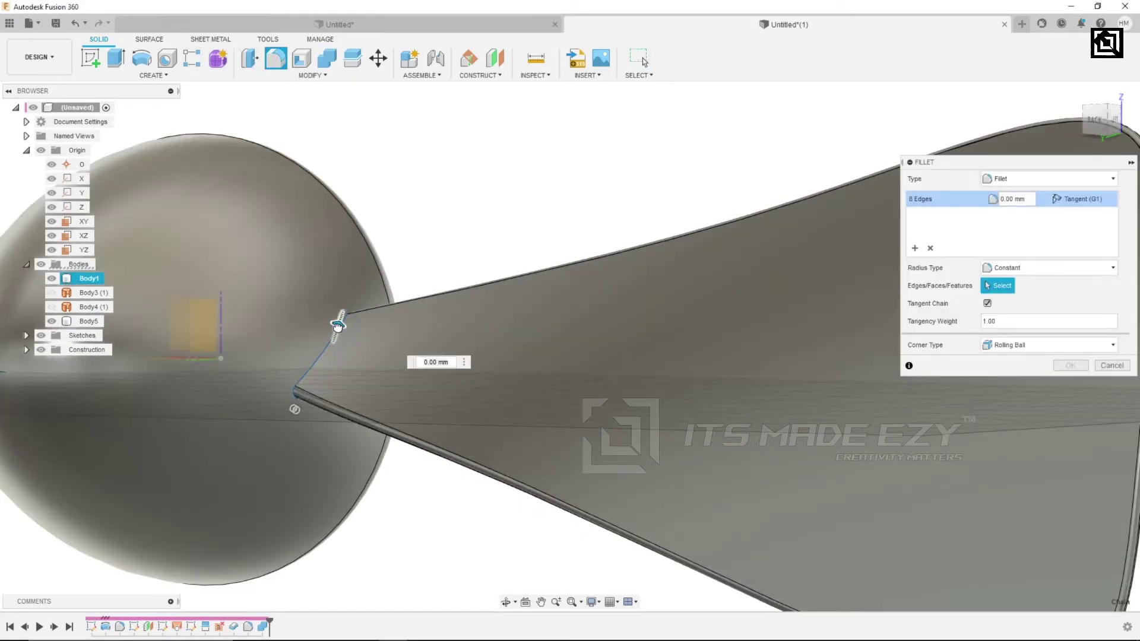
pyautogui.moveTo(337, 323); pyautogui.dragTo(339, 317)
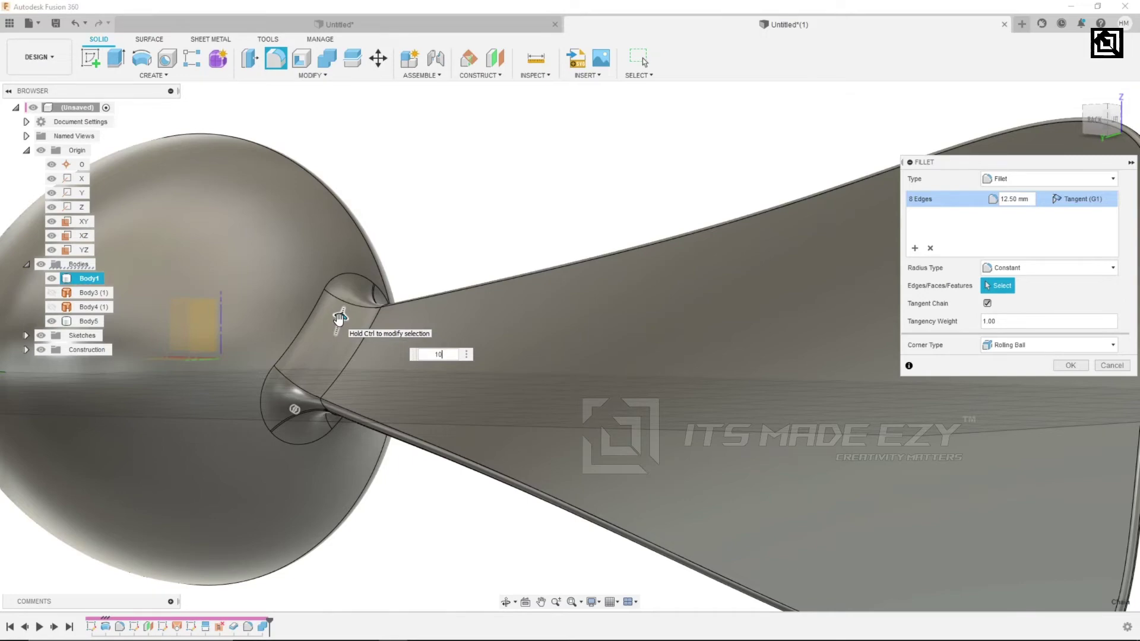
pyautogui.click(1073, 365)
pyautogui.scroll(-2, 489, 496)
pyautogui.scroll(-3, 489, 497)
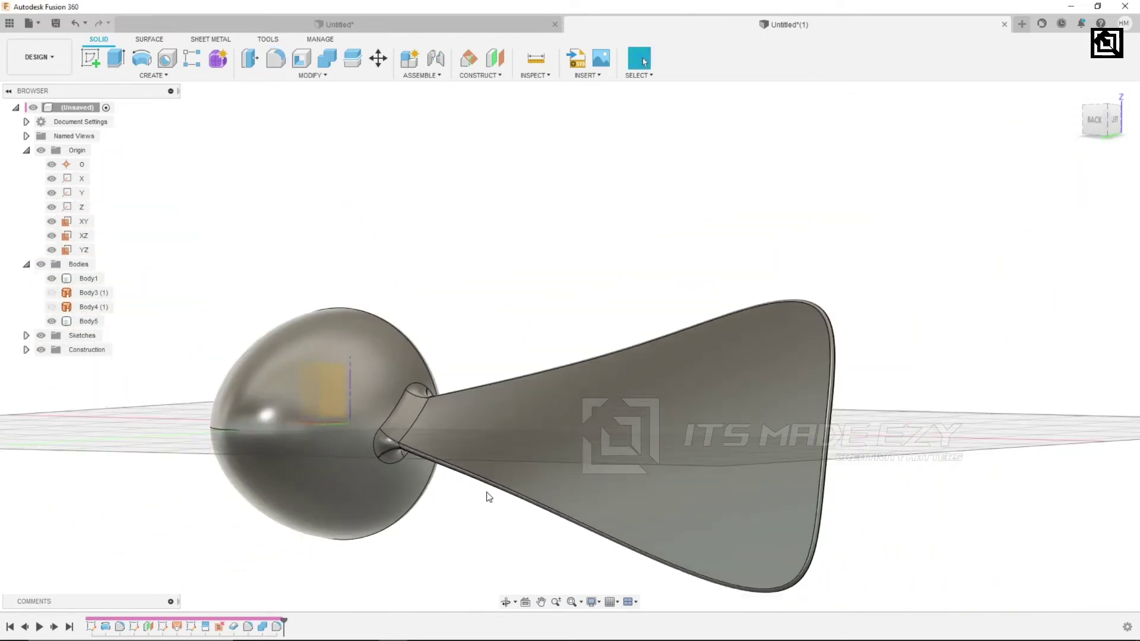
pyautogui.keyDown('shift'); pyautogui.moveTo(504, 475); pyautogui.dragTo(533, 486, button='middle'); pyautogui.keyUp('shift')
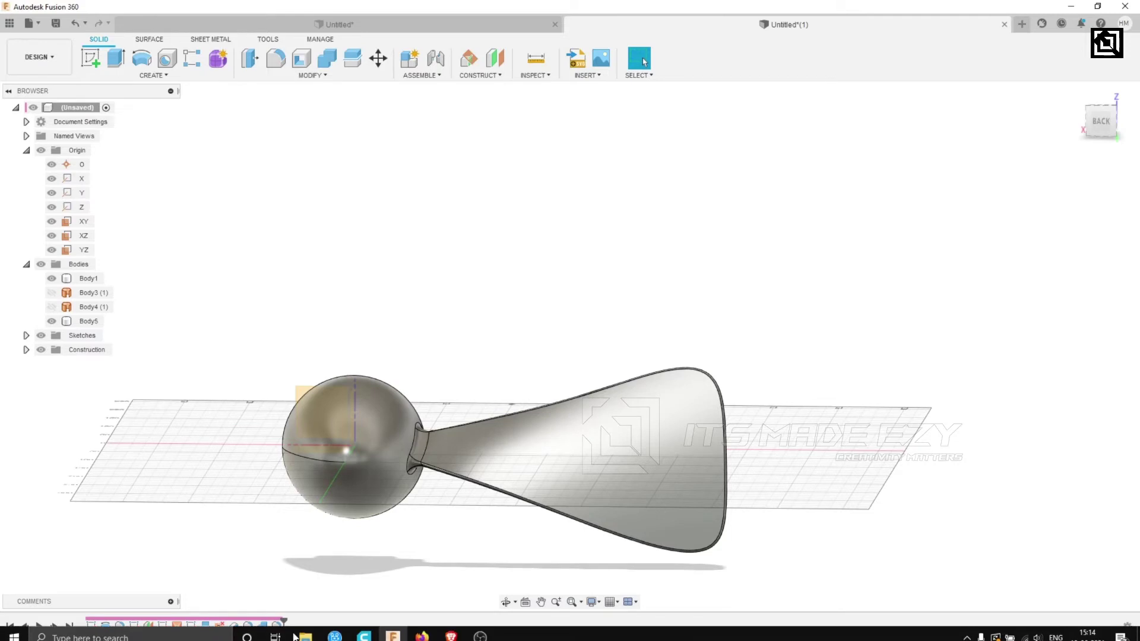
# Drag the timeline marker back before Combine1 to suppress the root fillet.
pyautogui.moveTo(284, 620); pyautogui.dragTo(254, 620)
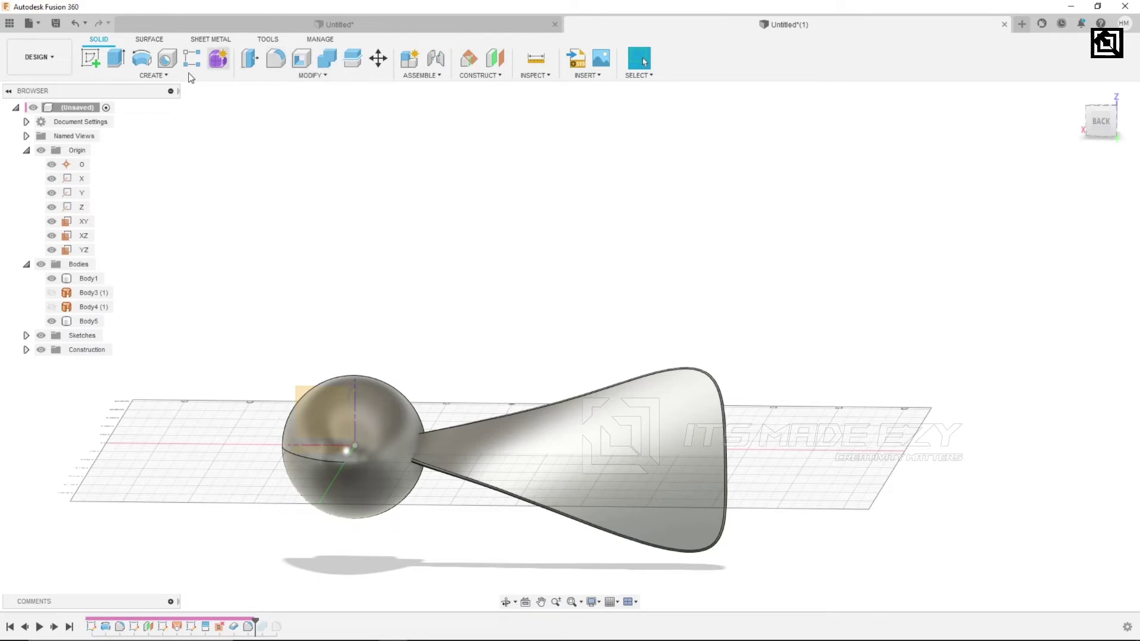
pyautogui.click(169, 75)
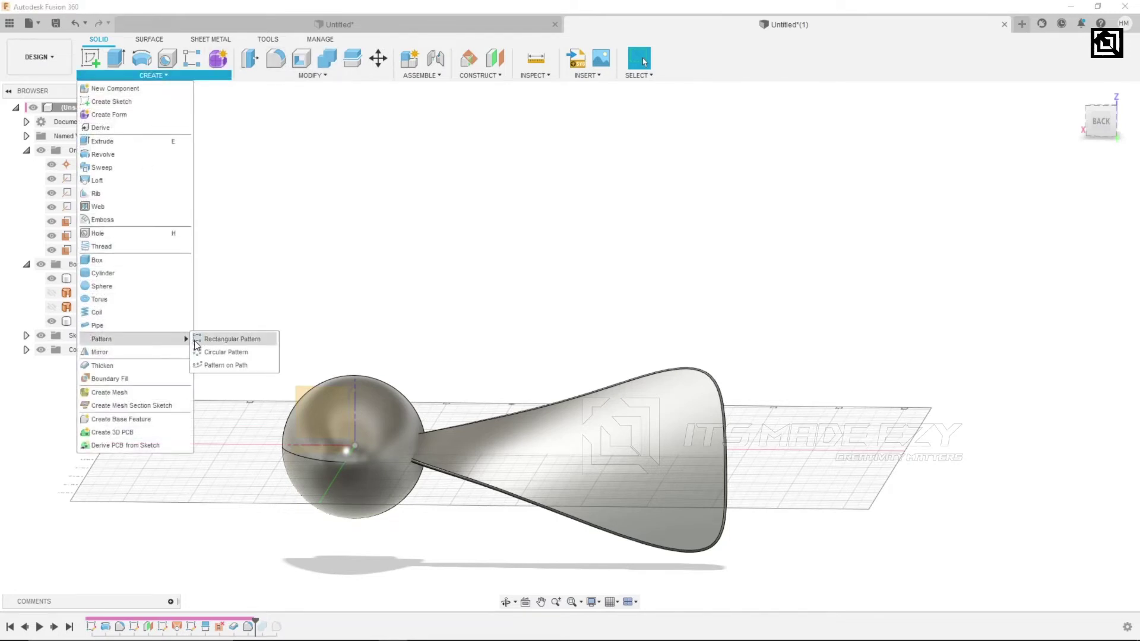
# Circular-pattern the blade body five times around the hub's central axis.
pyautogui.click(212, 352)
pyautogui.click(1104, 173)
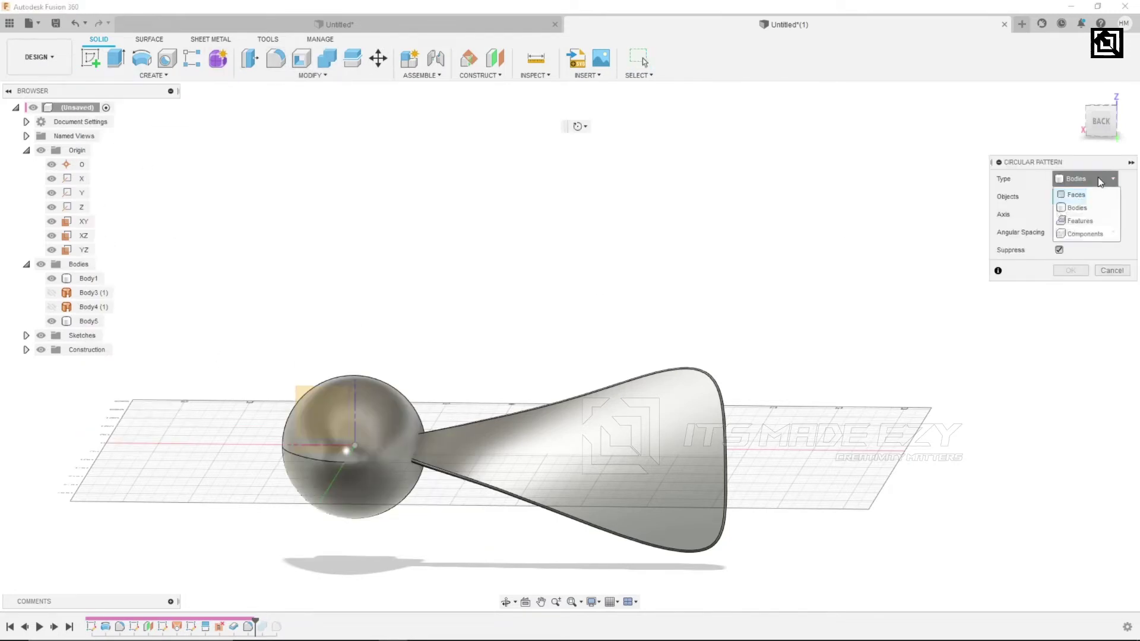
pyautogui.click(1077, 208)
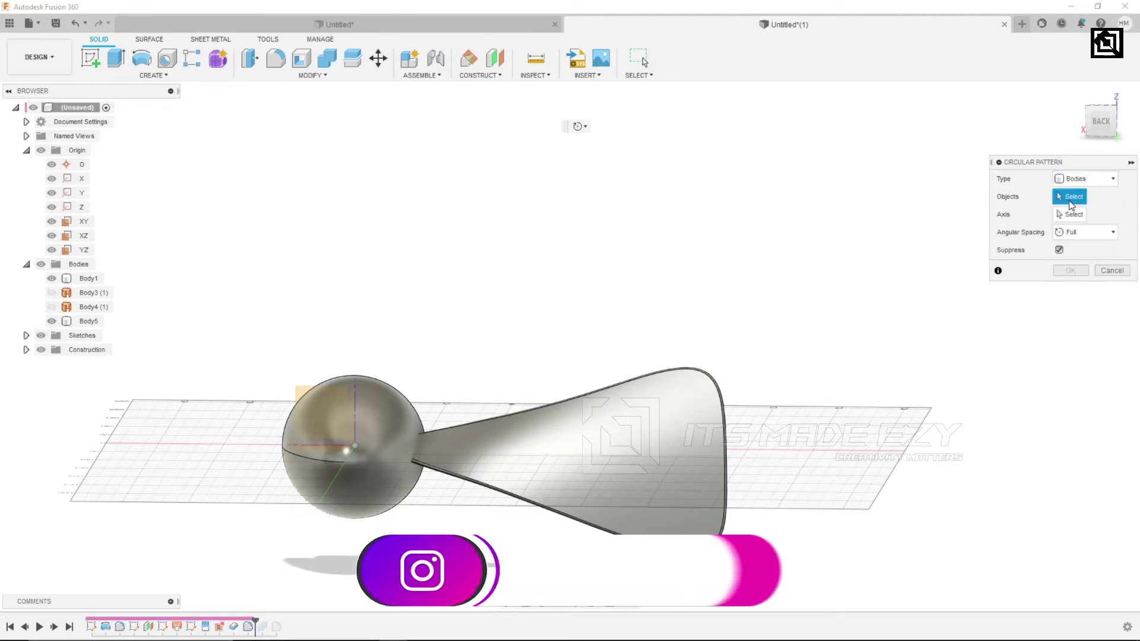
pyautogui.click(575, 466)
pyautogui.click(1075, 216)
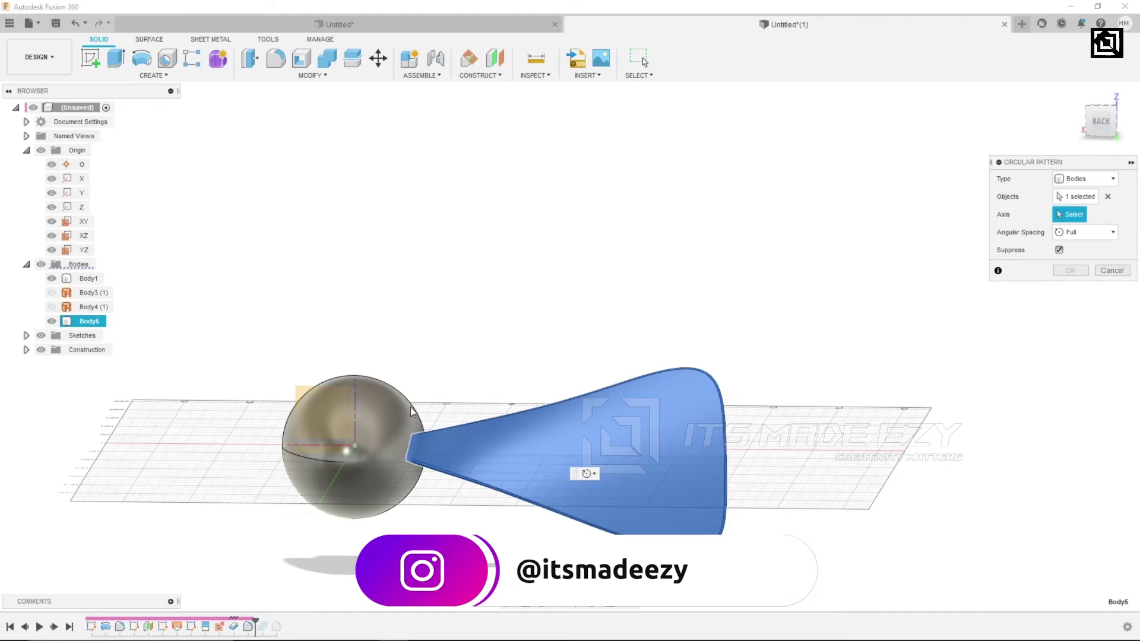
pyautogui.keyDown('shift'); pyautogui.moveTo(494, 424); pyautogui.dragTo(506, 371, button='middle'); pyautogui.keyUp('shift')
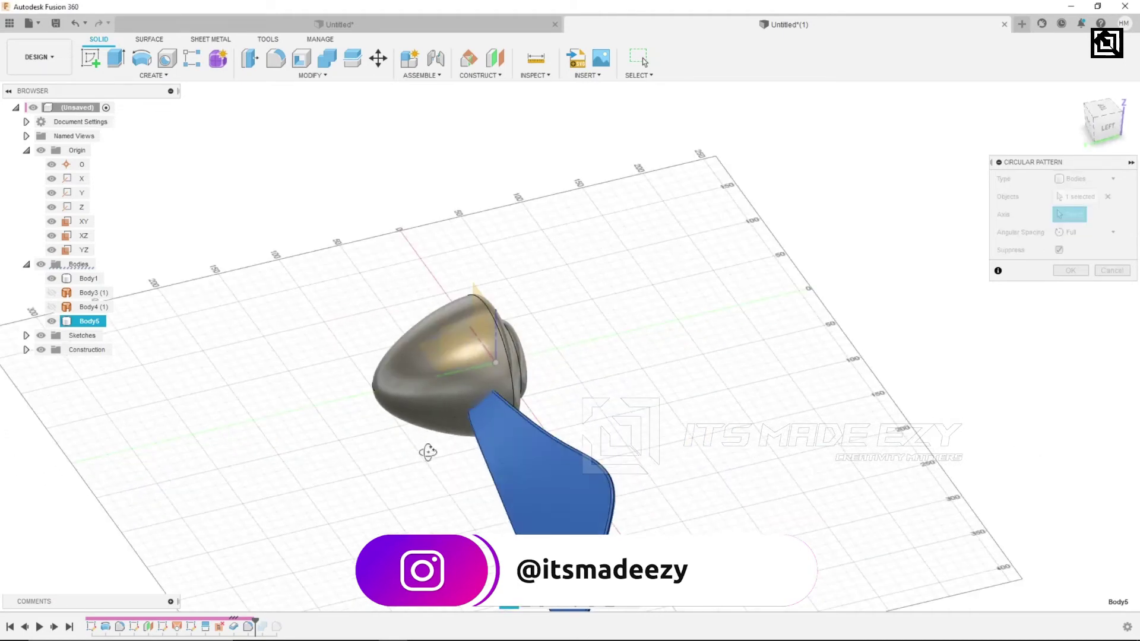
pyautogui.click(507, 370)
pyautogui.moveTo(508, 370)
pyautogui.keyDown('shift'); pyautogui.mouseDown(button='middle')
pyautogui.moveTo(653, 306)
pyautogui.moveTo(648, 295)
pyautogui.mouseUp(button='middle'); pyautogui.keyUp('shift')
pyautogui.click(1114, 263)
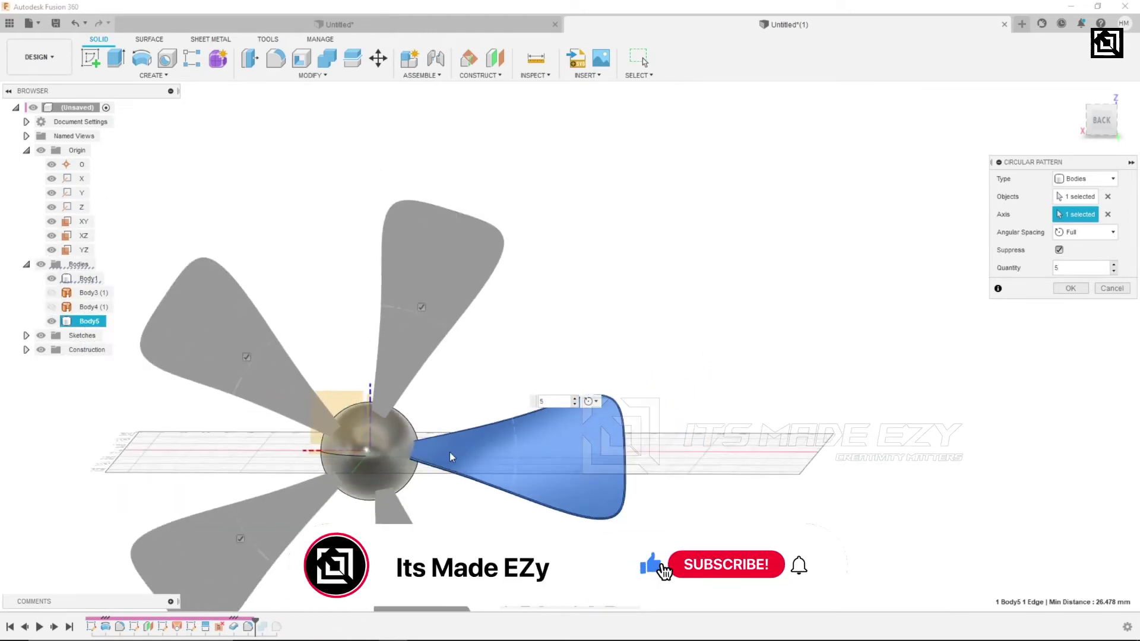
pyautogui.keyDown('shift'); pyautogui.moveTo(408, 457); pyautogui.dragTo(627, 463, button='middle'); pyautogui.keyUp('shift')
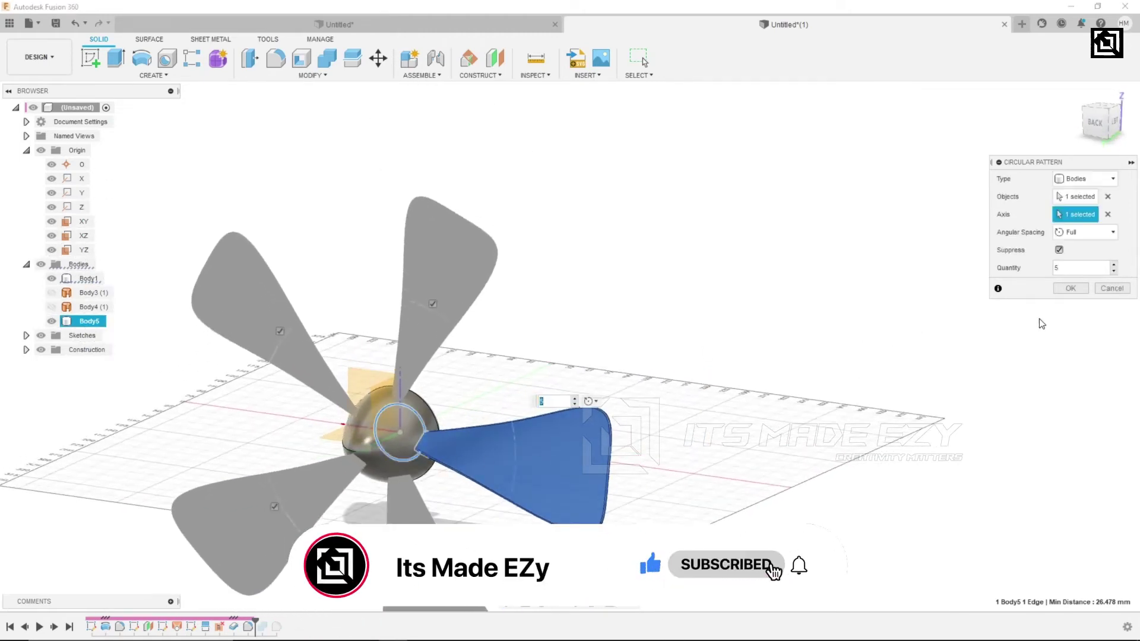
pyautogui.click(1072, 292)
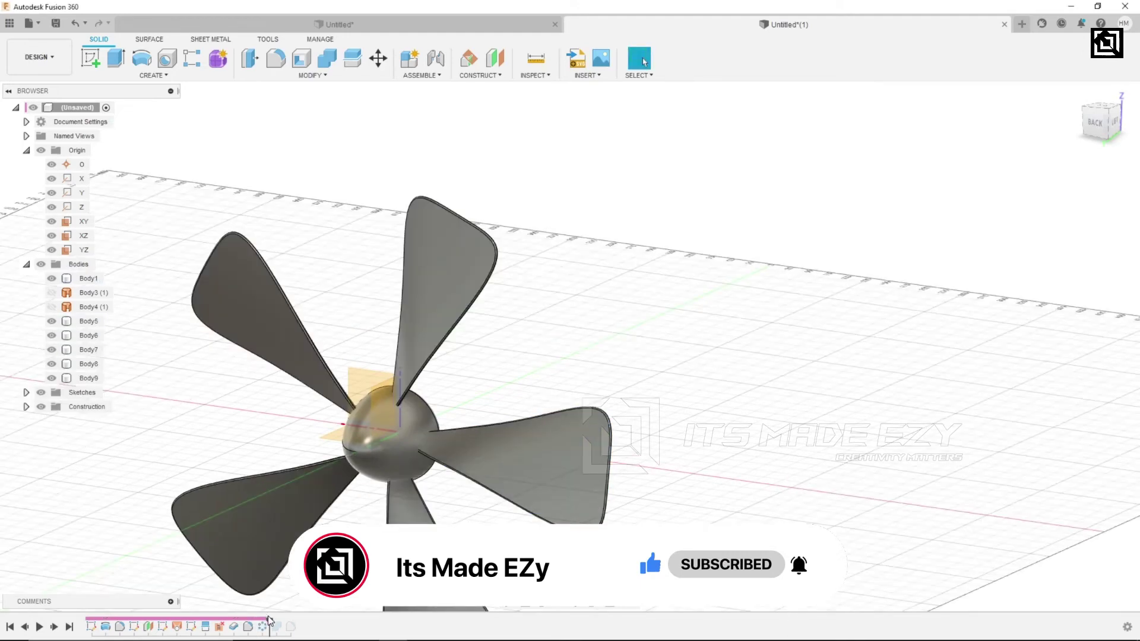
# Roll the timeline forward and edit the blade-to-hub Combine Join feature.
pyautogui.moveTo(269, 621); pyautogui.dragTo(279, 628)
pyautogui.click(277, 626)
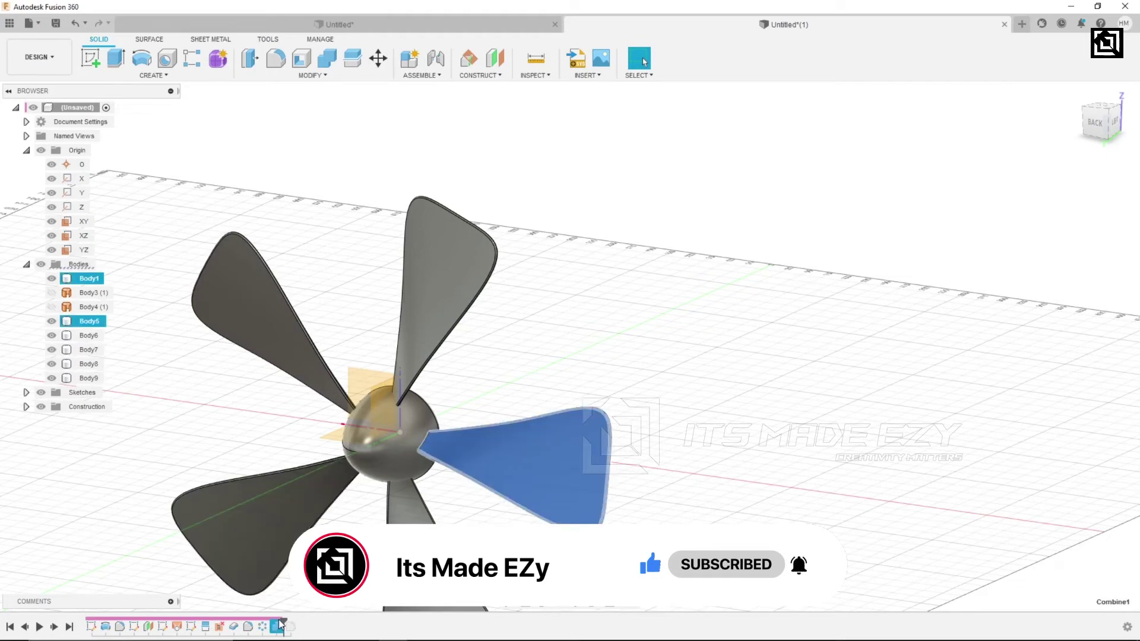
pyautogui.rightClick(277, 626)
pyautogui.click(319, 514)
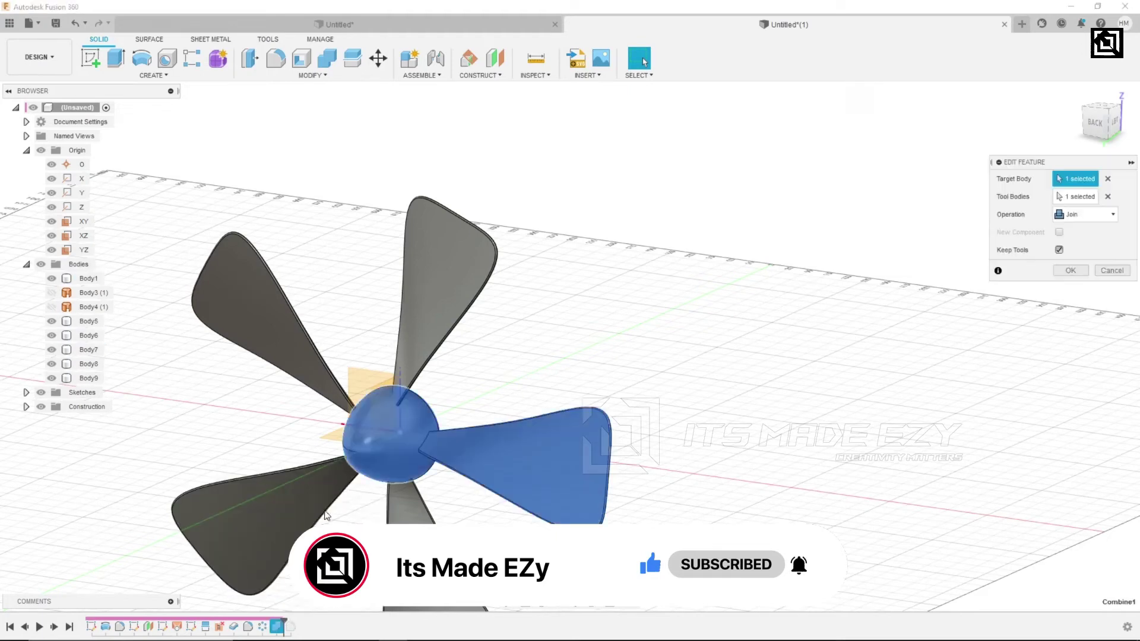
# Join all five blades to the hub and roll the timeline to the end, past Fillet3.
pyautogui.click(1088, 200)
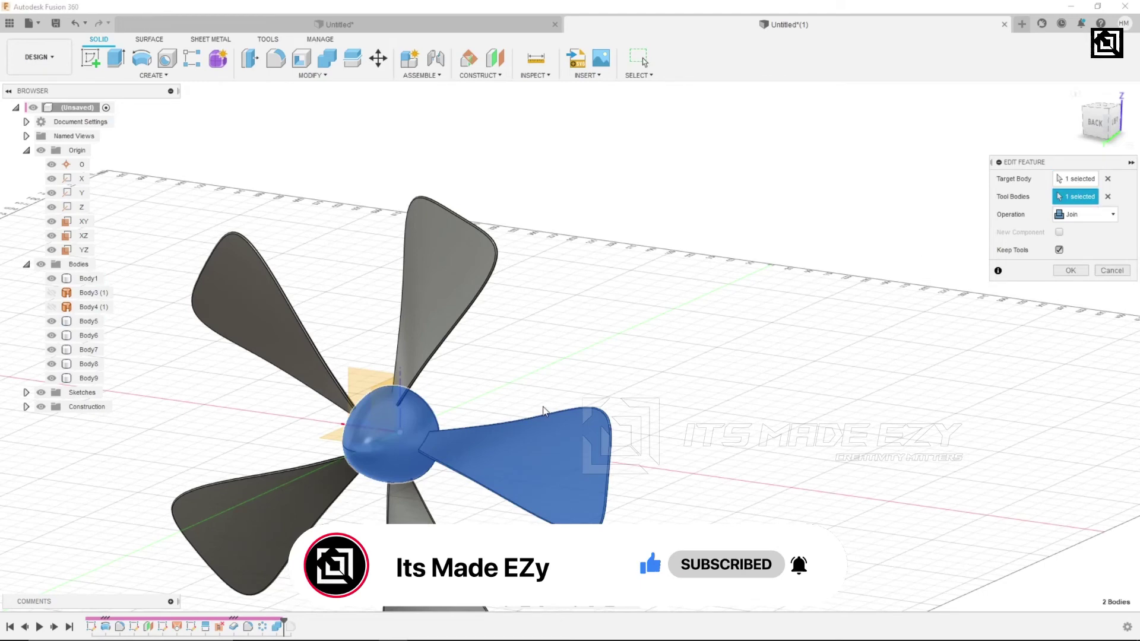
pyautogui.click(417, 319)
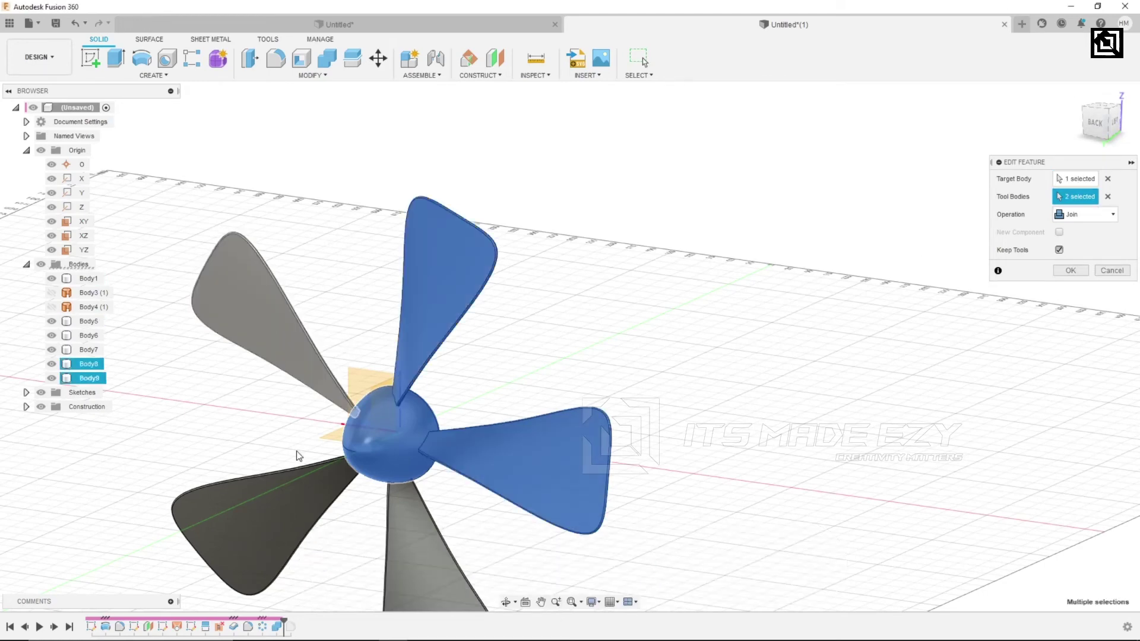
pyautogui.click(270, 543)
pyautogui.click(415, 570)
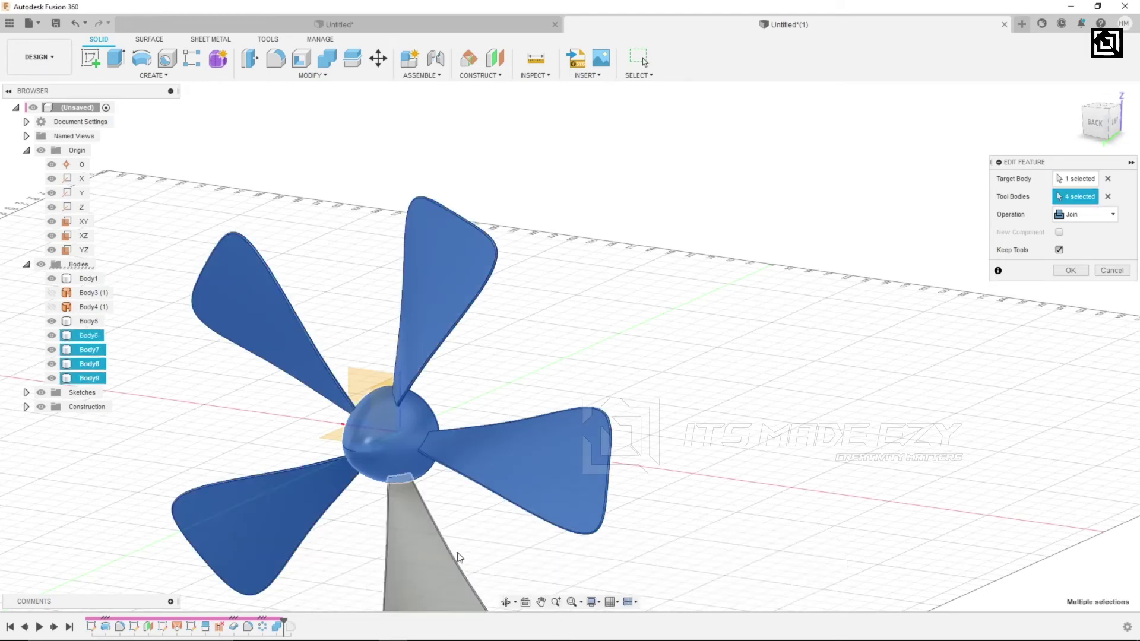
pyautogui.click(1069, 274)
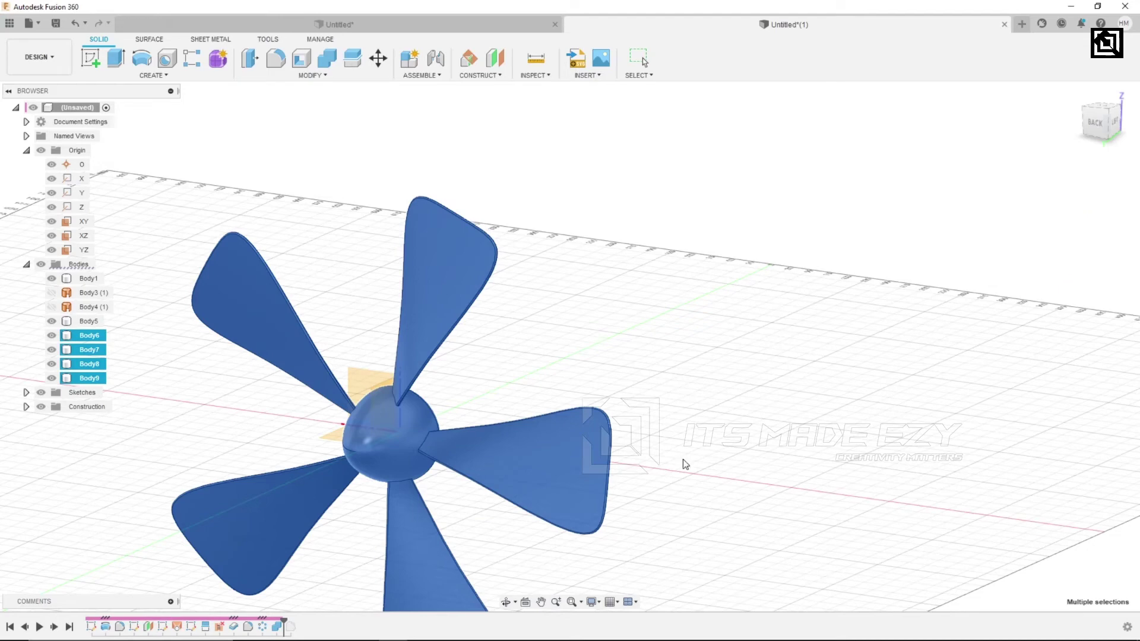
pyautogui.scroll(-1, 689, 466)
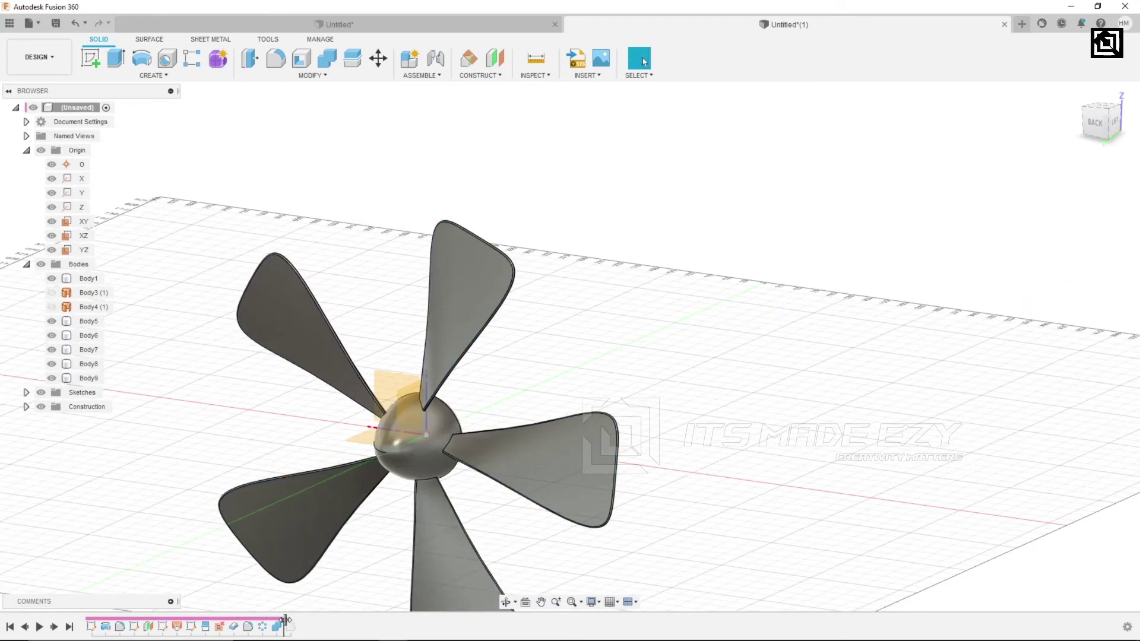
pyautogui.moveTo(285, 620); pyautogui.dragTo(296, 621)
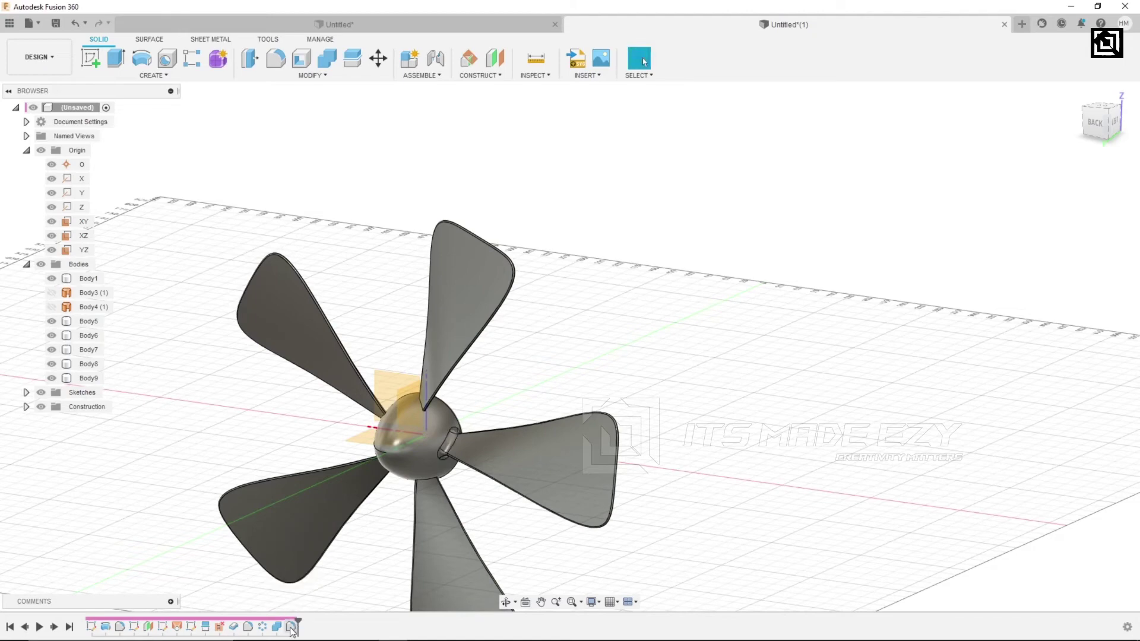
# Edit the Fillet3 feature and set its radius to 7.5 mm.
pyautogui.click(292, 626)
pyautogui.rightClick(291, 626)
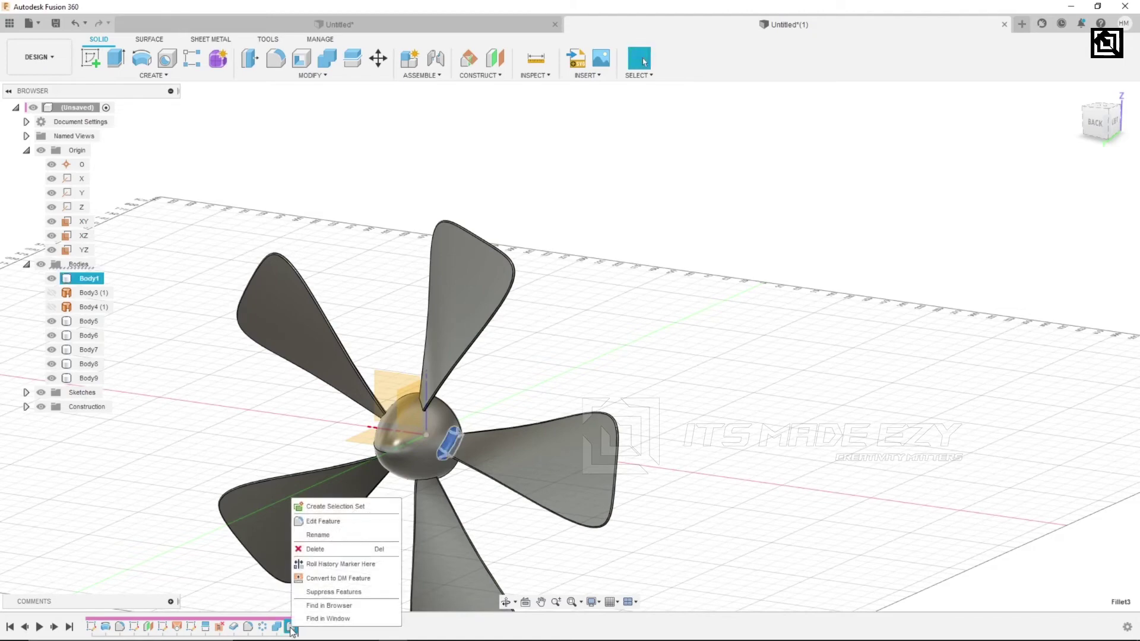
pyautogui.click(317, 521)
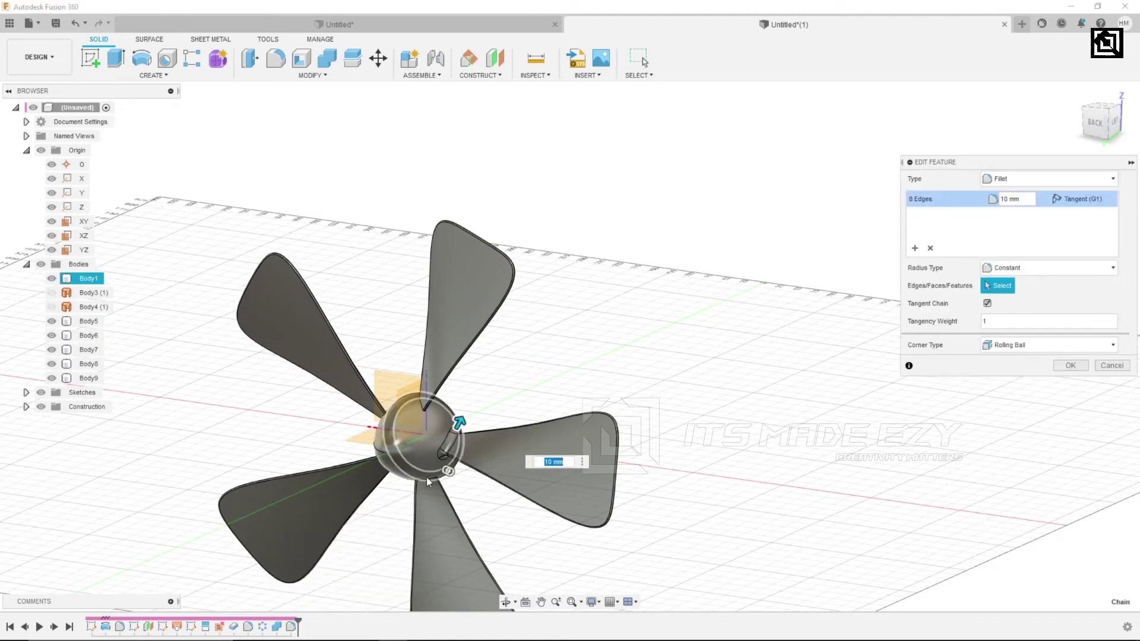
pyautogui.scroll(3, 430, 476)
pyautogui.click(430, 476)
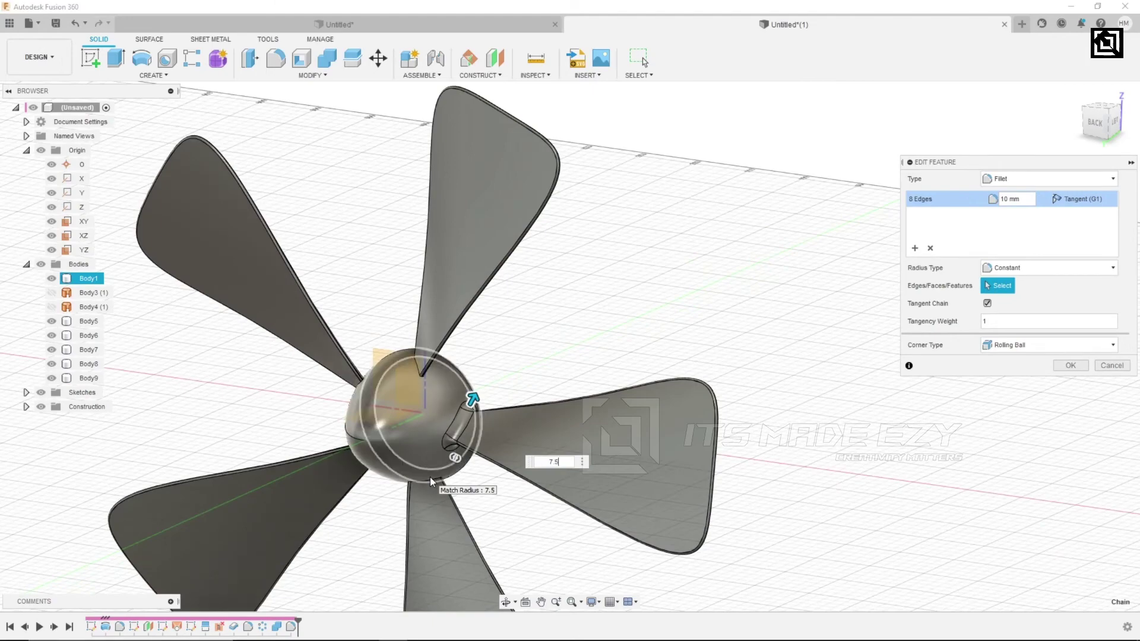
pyautogui.scroll(2, 440, 458)
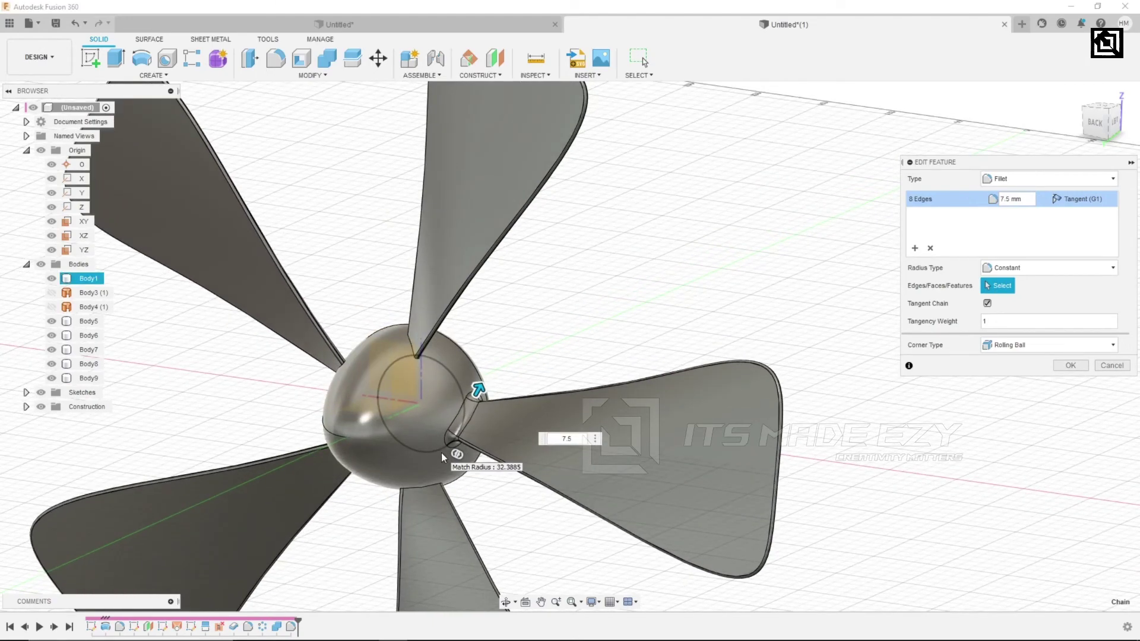
# Select the root edges of all five blades for the fillet.
pyautogui.click(414, 348)
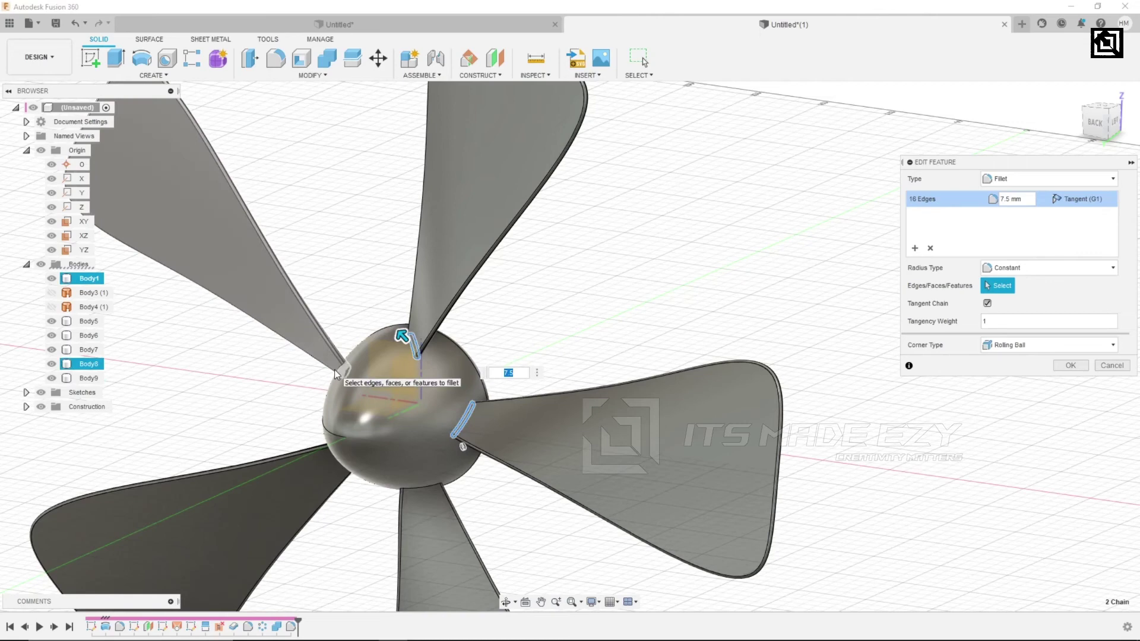
pyautogui.click(341, 367)
pyautogui.click(330, 454)
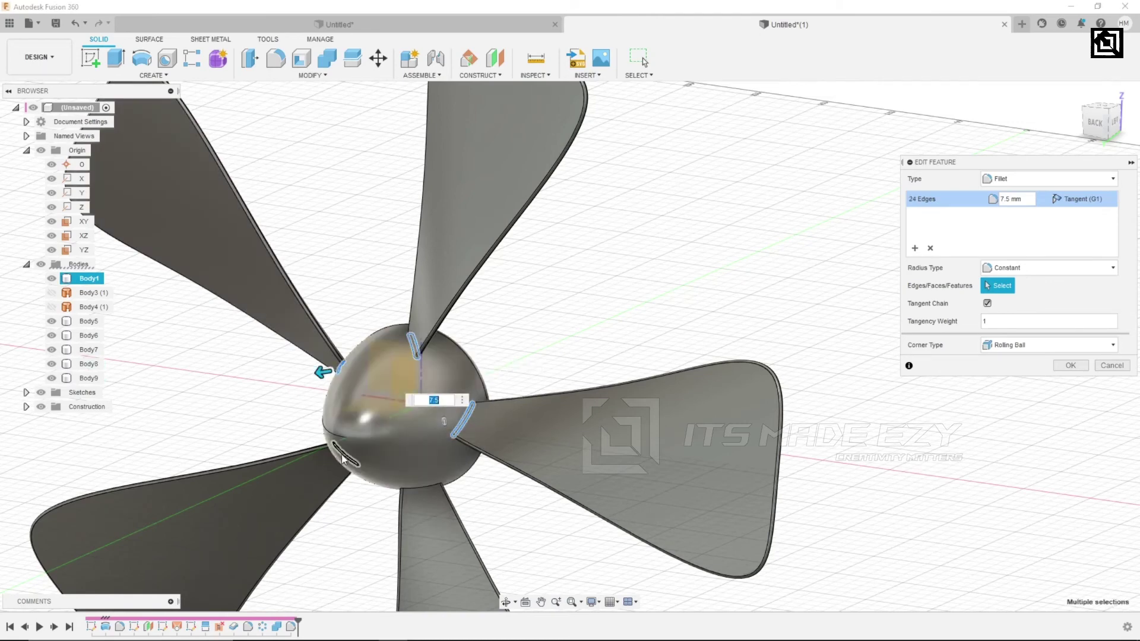
pyautogui.click(406, 483)
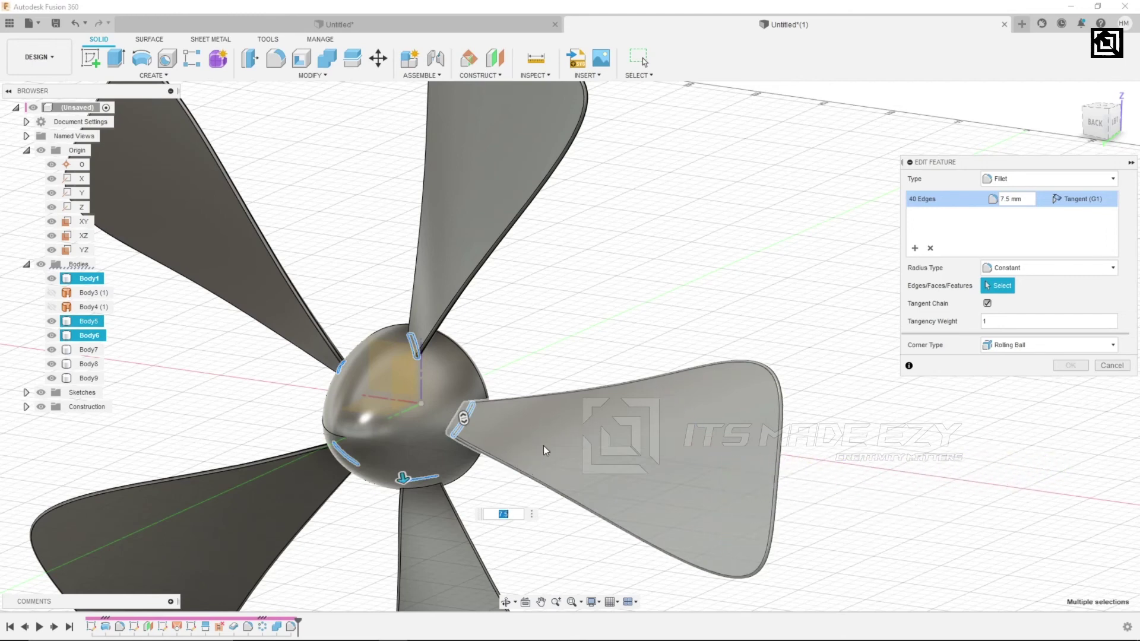
pyautogui.keyDown('shift'); pyautogui.moveTo(684, 401); pyautogui.dragTo(436, 503, button='middle'); pyautogui.keyUp('shift')
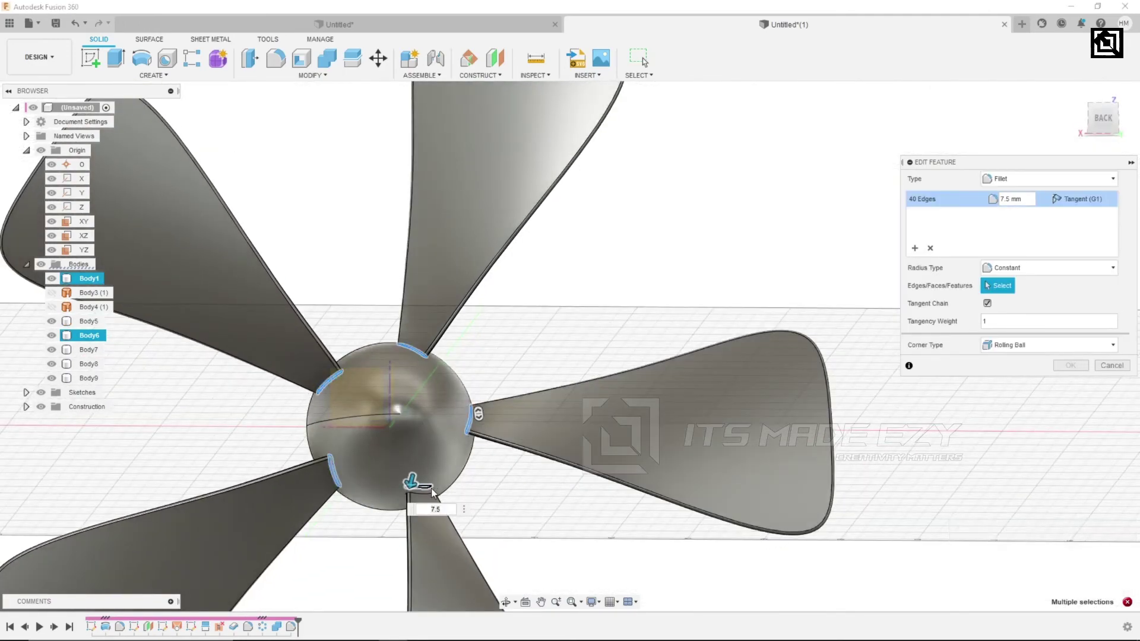
pyautogui.click(449, 514)
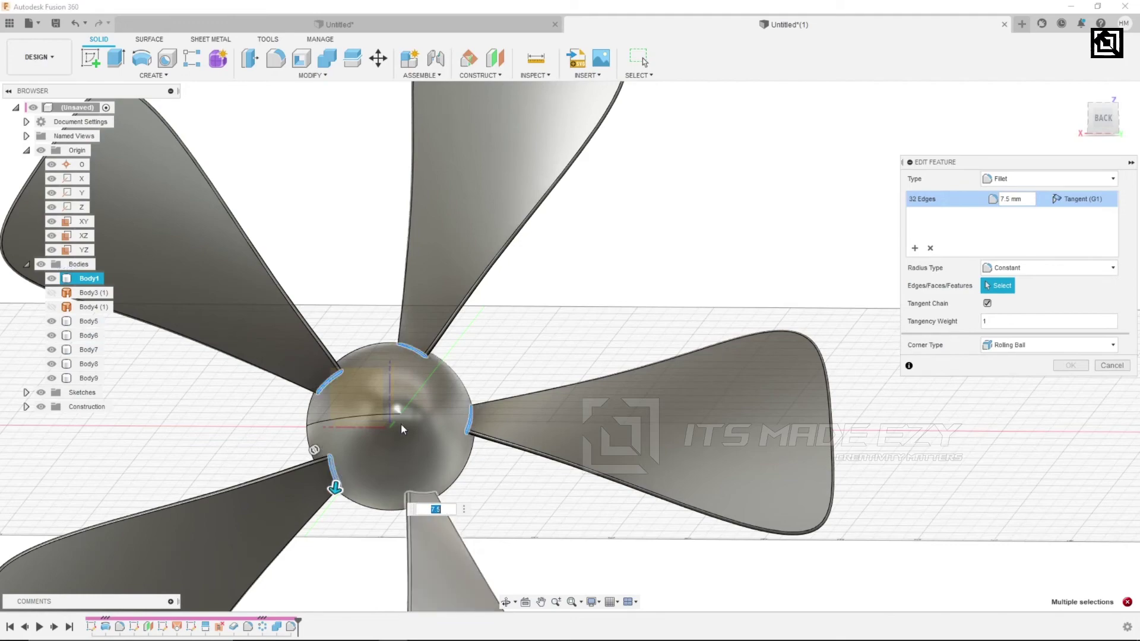
pyautogui.moveTo(379, 461)
pyautogui.keyDown('shift'); pyautogui.mouseDown(button='middle')
pyautogui.moveTo(393, 449)
pyautogui.moveTo(432, 487)
pyautogui.mouseUp(button='middle'); pyautogui.keyUp('shift')
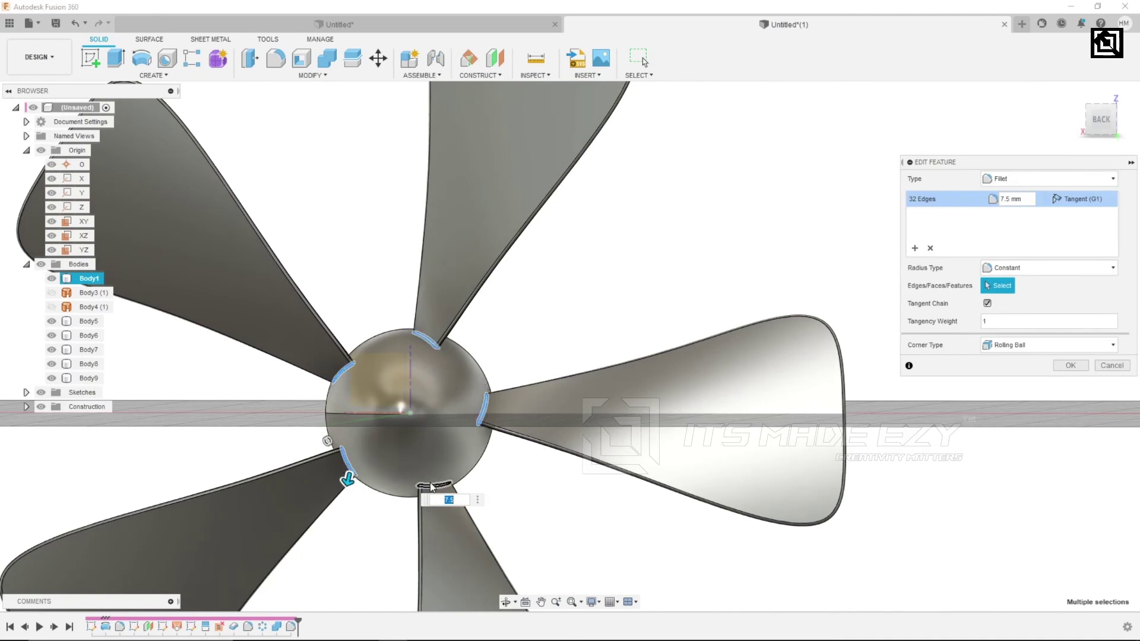
pyautogui.click(430, 485)
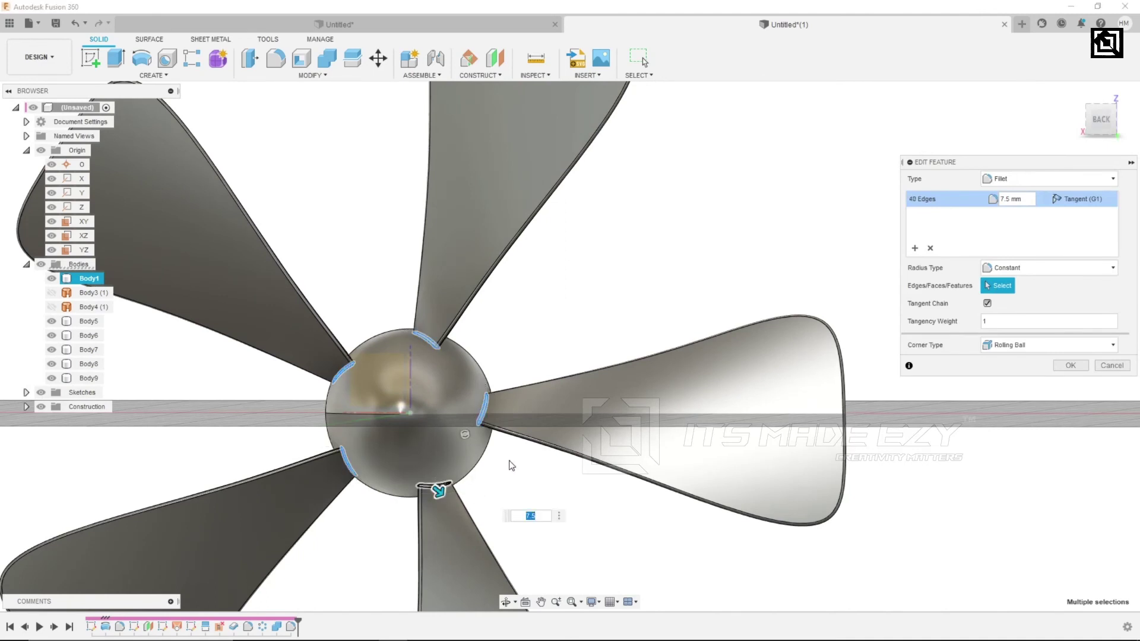
# Confirm the 40-edge 7.5 mm root fillet and orbit around the finished propeller.
pyautogui.click(1071, 366)
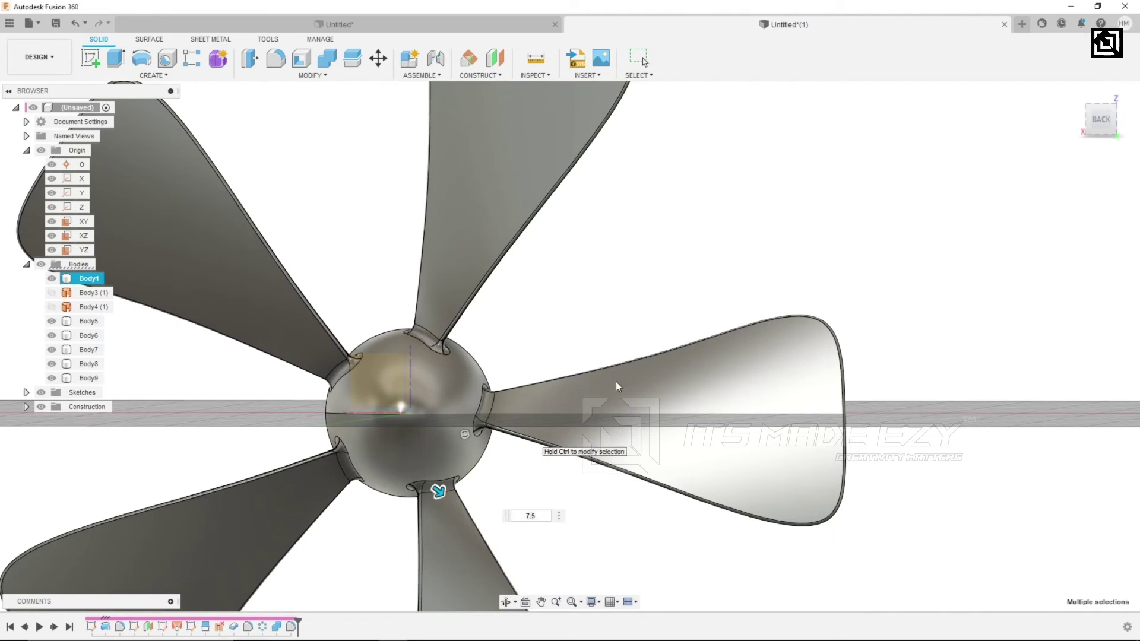
pyautogui.scroll(-2, 534, 410)
pyautogui.scroll(-3, 517, 439)
pyautogui.scroll(-2, 528, 469)
pyautogui.keyDown('shift'); pyautogui.moveTo(573, 510); pyautogui.dragTo(578, 534, button='middle'); pyautogui.keyUp('shift')
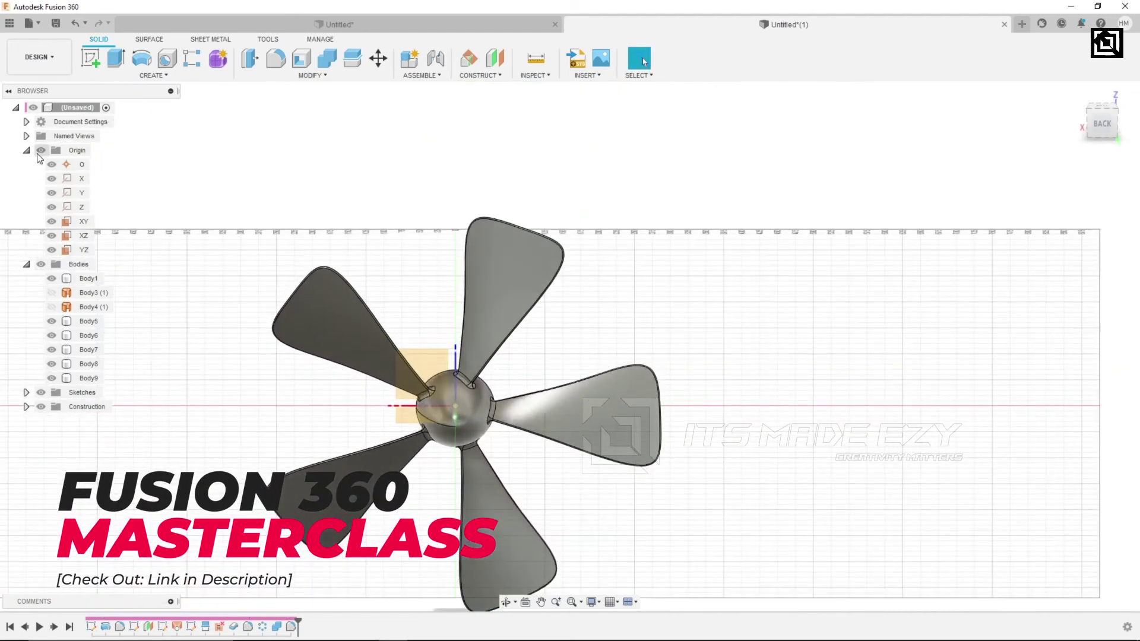
# Hide the origin planes and axes and turn off the layout grid.
pyautogui.click(39, 153)
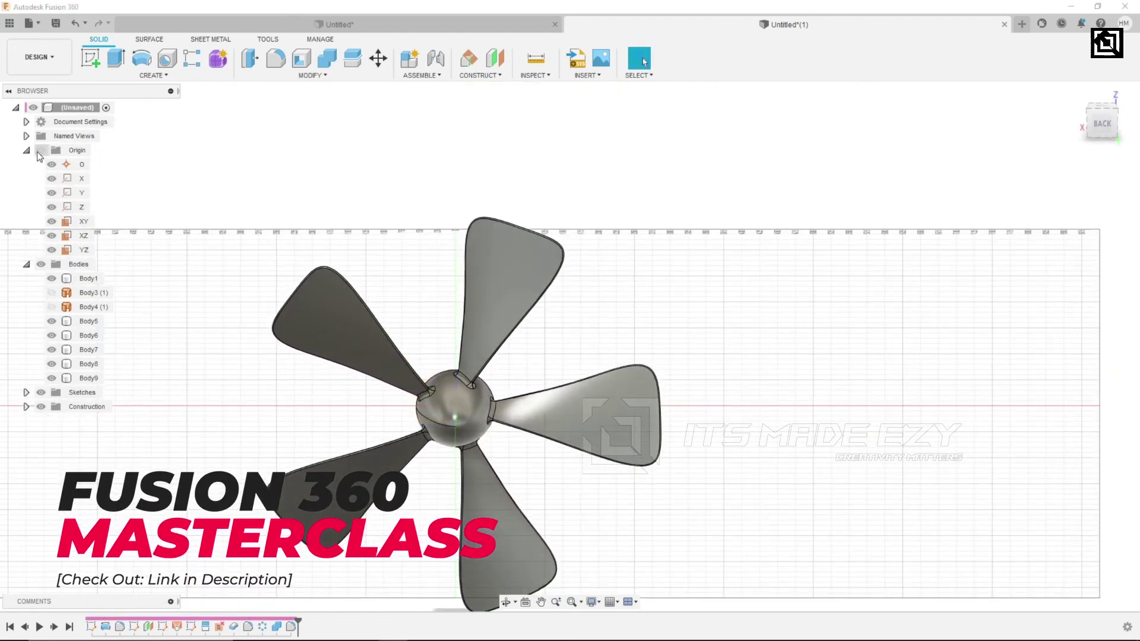
pyautogui.click(610, 602)
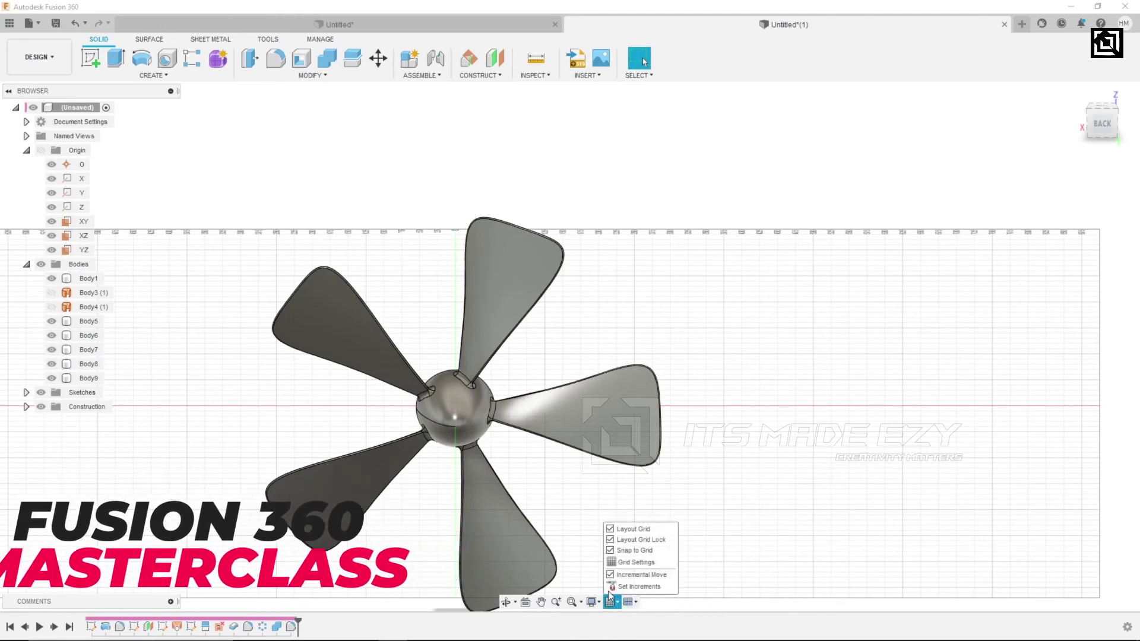
pyautogui.click(633, 529)
pyautogui.click(453, 400)
pyautogui.scroll(-2, 453, 399)
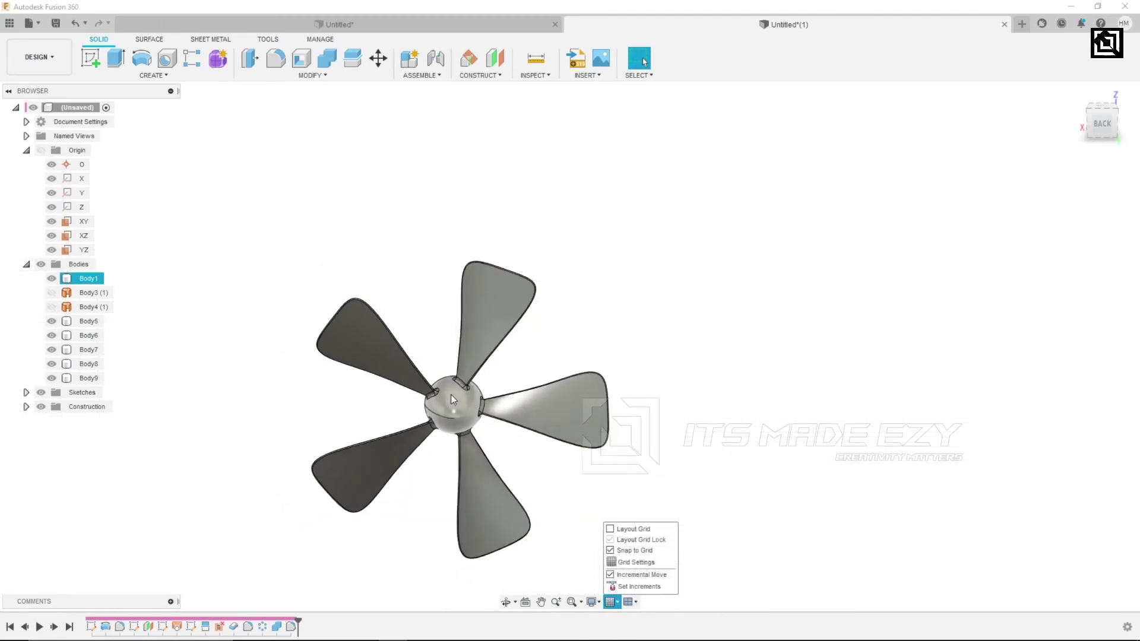
pyautogui.click(596, 338)
pyautogui.moveTo(662, 508)
pyautogui.keyDown('shift'); pyautogui.mouseDown(button='middle')
pyautogui.moveTo(524, 461)
pyautogui.moveTo(596, 514)
pyautogui.mouseUp(button='middle'); pyautogui.keyUp('shift')
# Set the visual style to Shaded without edge outlines.
pyautogui.click(613, 602)
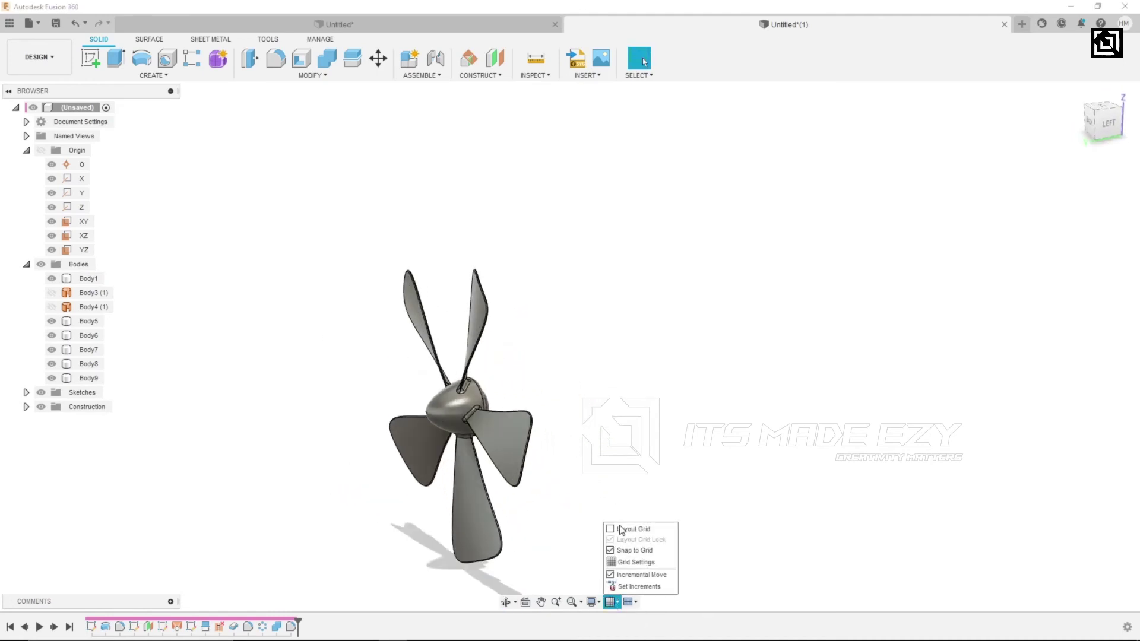
pyautogui.click(590, 602)
pyautogui.moveTo(616, 493)
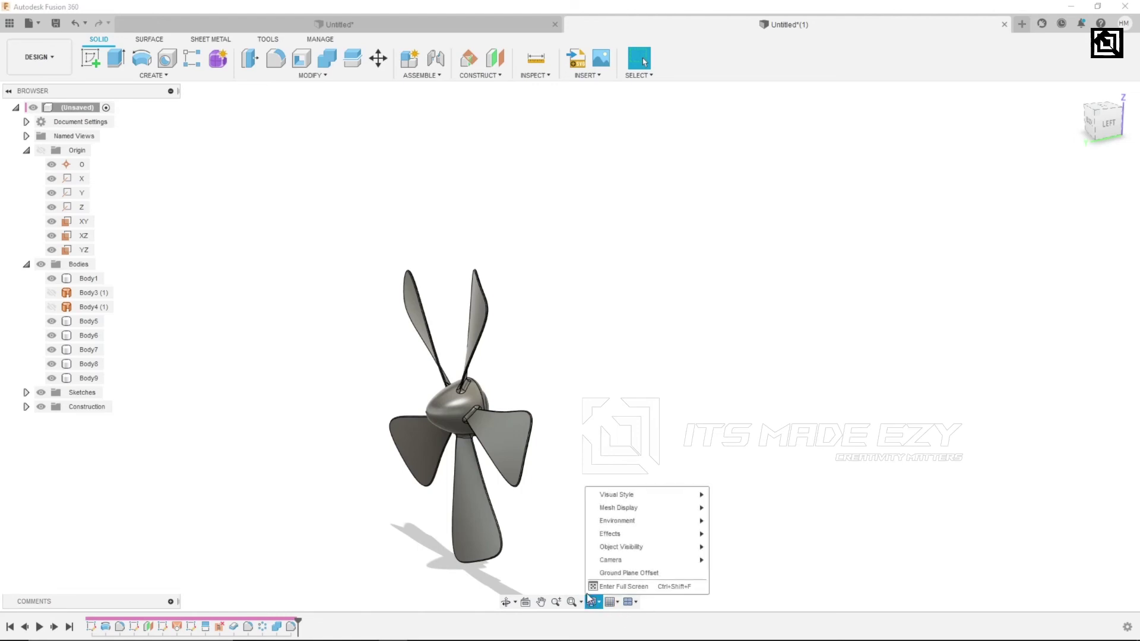
pyautogui.click(755, 498)
pyautogui.moveTo(606, 403)
pyautogui.keyDown('shift'); pyautogui.mouseDown(button='middle')
pyautogui.moveTo(666, 374)
pyautogui.moveTo(662, 322)
pyautogui.moveTo(709, 483)
pyautogui.moveTo(585, 463)
pyautogui.moveTo(486, 311)
pyautogui.moveTo(506, 318)
pyautogui.mouseUp(button='middle'); pyautogui.keyUp('shift')
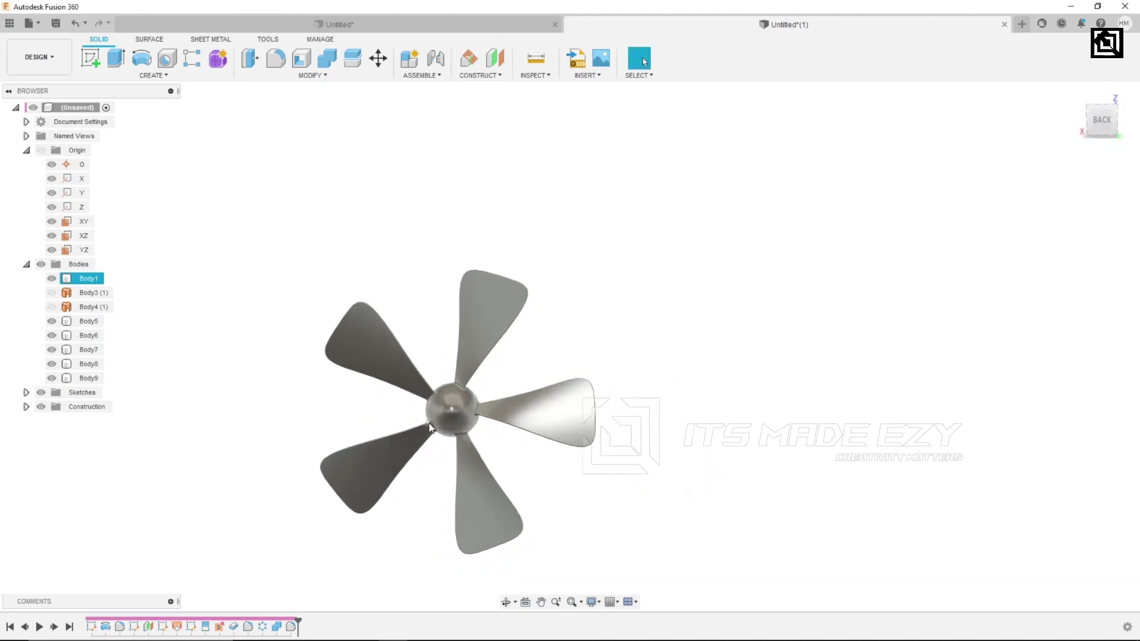
pyautogui.scroll(2, 429, 428)
pyautogui.moveTo(430, 427); pyautogui.dragTo(587, 368, button='middle')
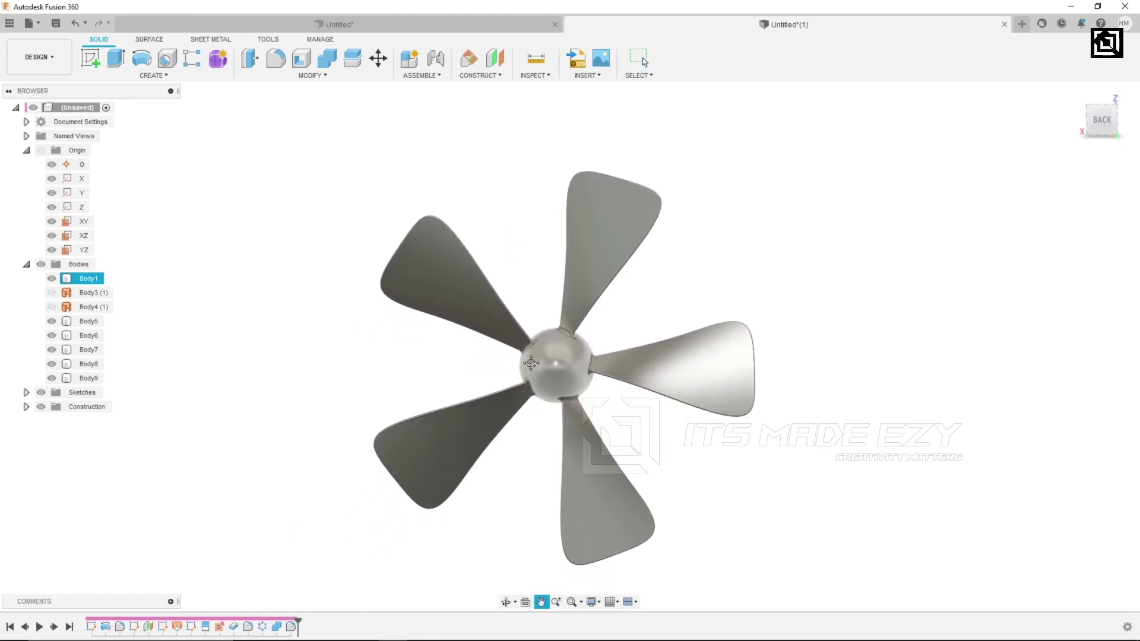
pyautogui.moveTo(616, 445)
pyautogui.keyDown('shift'); pyautogui.mouseDown(button='middle')
pyautogui.moveTo(611, 407)
pyautogui.moveTo(631, 435)
pyautogui.moveTo(619, 444)
pyautogui.moveTo(603, 433)
pyautogui.moveTo(564, 473)
pyautogui.moveTo(517, 425)
pyautogui.moveTo(450, 433)
pyautogui.moveTo(456, 461)
pyautogui.moveTo(518, 490)
pyautogui.moveTo(572, 497)
pyautogui.moveTo(633, 455)
pyautogui.moveTo(633, 431)
pyautogui.moveTo(593, 400)
pyautogui.moveTo(628, 429)
pyautogui.moveTo(540, 433)
pyautogui.moveTo(631, 453)
pyautogui.moveTo(622, 429)
pyautogui.mouseUp(button='middle'); pyautogui.keyUp('shift')
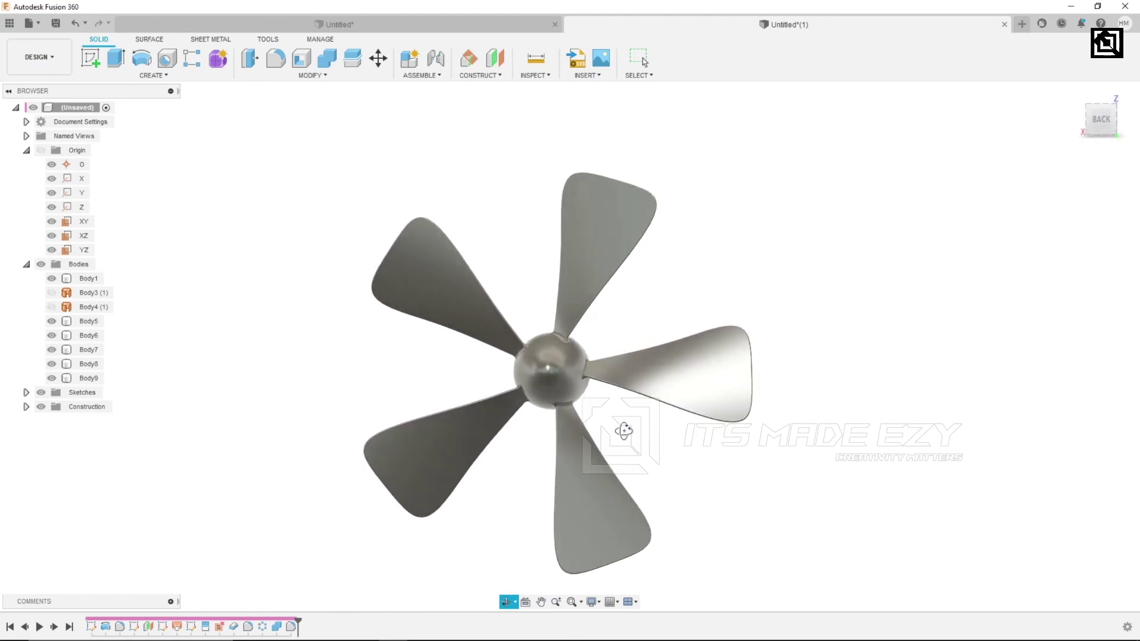
pyautogui.press('Escape')
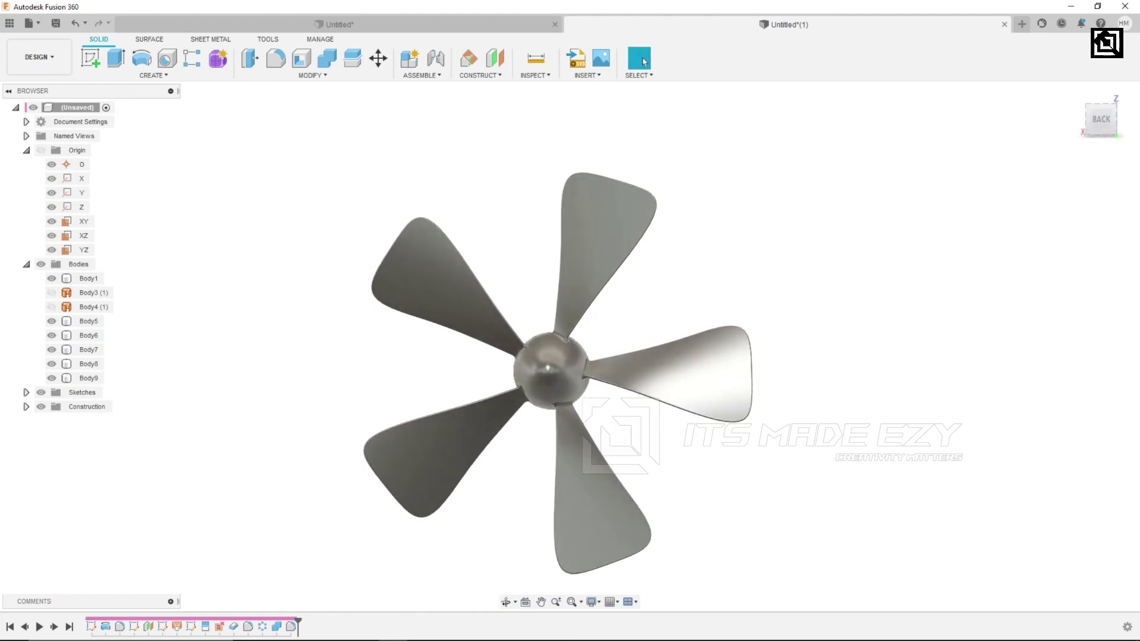